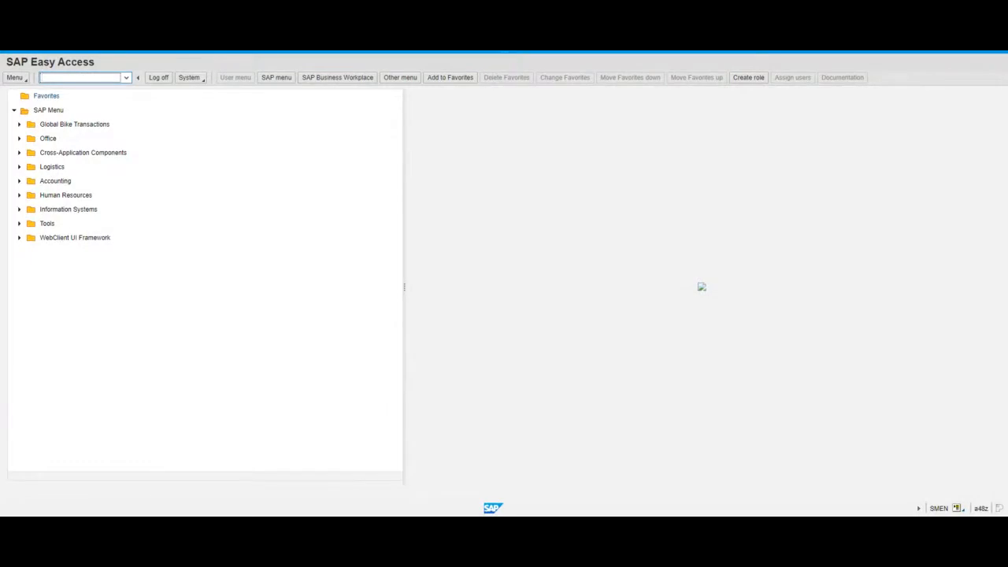
Open the sales order for display with transaction VA03 by entering its order number
type("va03")
key("Return")
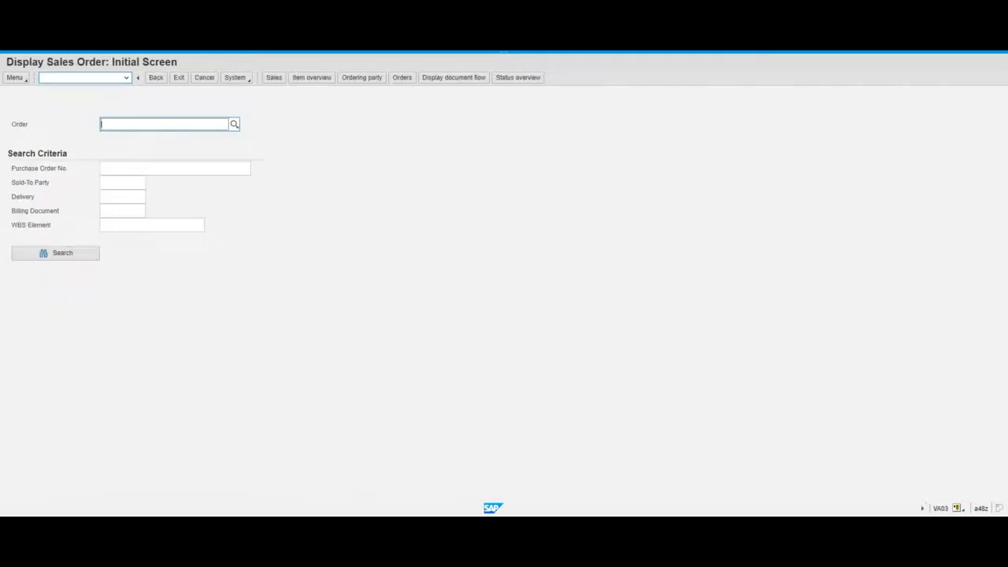
type("4")
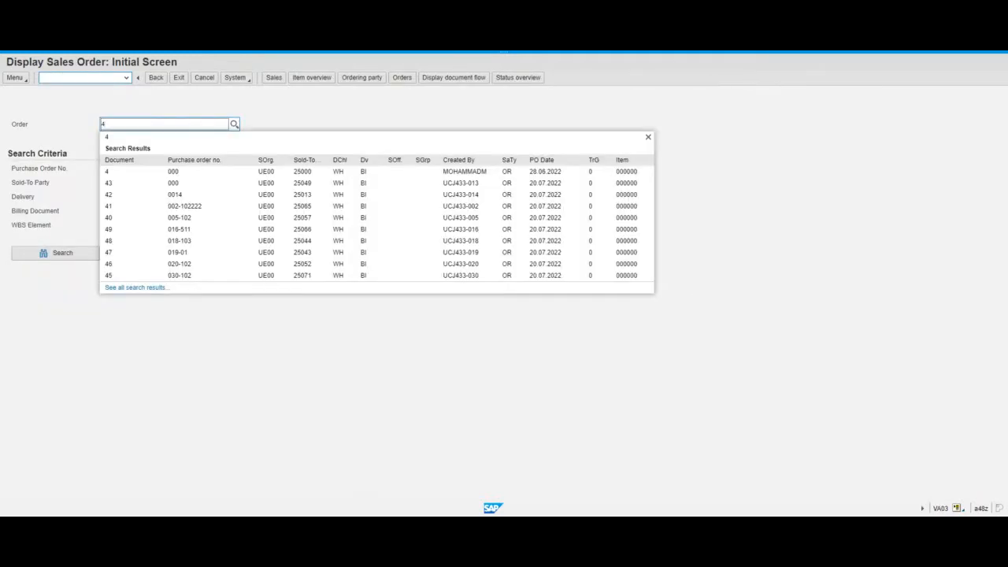
key("Return")
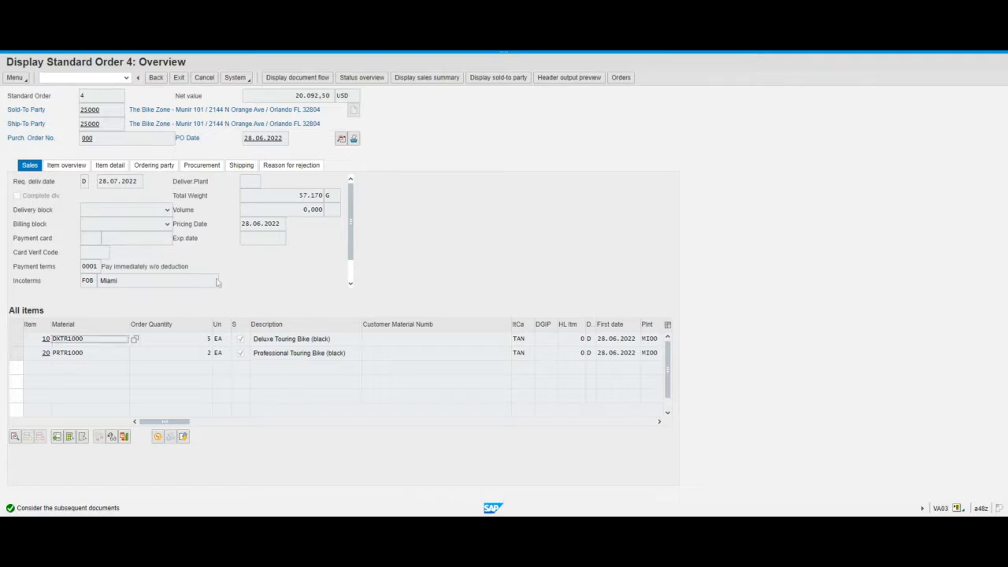
Review the order's two bike items and open the pricing conditions of item 10, DXTR1000 Deluxe Touring Bike (black)
left_click(16, 339)
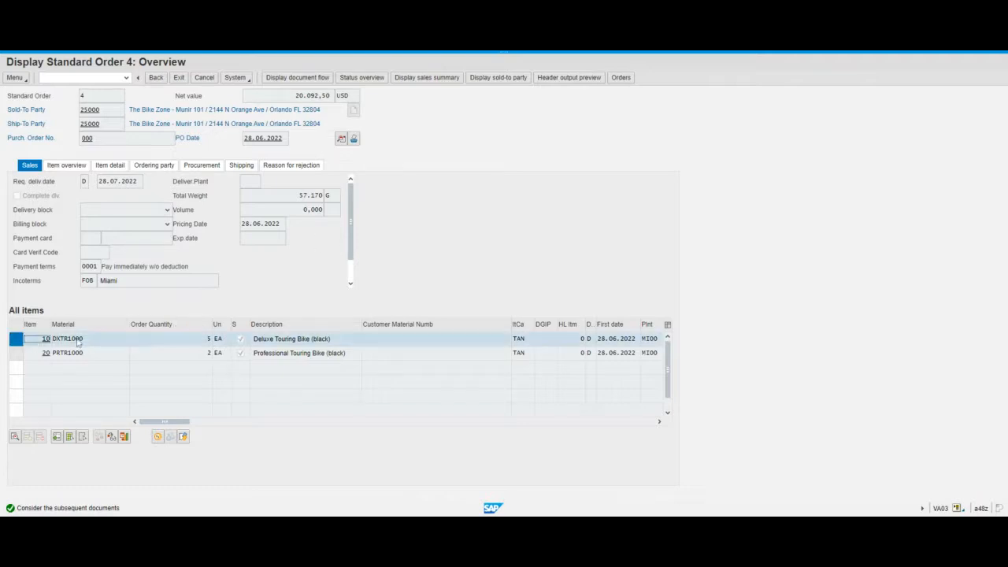
left_click(79, 340)
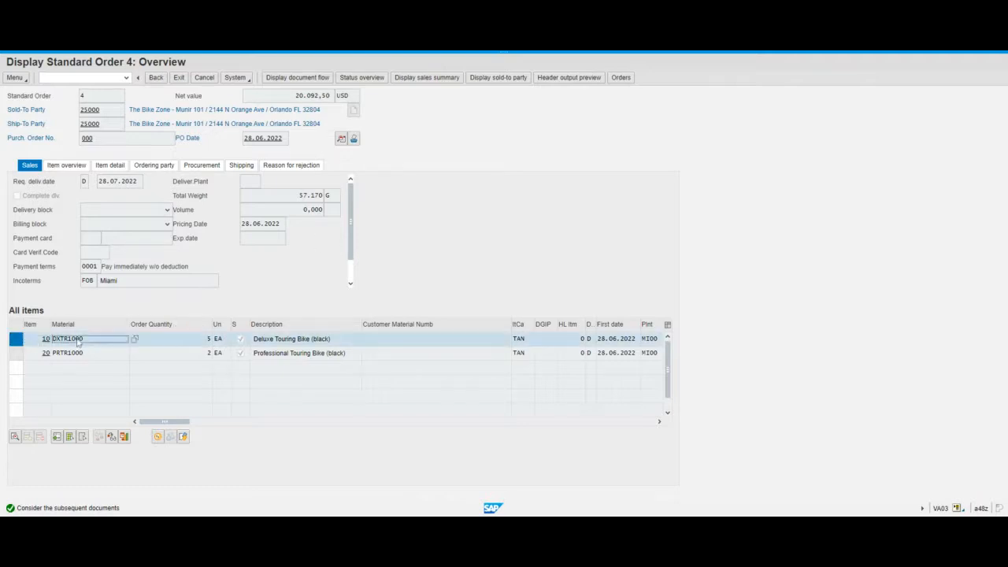
left_click(283, 354)
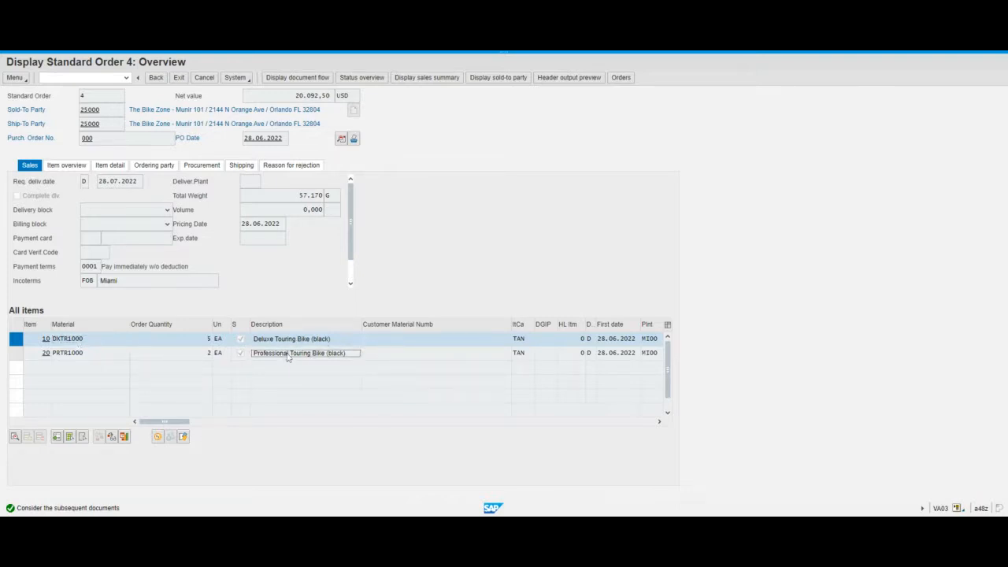
left_click(284, 341)
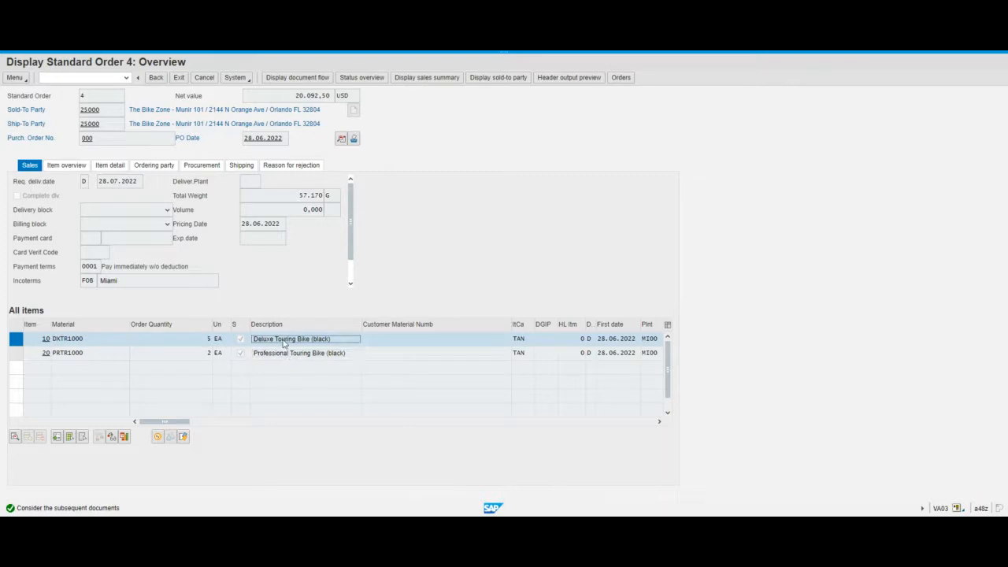
left_click(283, 355)
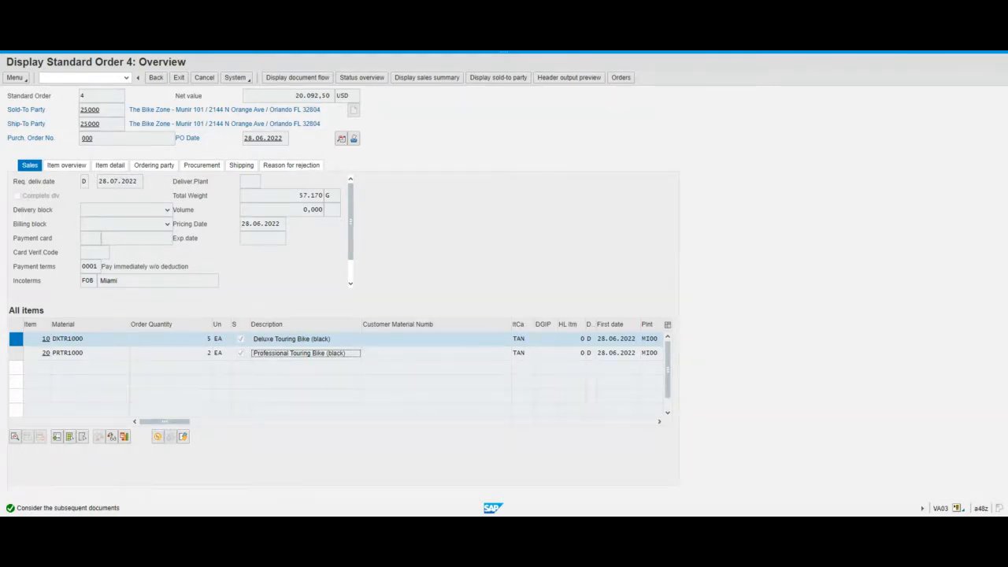
left_click(77, 340)
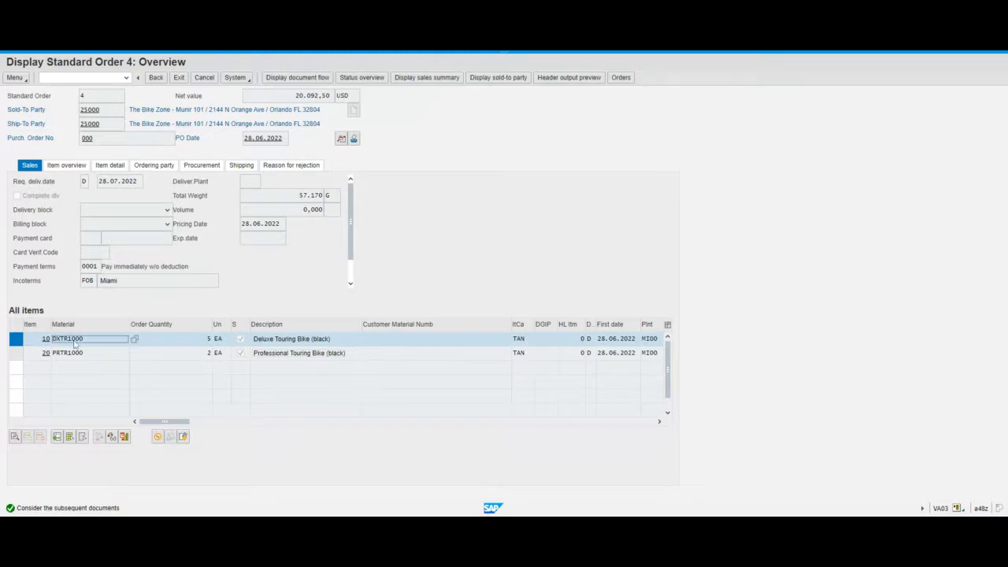
left_click(160, 439)
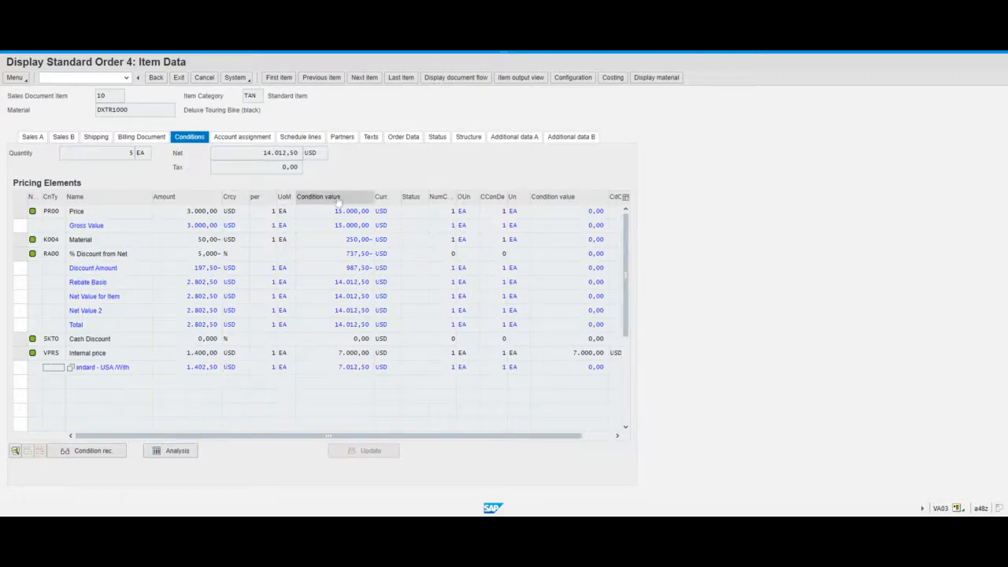
Examine the item's PR00 price, K004 material discount and RA00 percentage discount, including the amounts and condition values
left_click(202, 215)
left_click(355, 256)
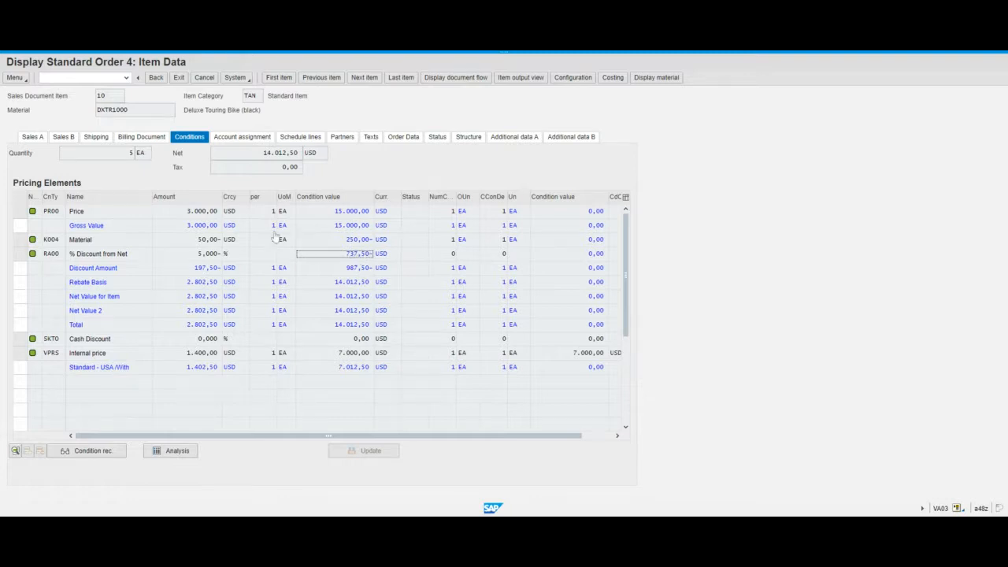
left_click(211, 241)
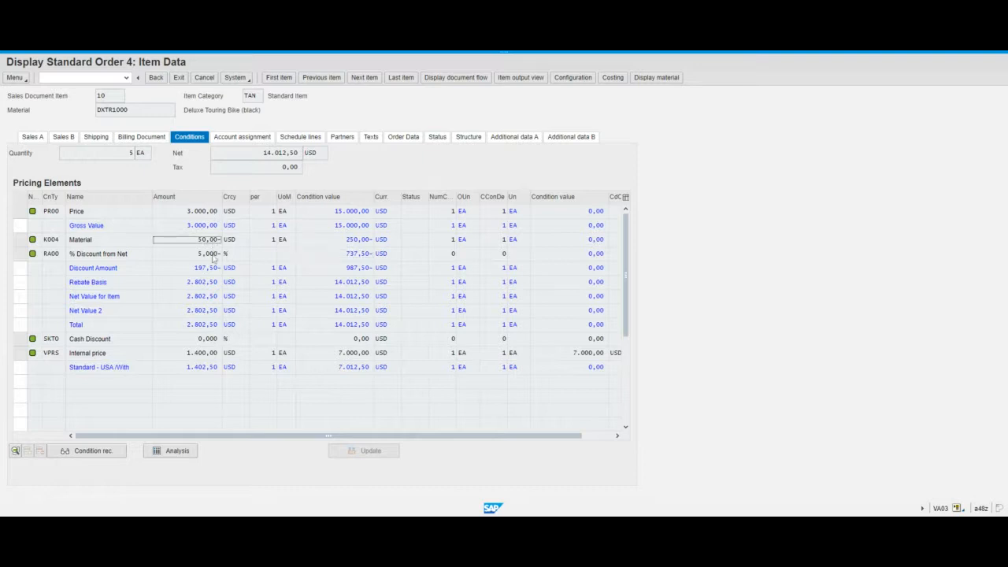
left_click(213, 255)
left_click(362, 256)
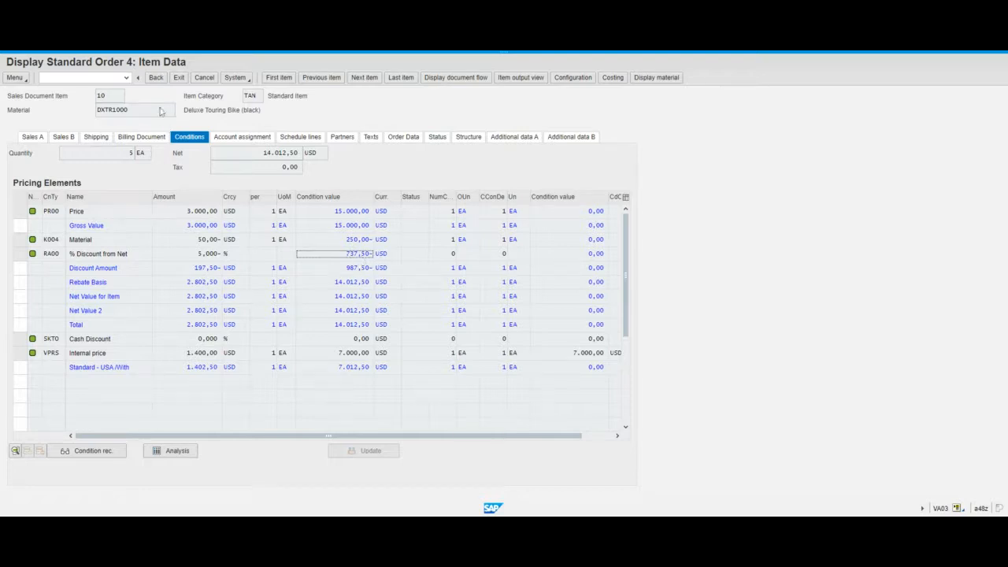
left_click(114, 115)
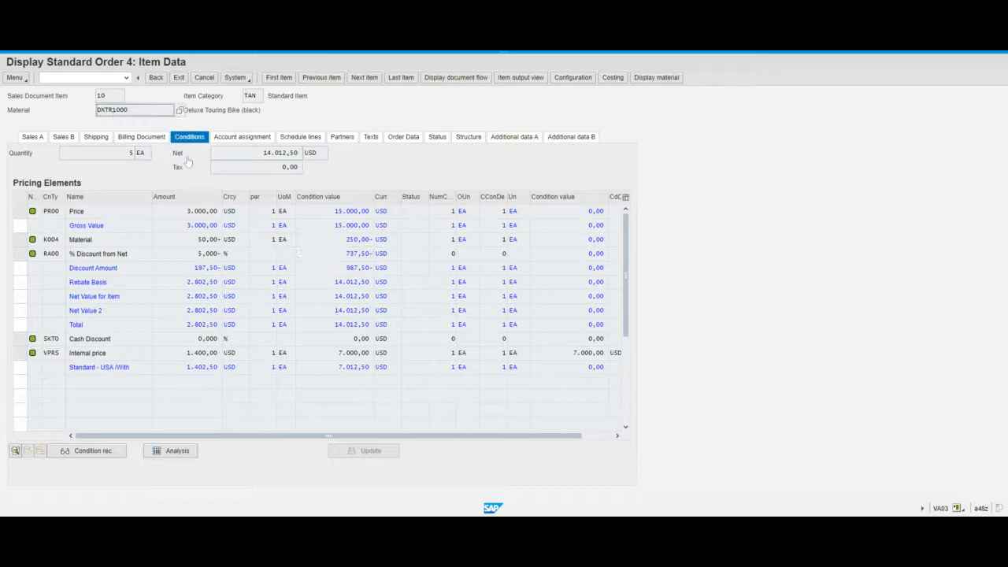
left_click(362, 254)
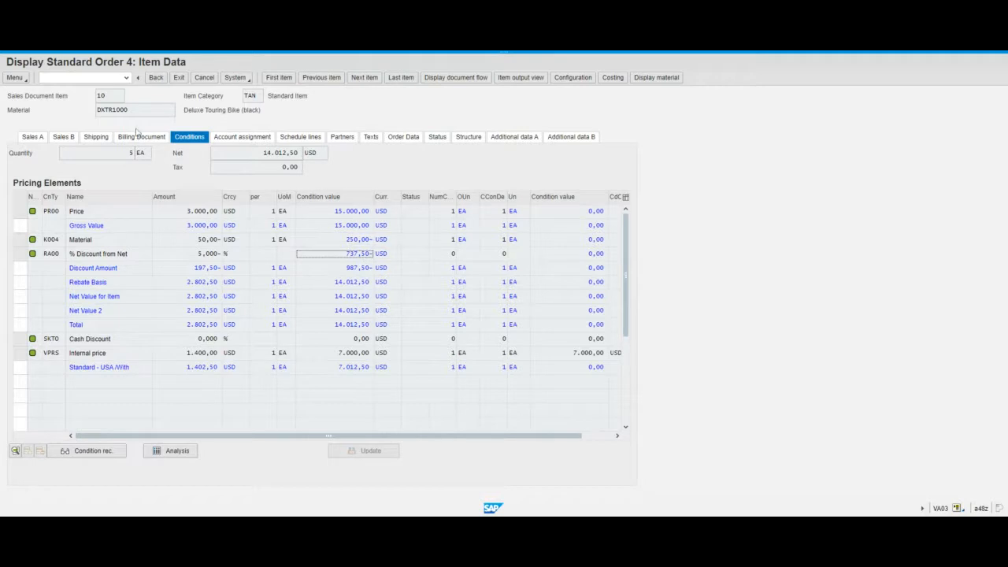
left_click(310, 51)
left_click(358, 253)
Switch to the CO-PC case study in Word and highlight "Deluxe Touring bike" in yellow in the process overview text
left_click(805, 52)
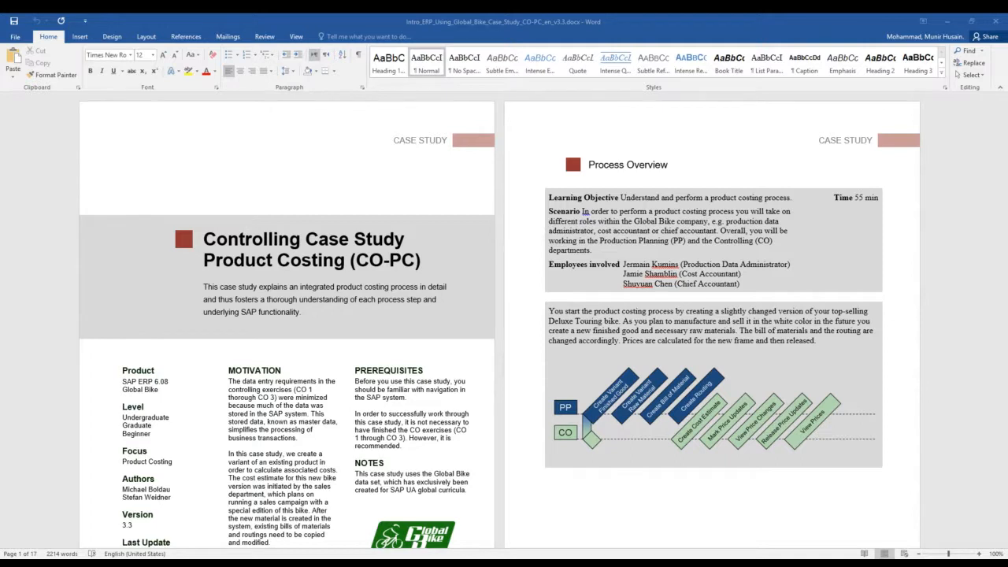
left_click(595, 312)
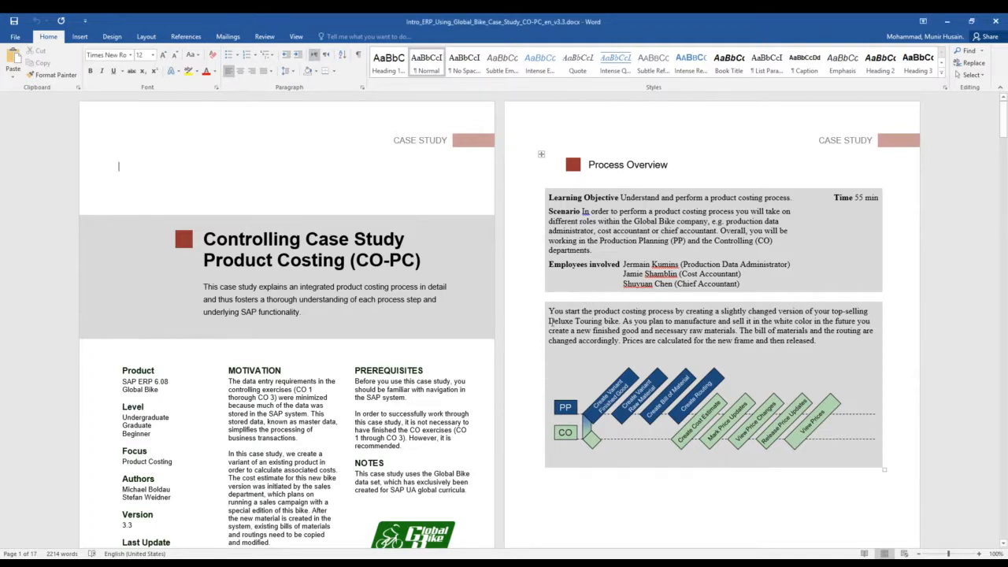
left_click_drag(550, 321, 619, 326)
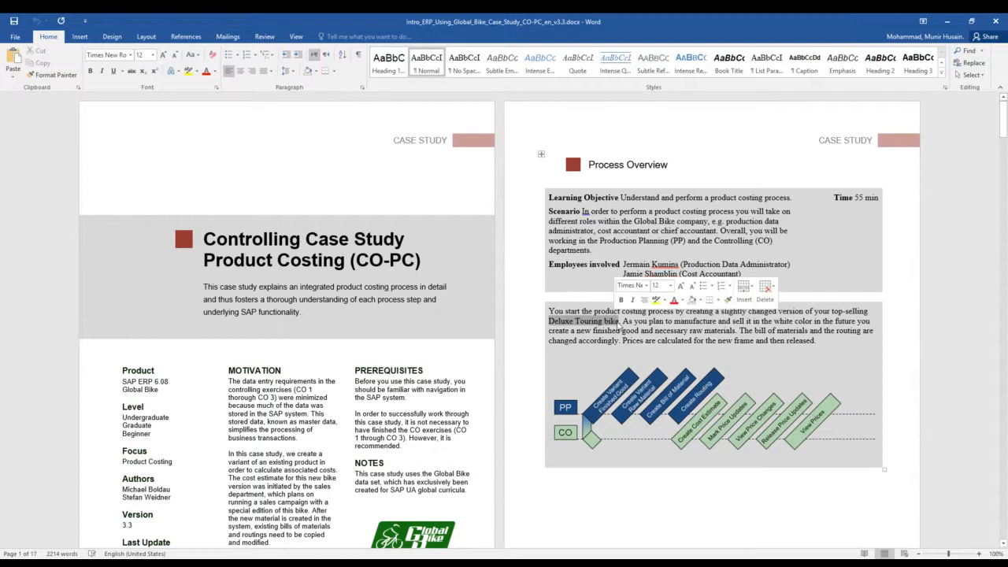
left_click(655, 300)
left_click(693, 363)
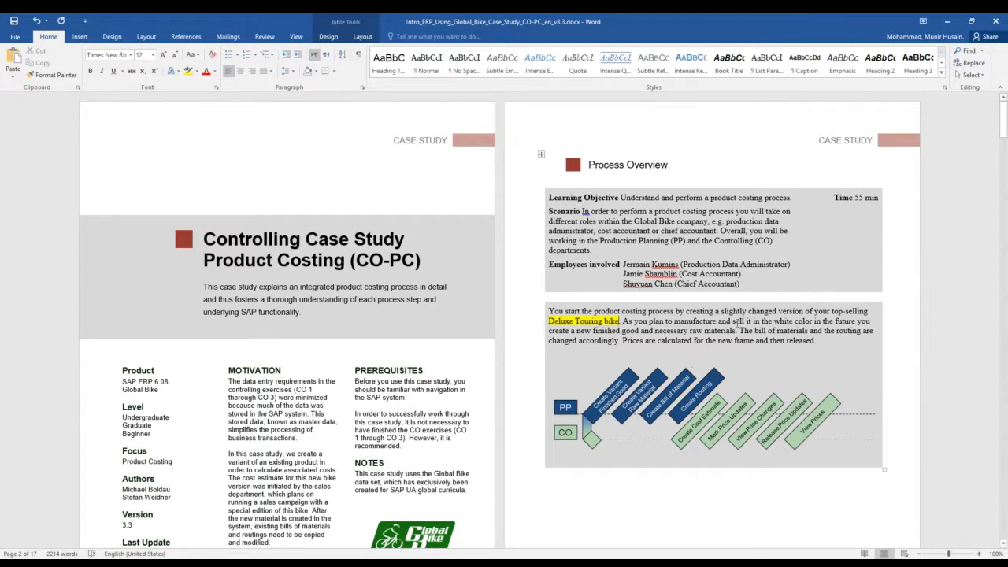
Highlight "white color" and "finished good and necessary raw materials" in yellow in the process overview paragraph
left_click_drag(774, 321, 815, 321)
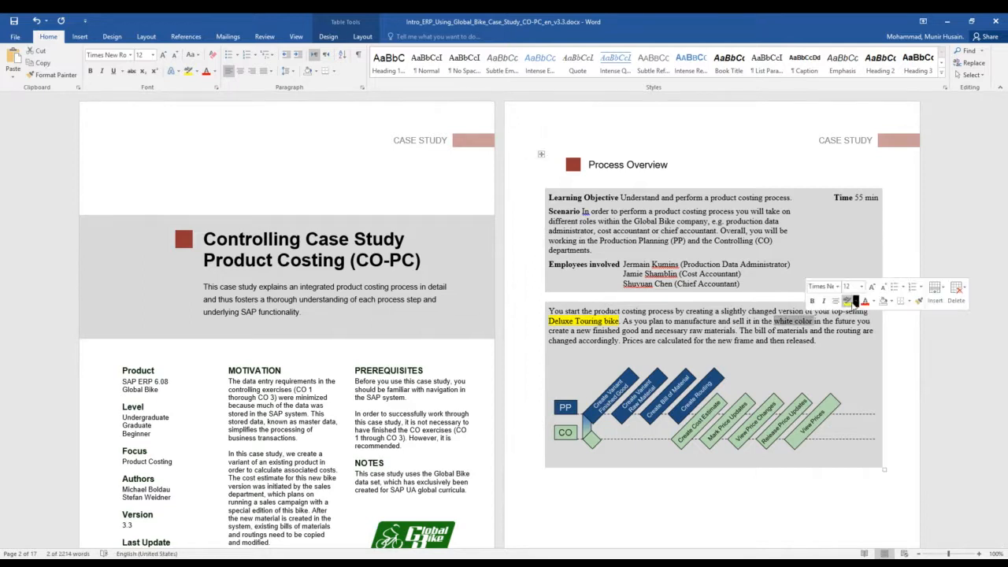
left_click(847, 300)
key("alt+Tab")
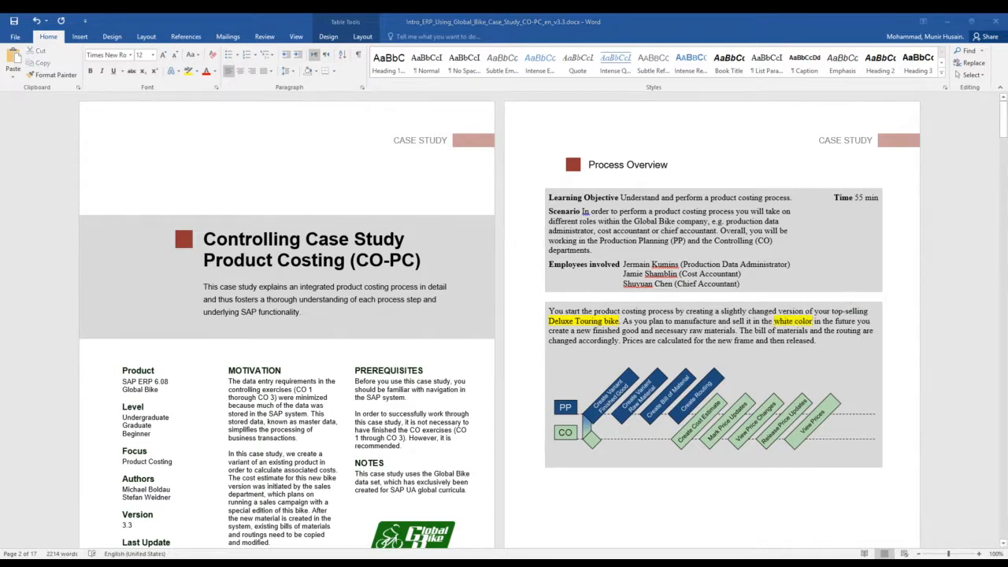
key("alt+Tab")
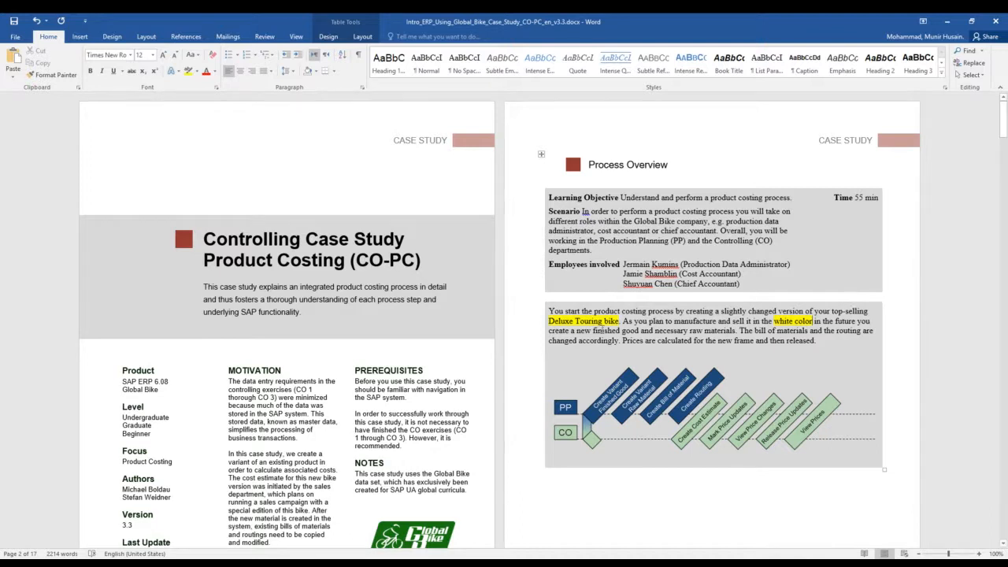
left_click_drag(597, 331, 735, 331)
left_click(763, 310)
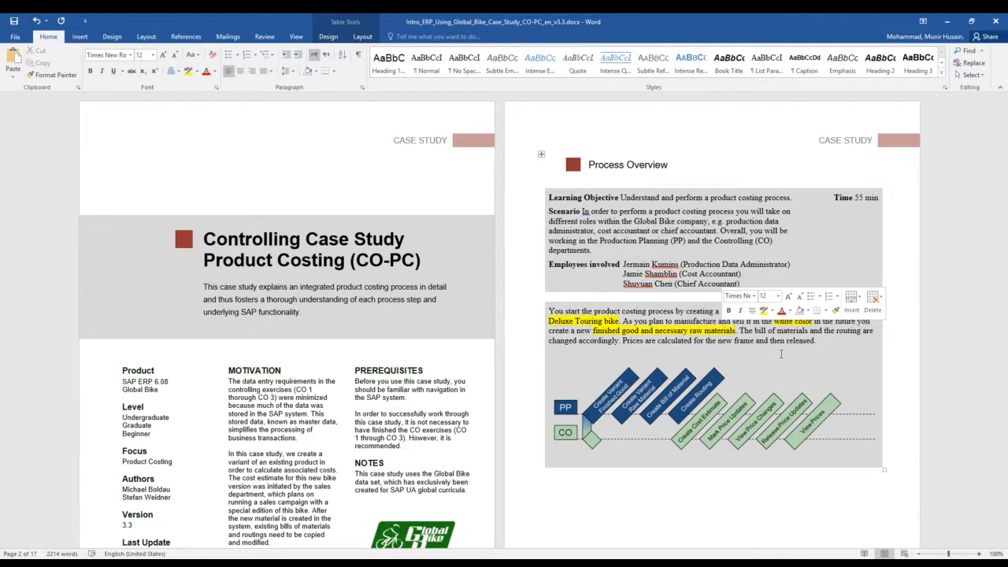
Make "bill of materials" bold and highlight it in yellow in the process overview paragraph
left_click_drag(755, 331, 810, 331)
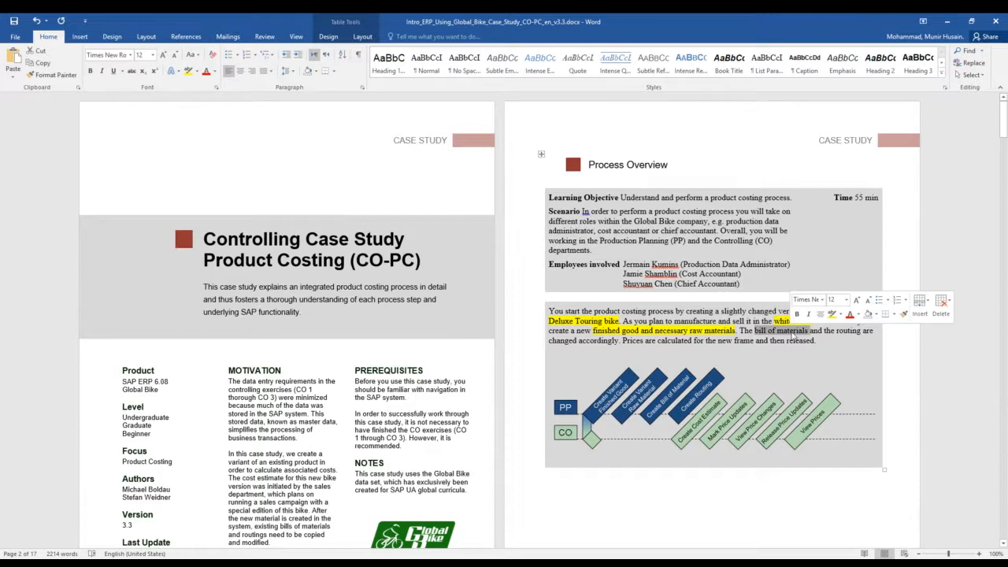
left_click(798, 315)
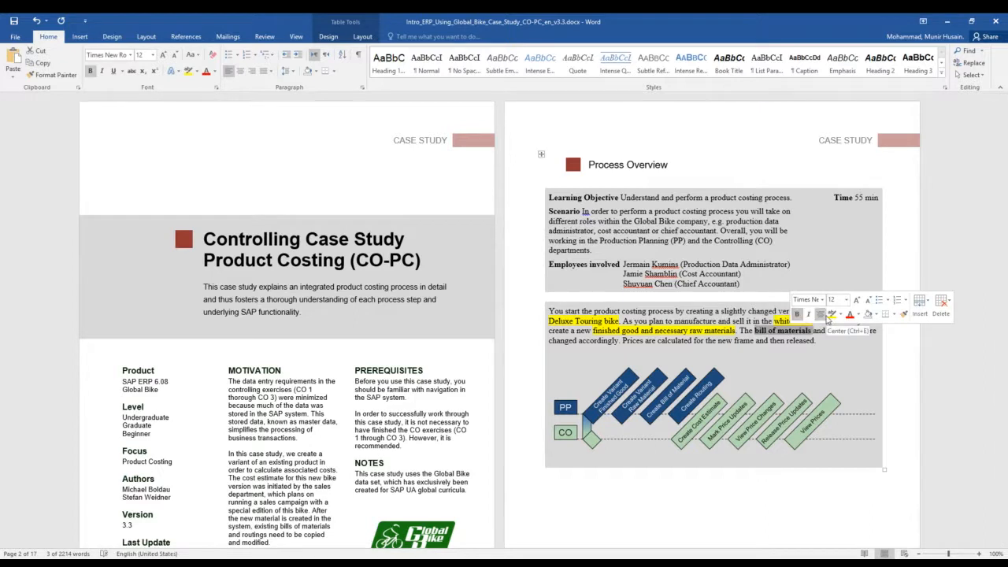
left_click(831, 313)
left_click(836, 335)
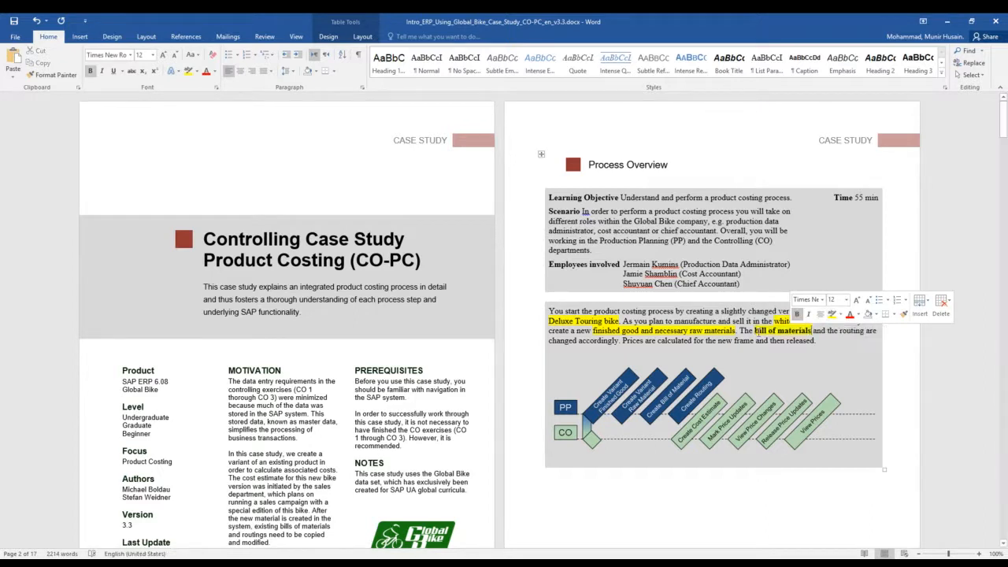
left_click_drag(775, 331, 812, 331)
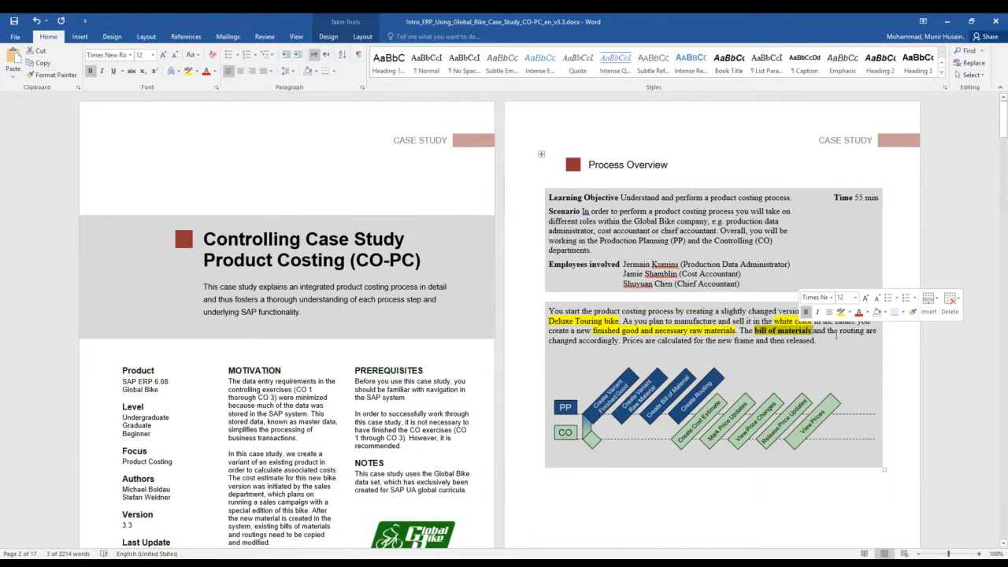
Highlight the word "routing" in yellow and make it bold in the process overview paragraph
left_click_drag(839, 332, 858, 332)
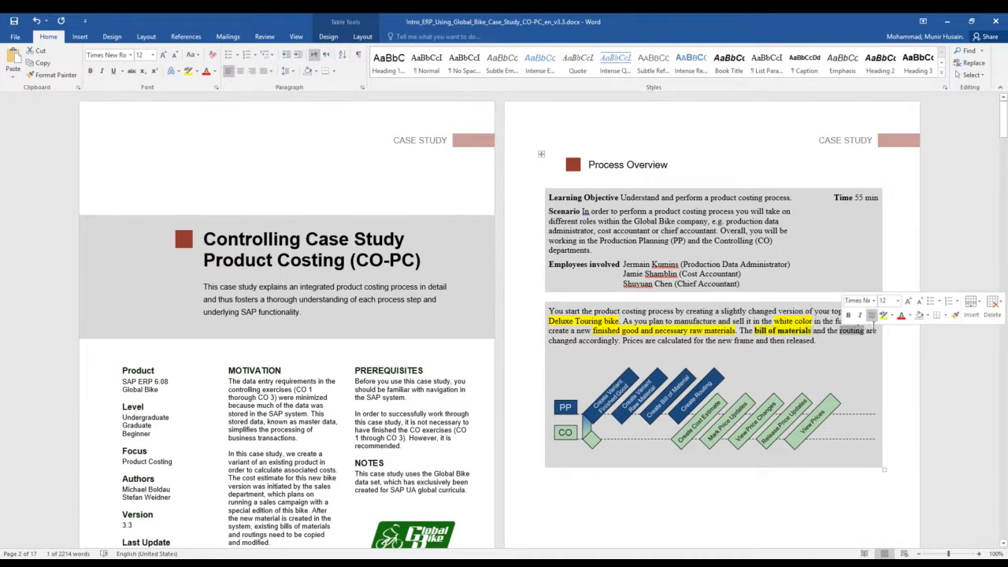
left_click(883, 316)
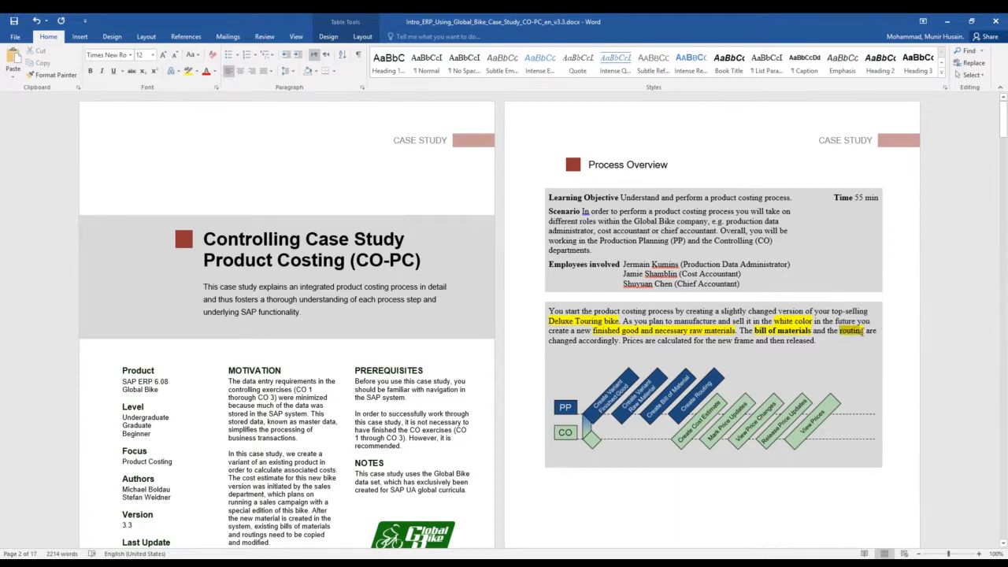
left_click_drag(862, 332, 865, 332)
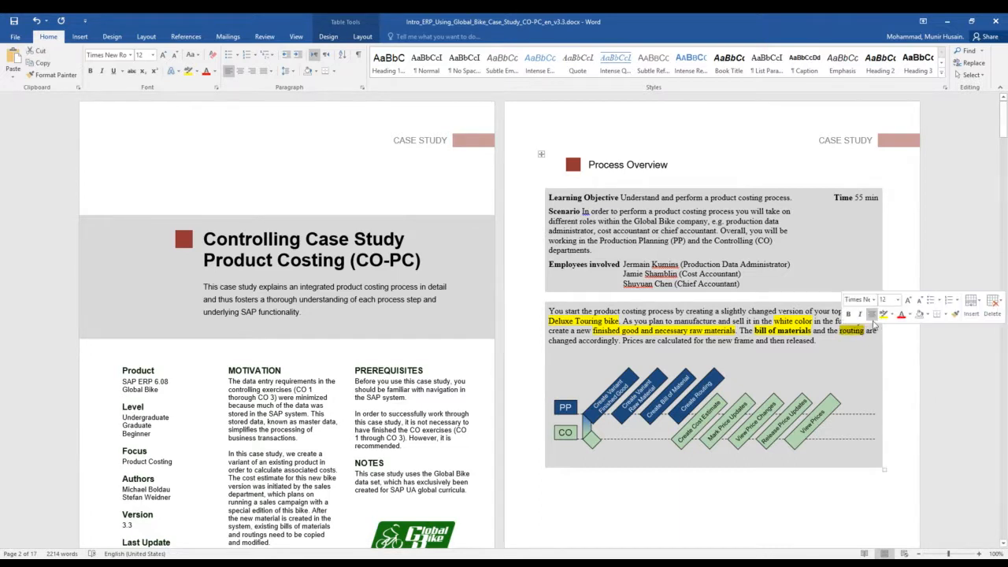
left_click(849, 313)
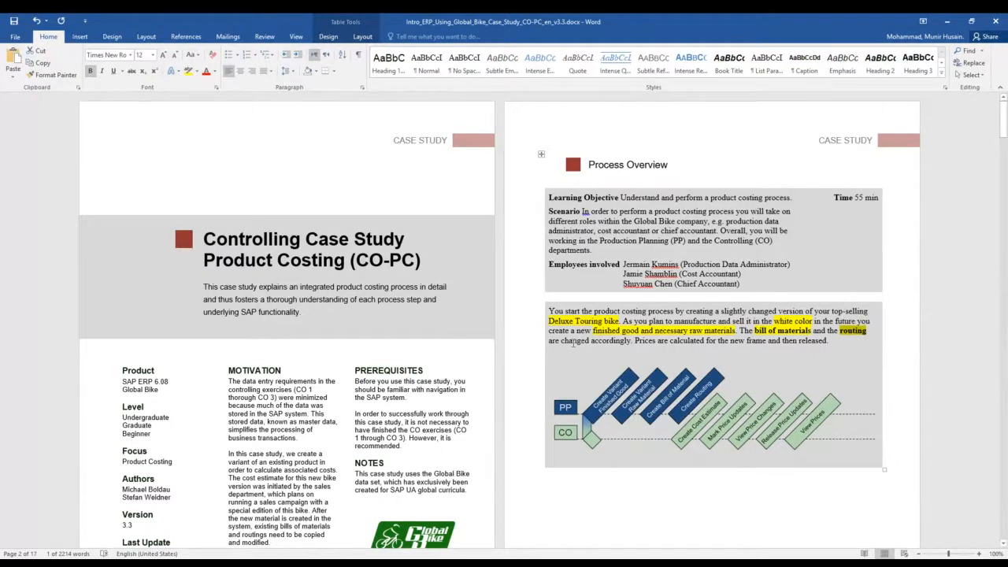
Make "changed accordingly" and "new frame" bold in the last lines of the process overview paragraph
left_click_drag(561, 342, 615, 342)
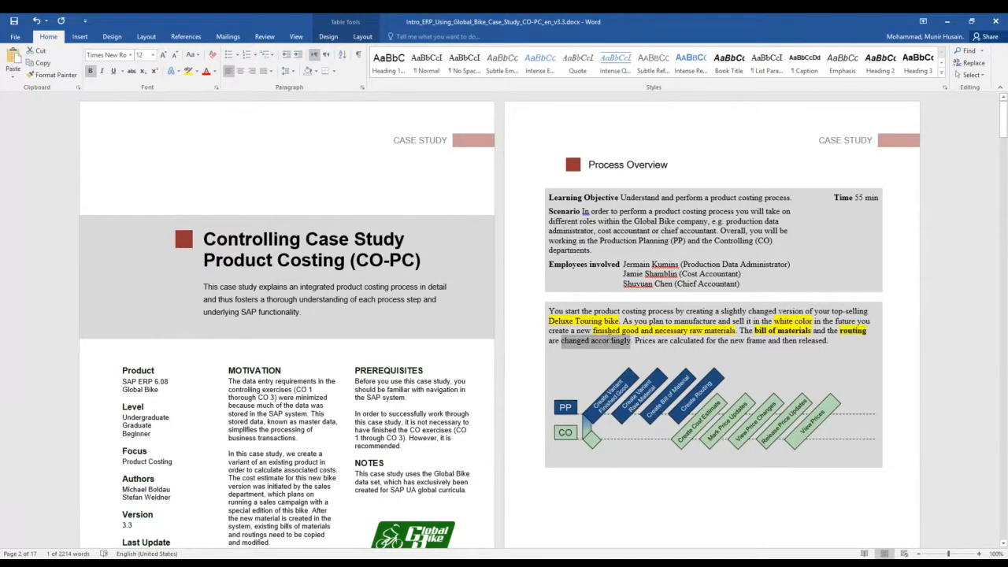
left_click(616, 321)
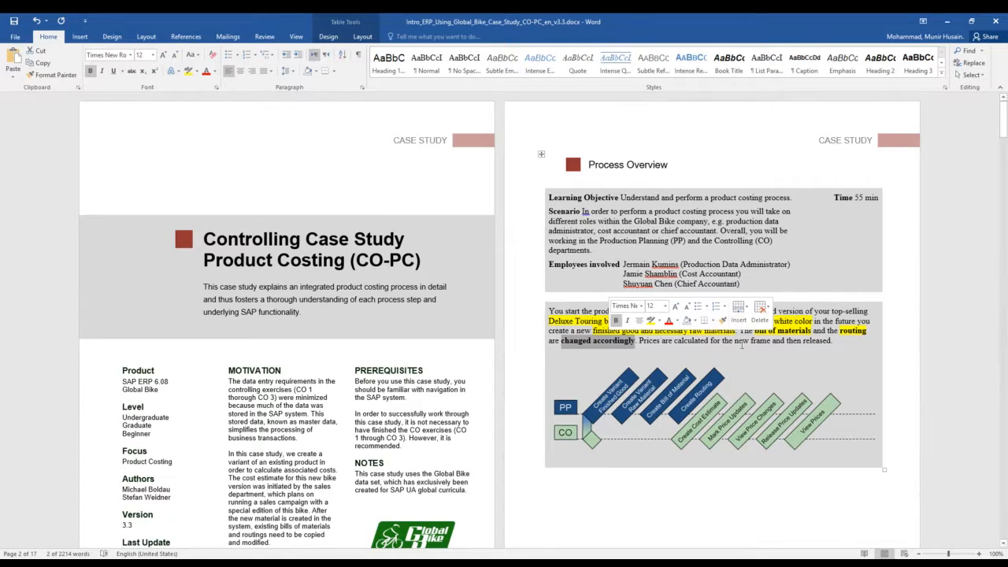
left_click_drag(736, 343, 772, 343)
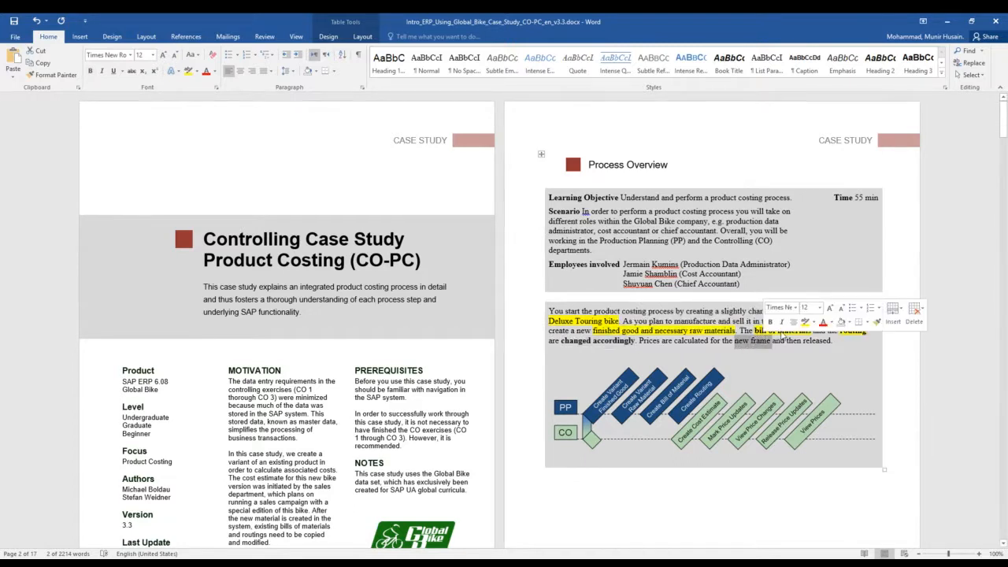
left_click(771, 322)
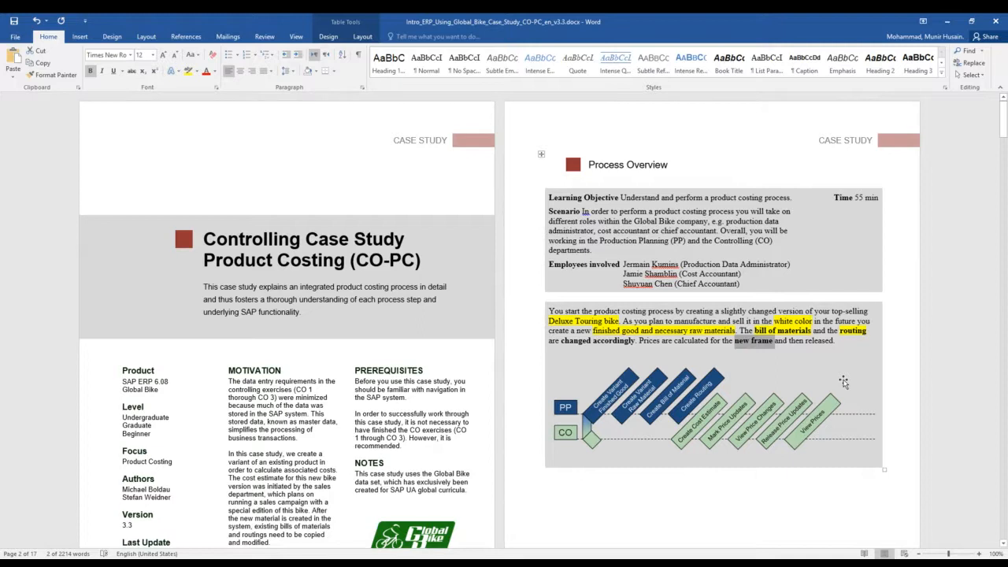
key("alt+Tab")
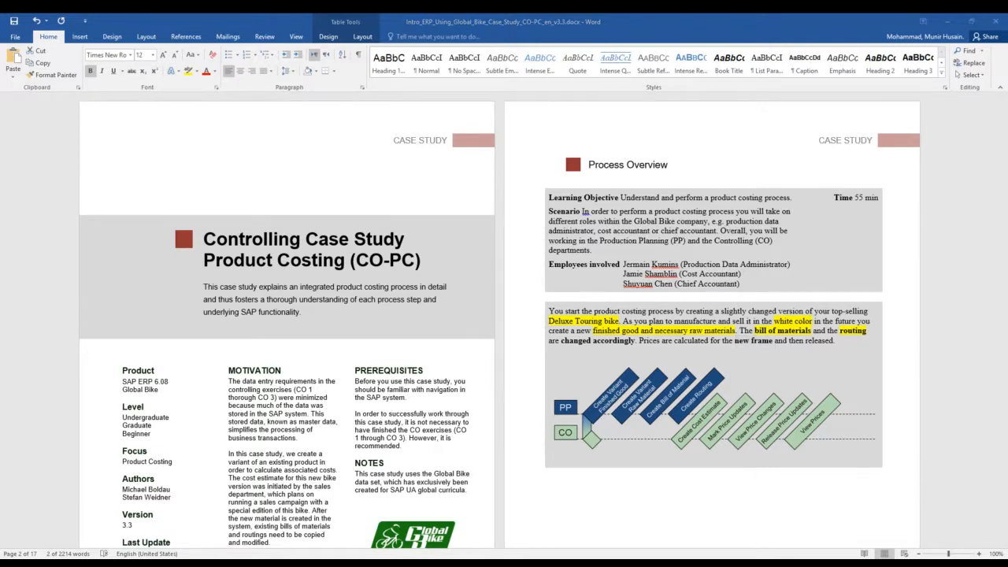
key("alt+Tab")
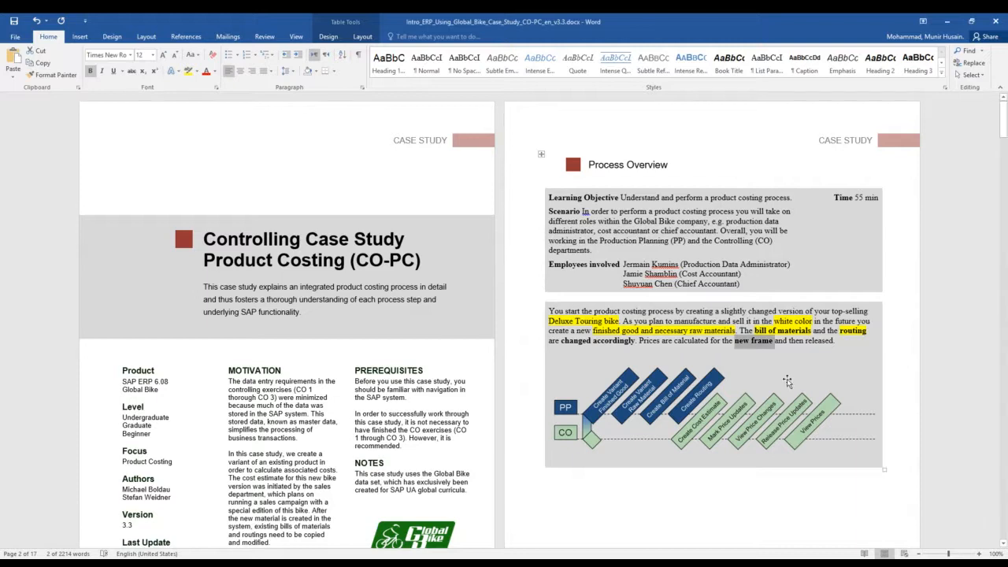
Highlight the entry "Step 1: Create Variant Finished Good for Product Costing" in yellow in the table of contents
scroll(788, 382, "down", 1)
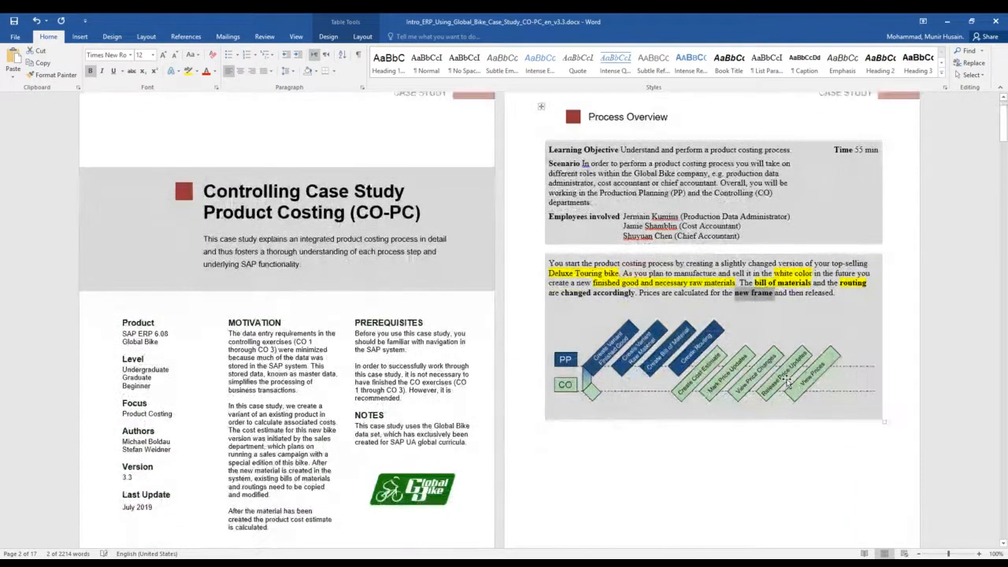
scroll(788, 382, "down", 1)
scroll(787, 379, "down", 8)
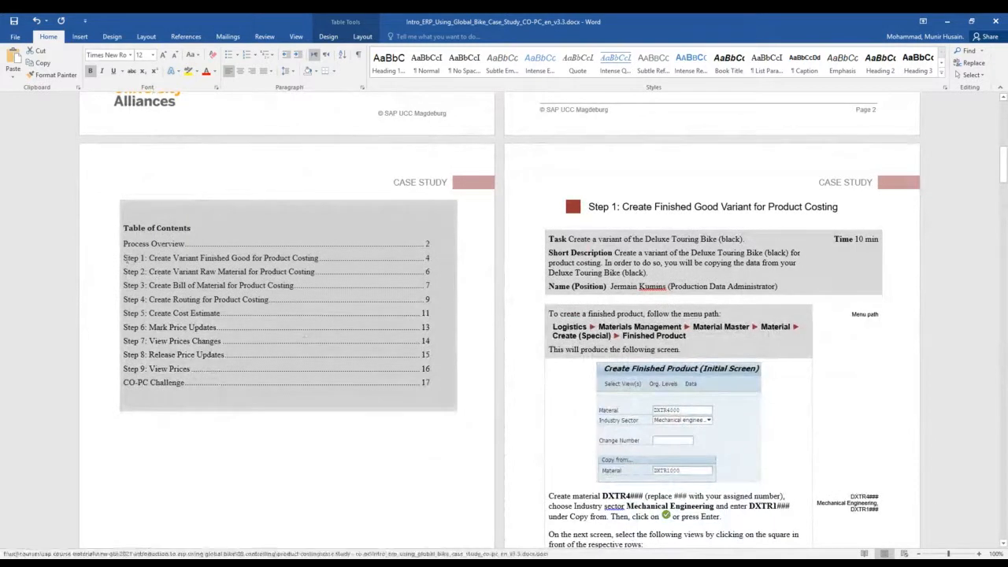
left_click(124, 258)
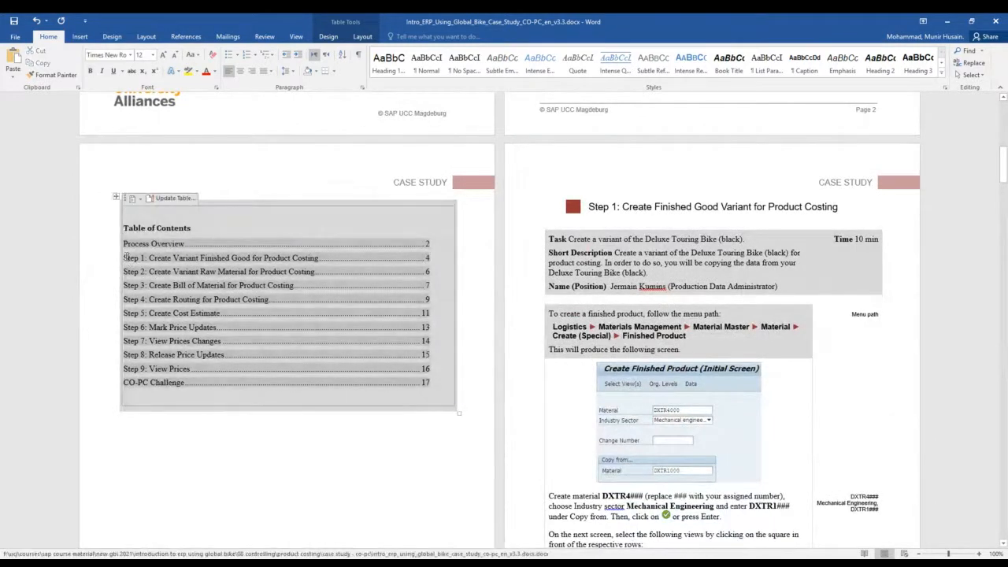
left_click_drag(124, 258, 329, 260)
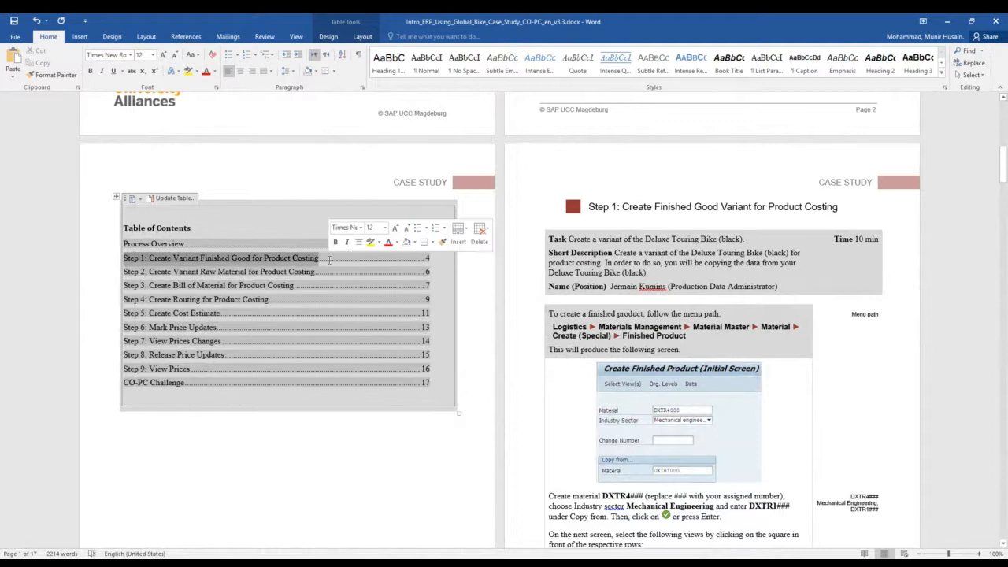
left_click(370, 242)
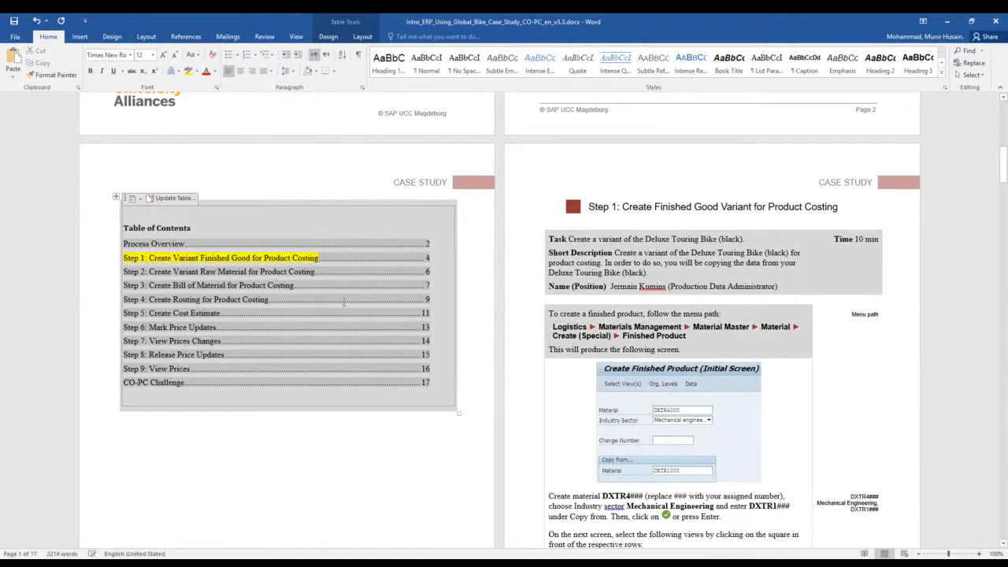
Look over the Step 1 instructions, switch to SAP Easy Access and open the CK13N transaction for displaying cost estimates
scroll(772, 299, "down", 1)
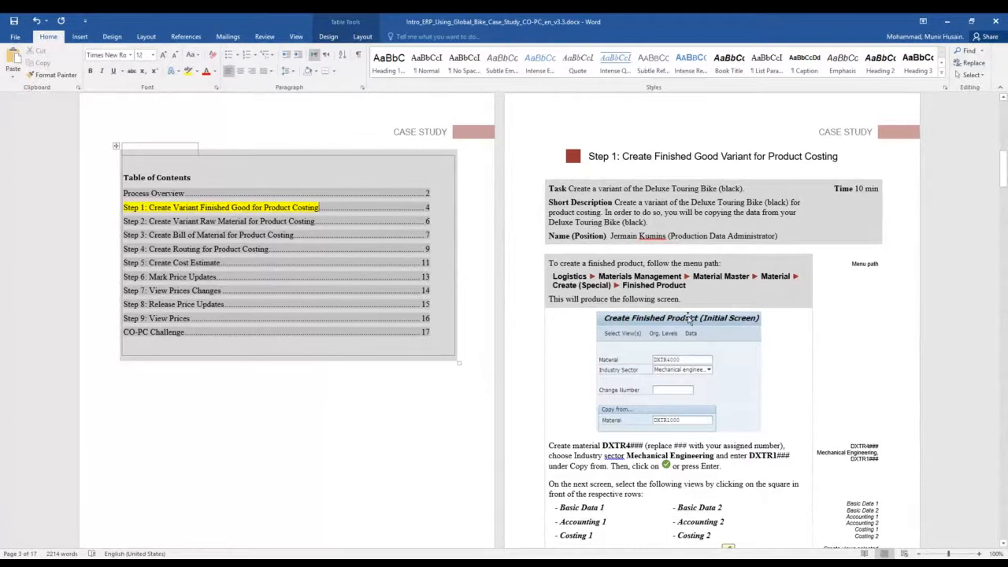
scroll(746, 328, "down", 1)
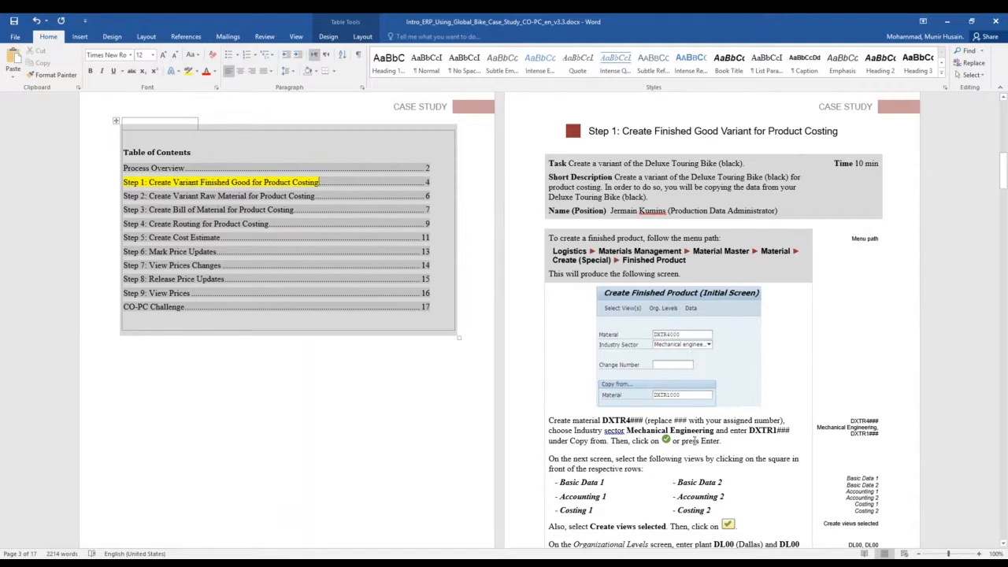
key("alt+Tab")
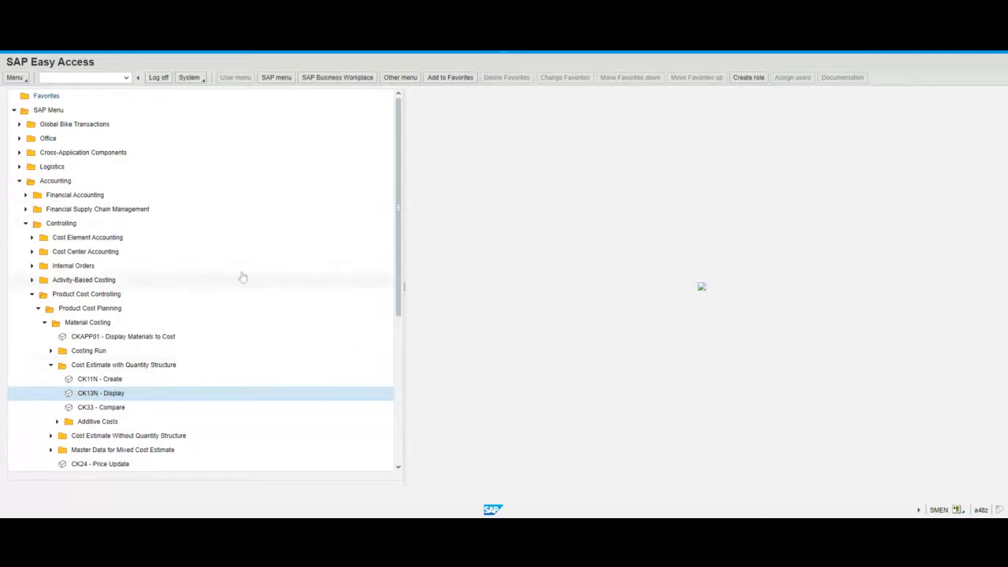
double_click(93, 396)
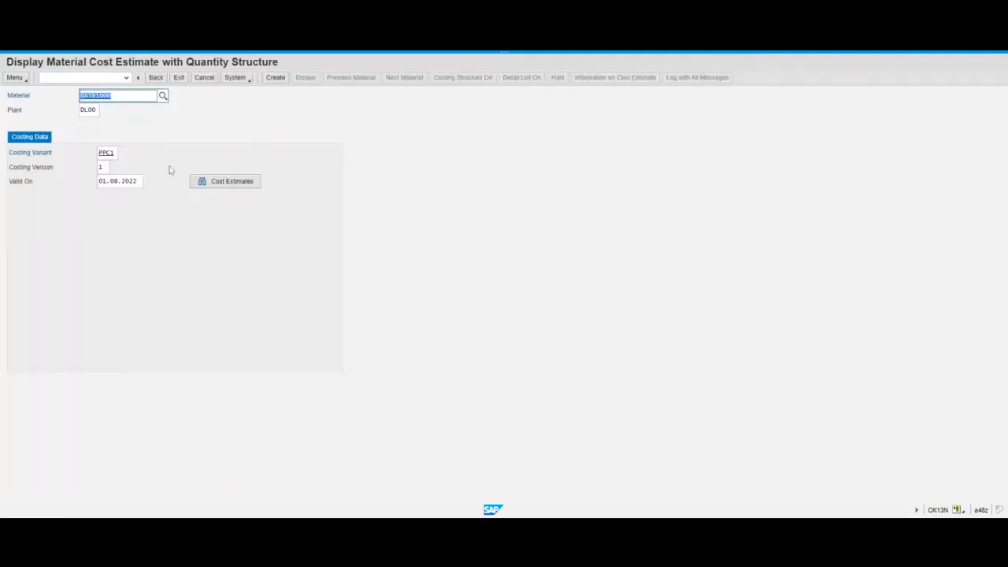
Point out the last three digits of material number DXTR1000 and the plant entry in the cost estimate selection
left_click(121, 96)
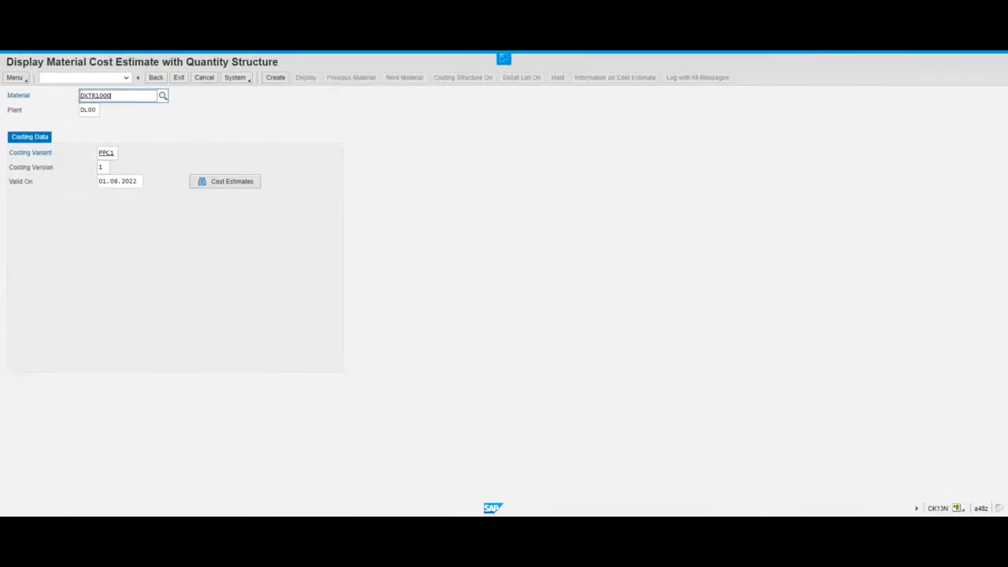
key("shift+Left")
key("shift+Left")
key("shift+Left")
left_click(88, 111)
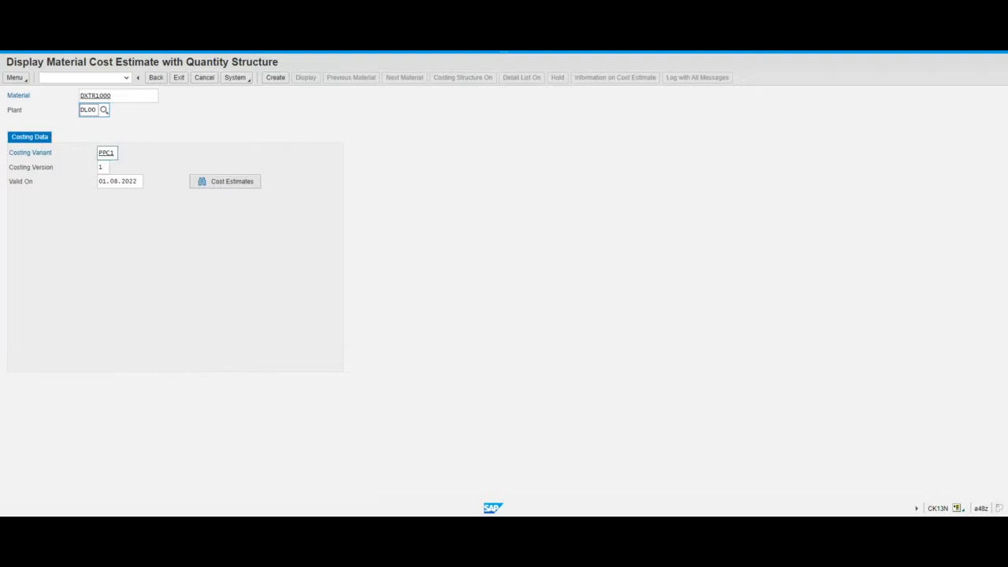
View the available costing variants, dismiss the list without choosing one, and check the costing version
left_click(107, 153)
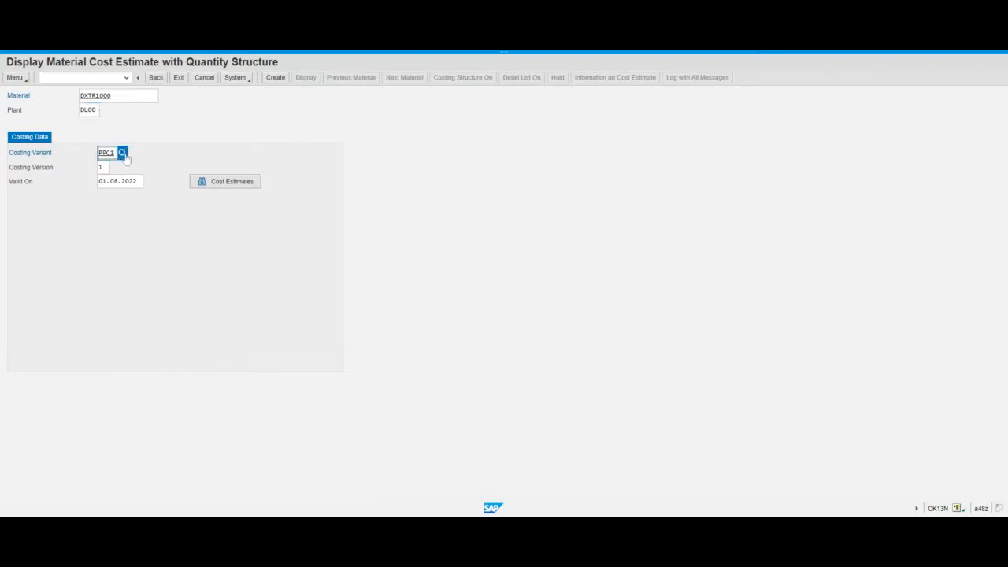
left_click(123, 153)
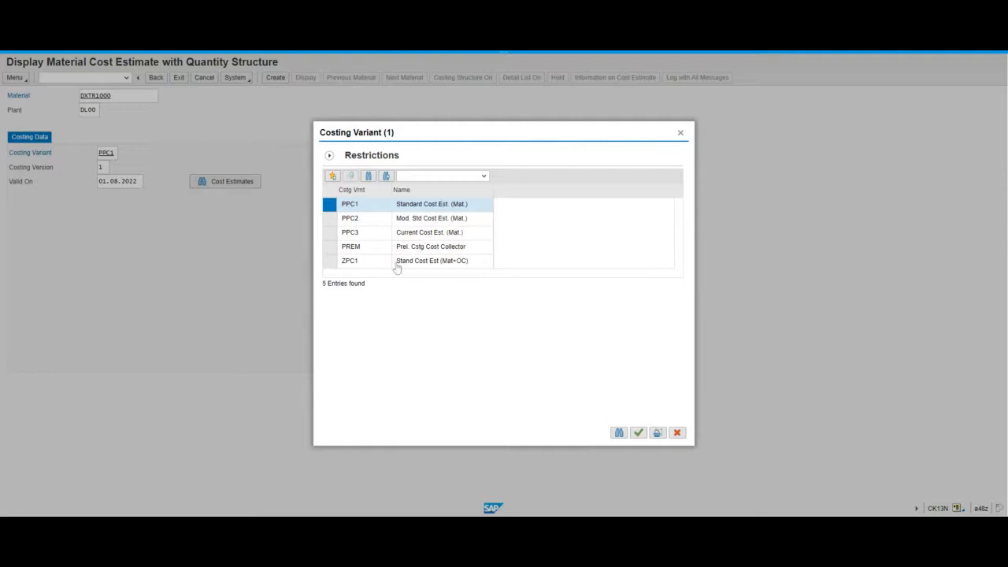
left_click(677, 433)
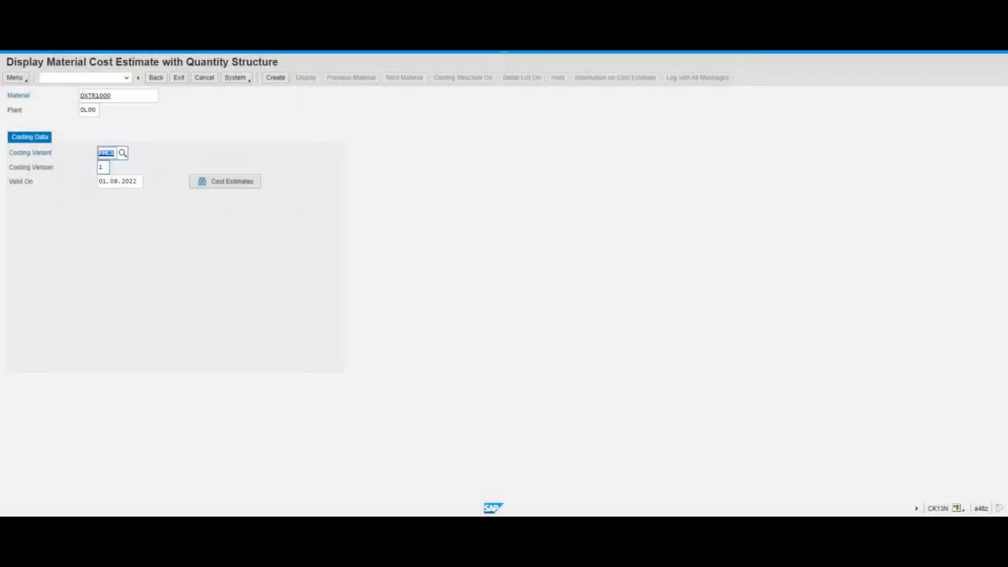
left_click(104, 168)
Display the current cost estimate for material DXTR1000 in plant DL00 and examine the cost of goods manufactured and sold
left_click(230, 189)
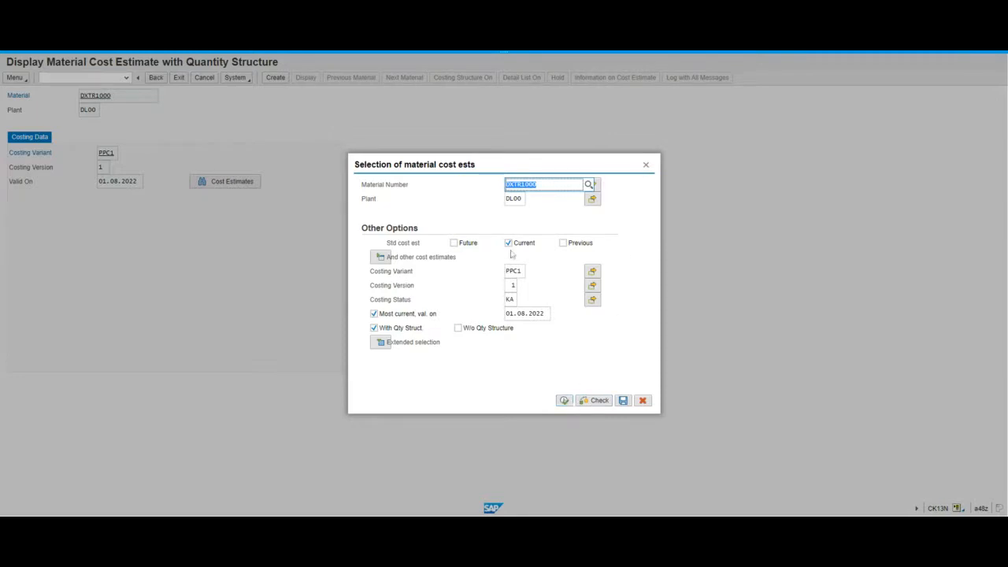
left_click(564, 401)
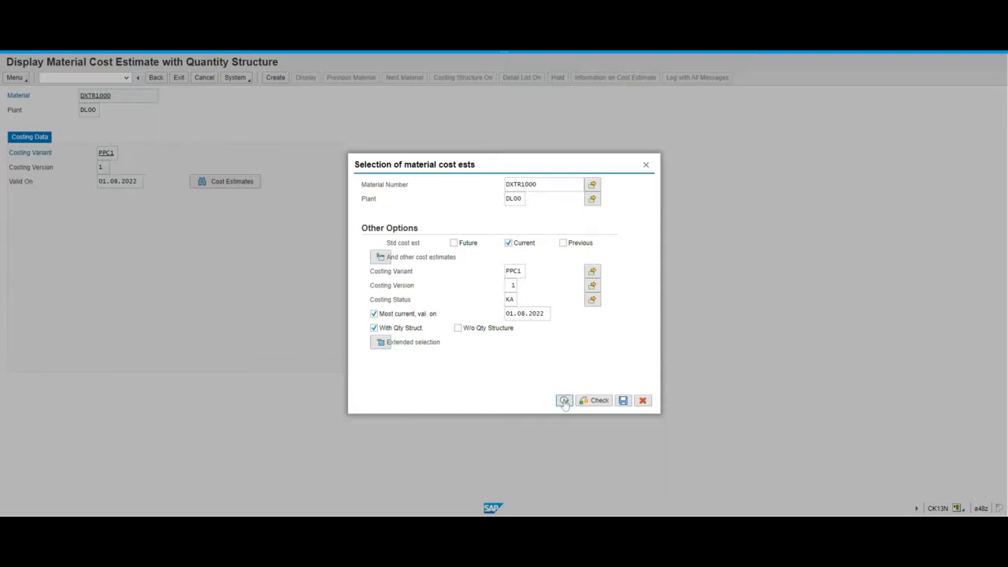
left_click(564, 401)
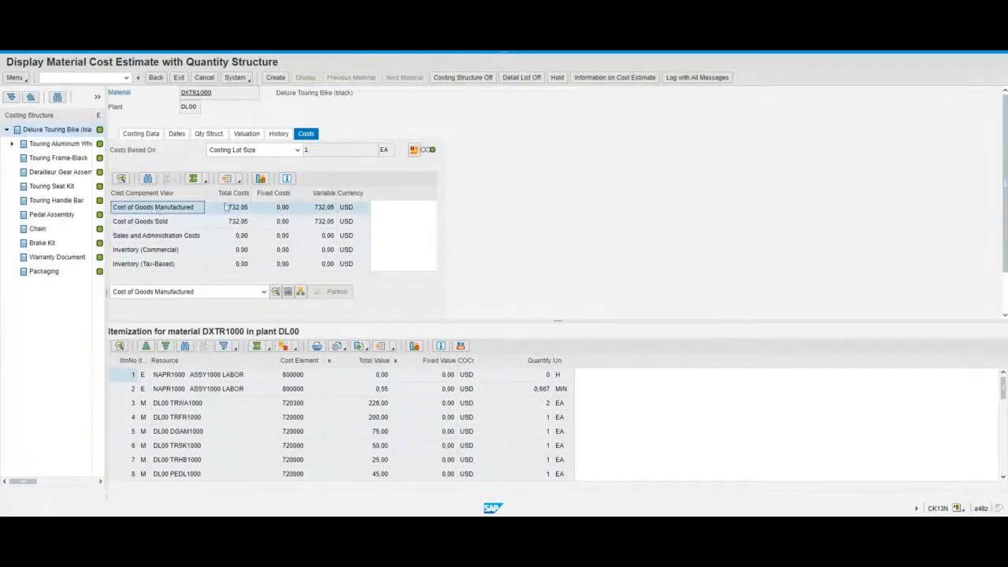
left_click(238, 210)
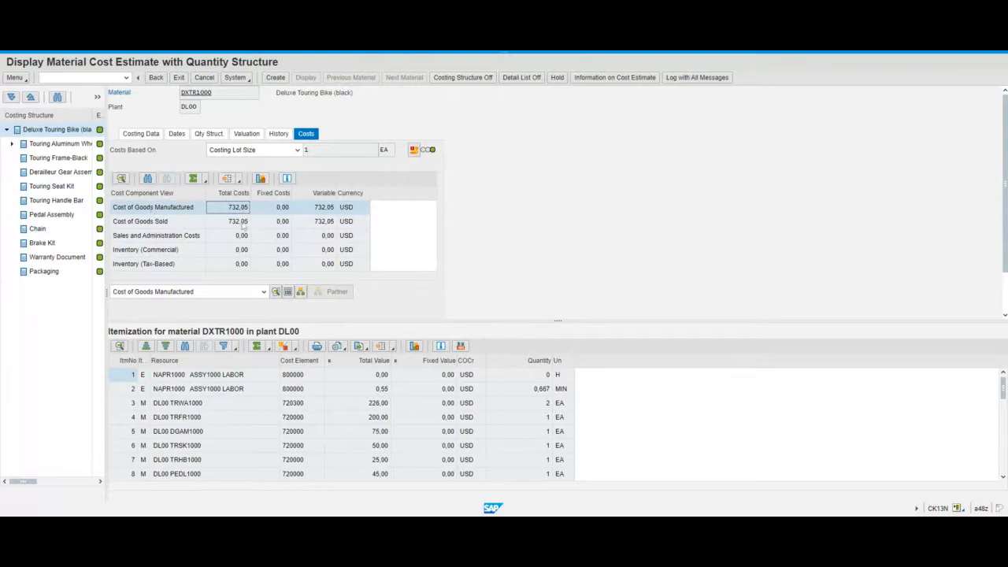
left_click(241, 224)
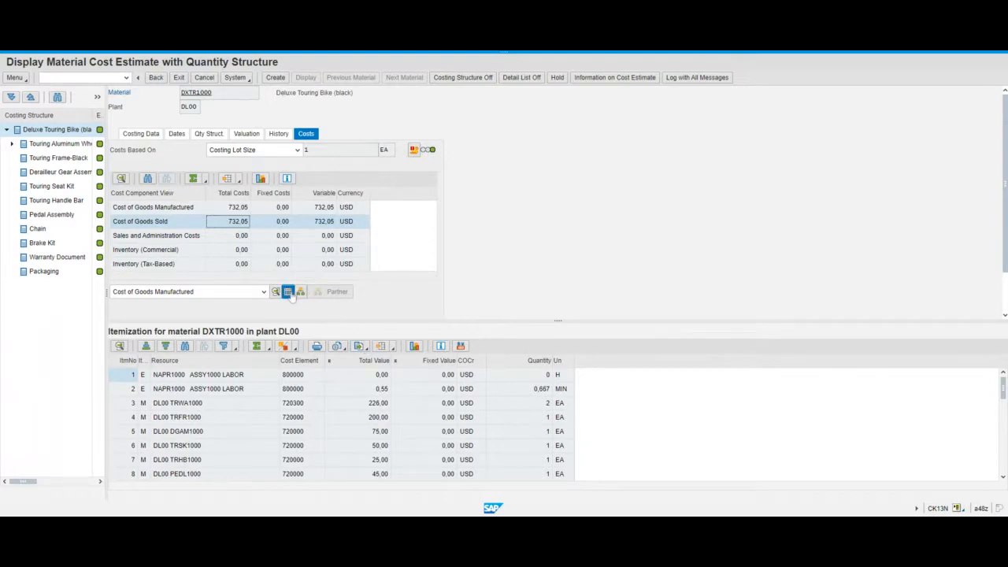
Show the cost component breakdown for DXTR1000, examine raw materials, human resources, production and material overhead, and return to SAP Easy Access
left_click(291, 293)
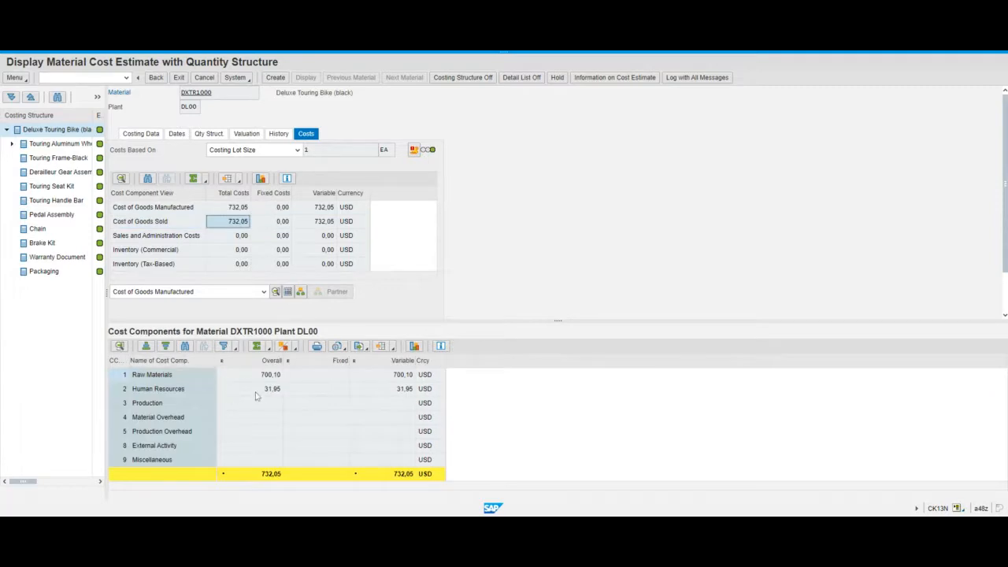
left_click(267, 377)
left_click(267, 392)
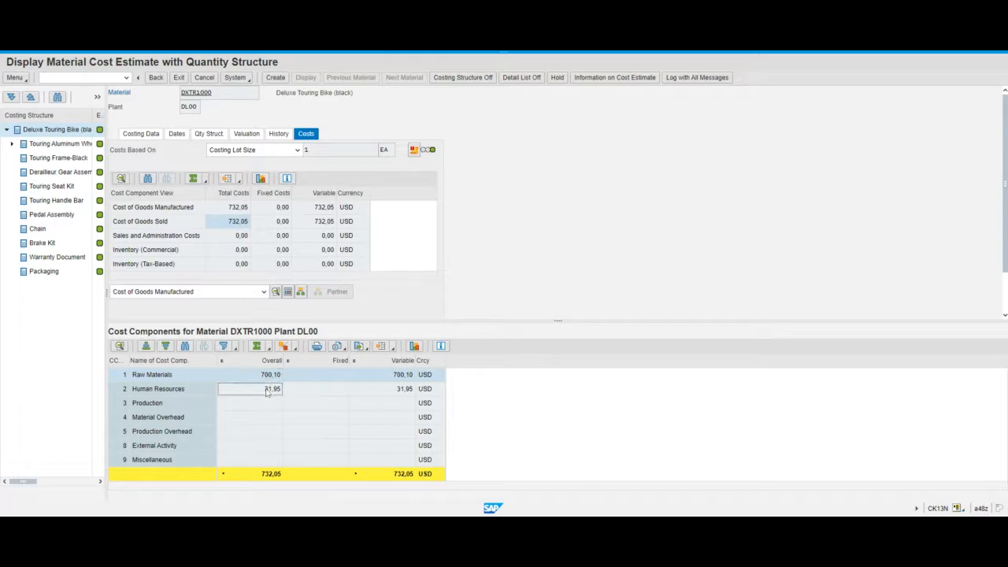
left_click(262, 405)
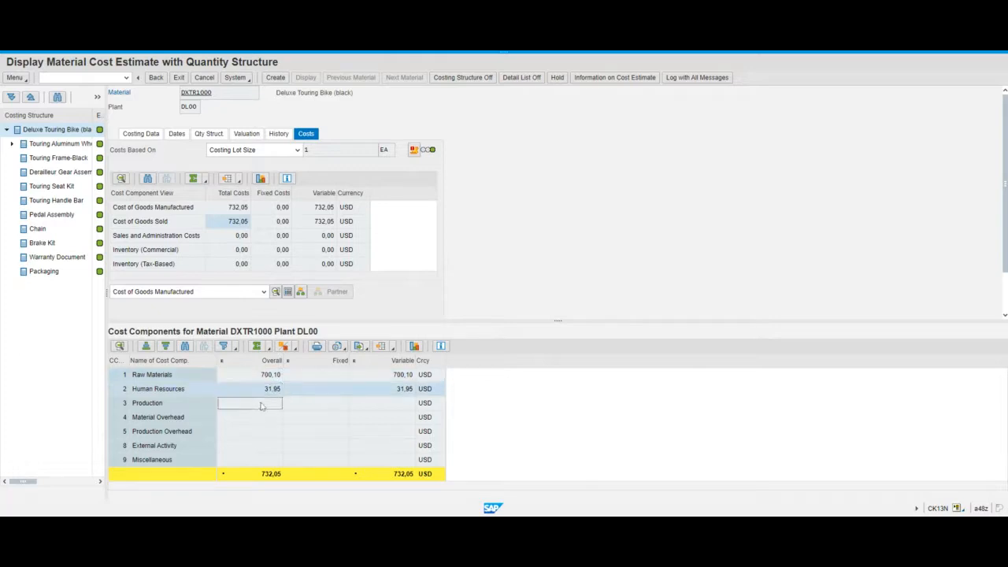
left_click(258, 421)
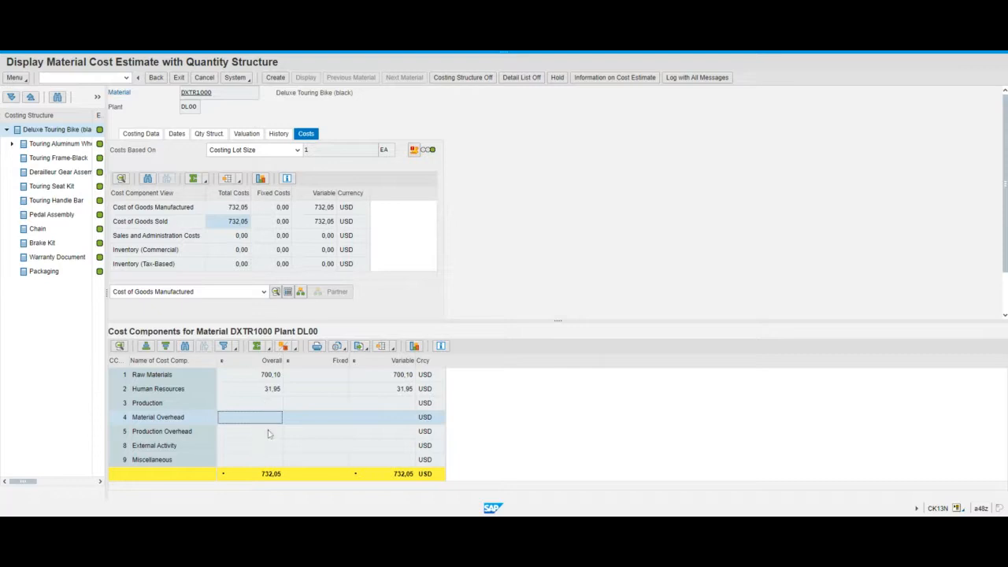
left_click(271, 377)
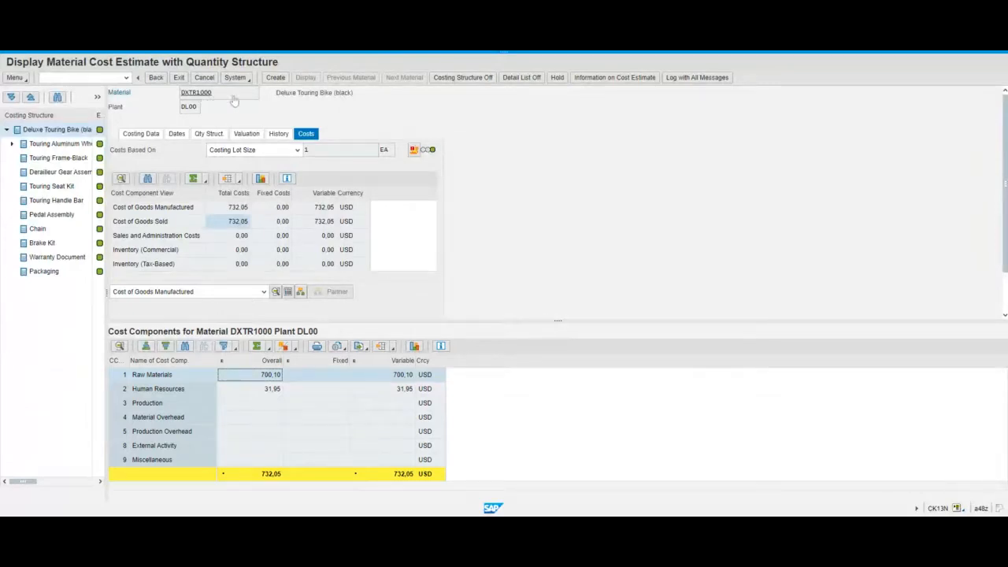
left_click(156, 78)
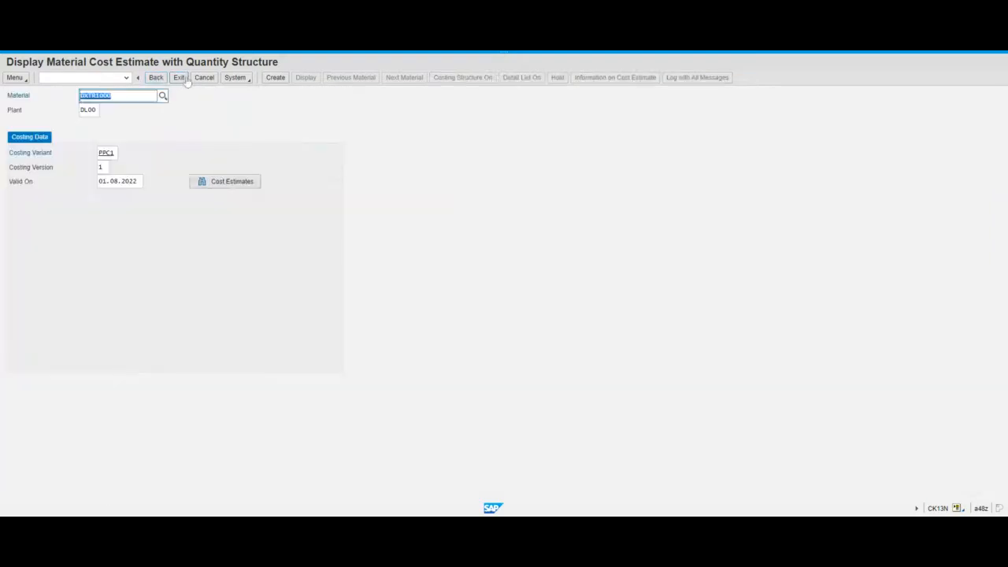
left_click(179, 78)
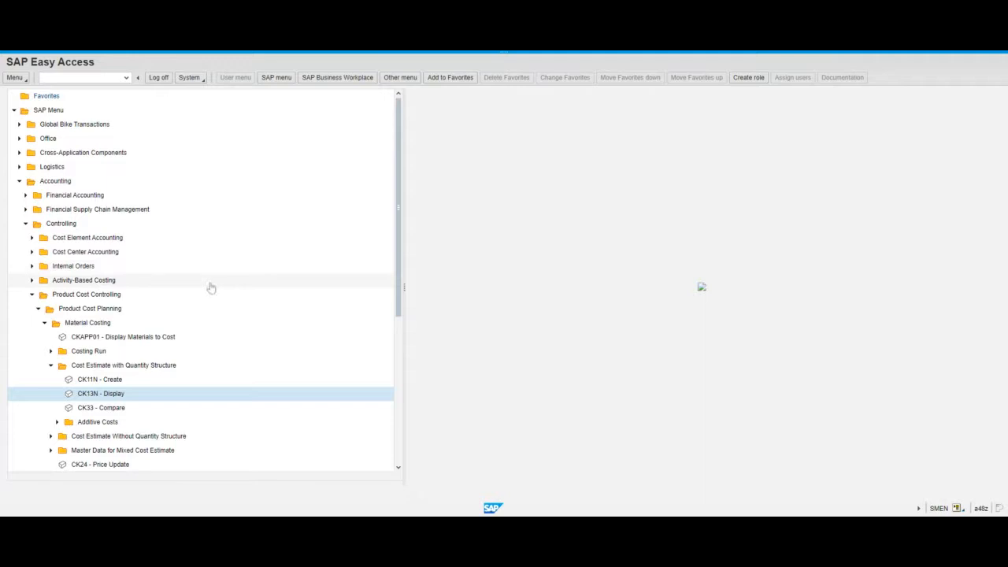
Locate and select MMF1 - Finished Product under Logistics, Materials Management, Material Master, Material, Create (Special)
left_click(19, 167)
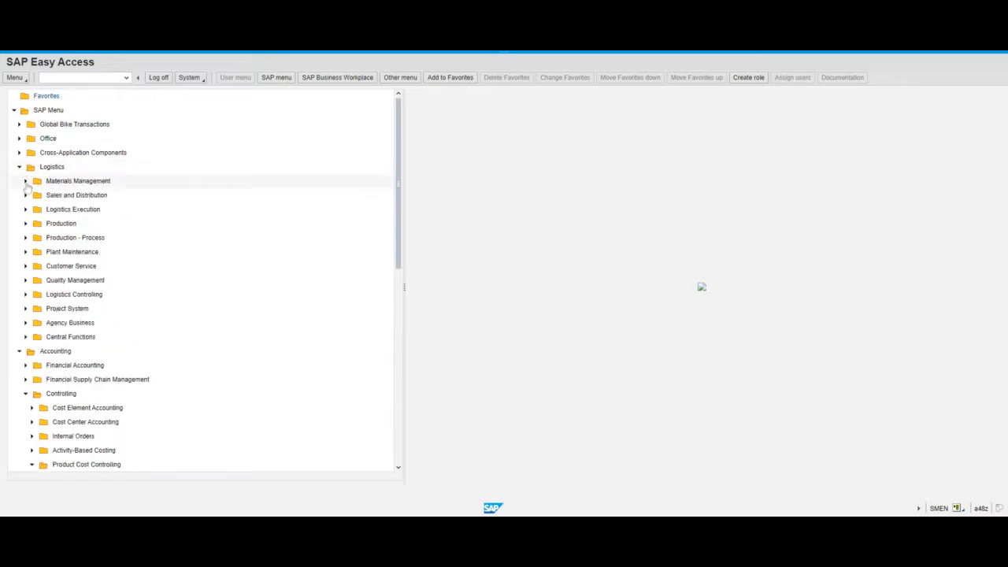
left_click(25, 181)
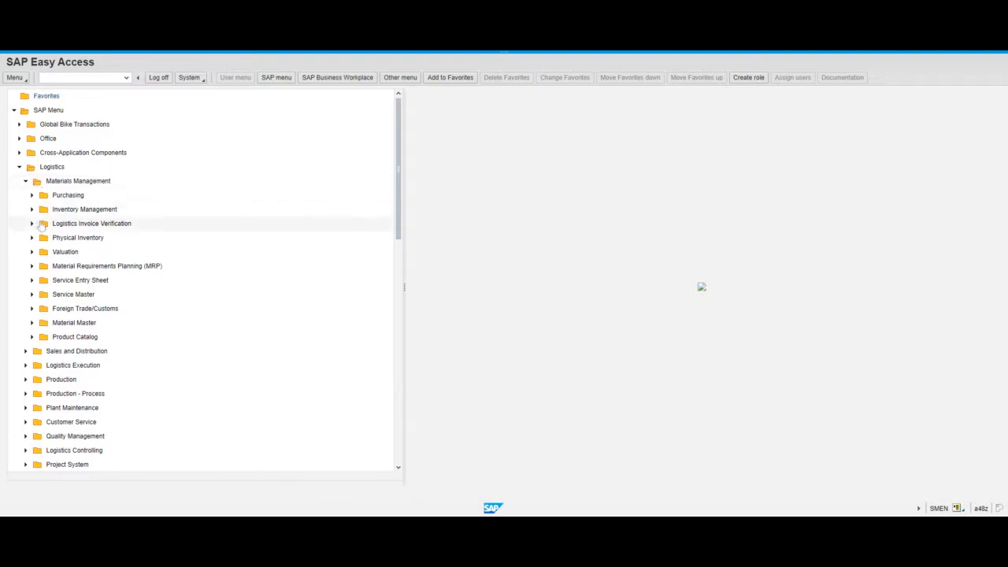
left_click(32, 324)
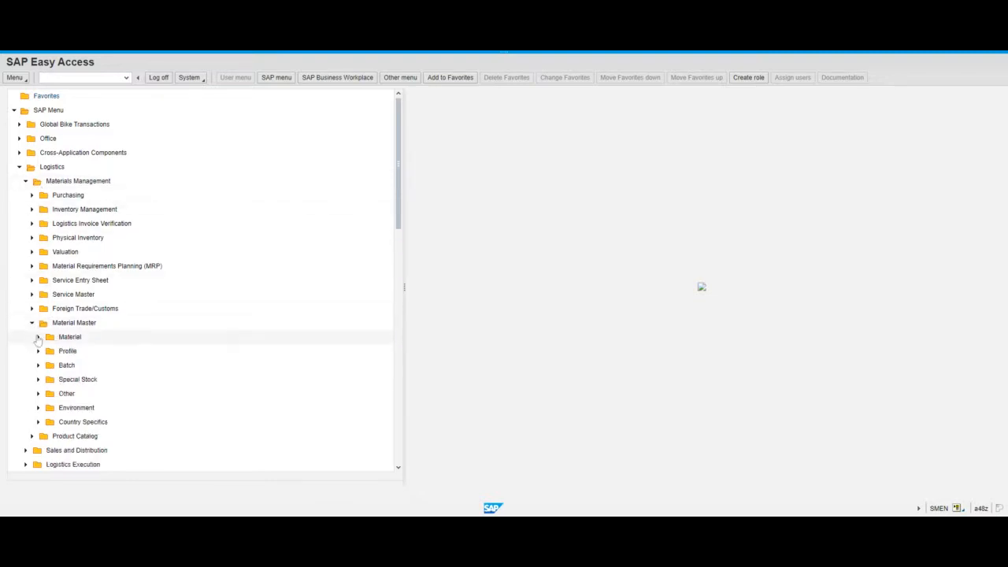
left_click(38, 337)
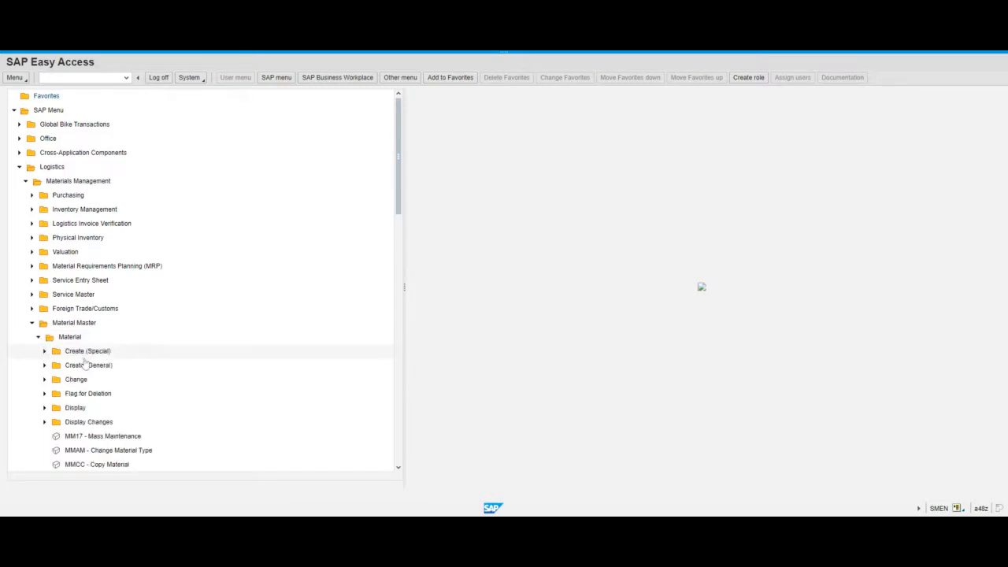
left_click(45, 351)
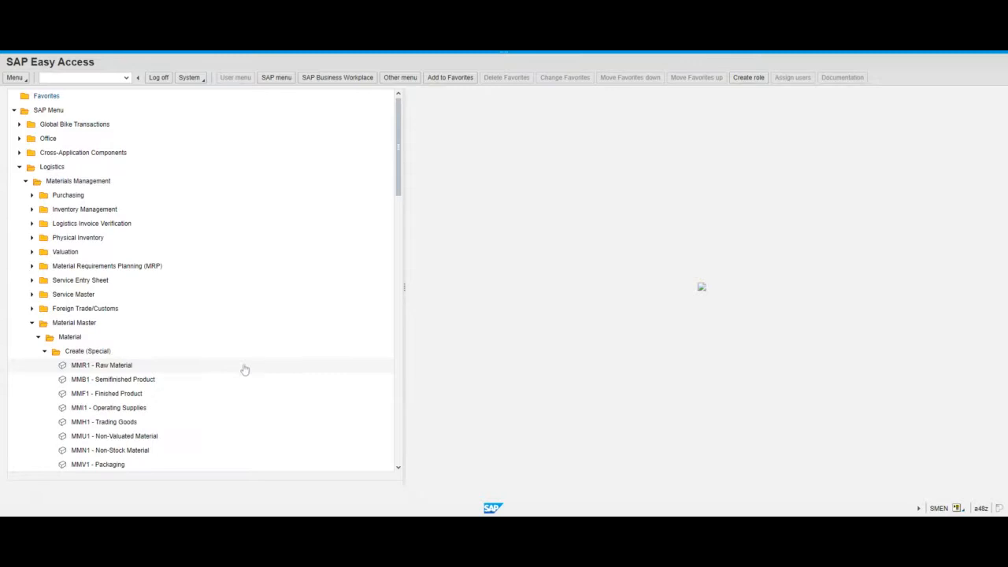
left_click(115, 399)
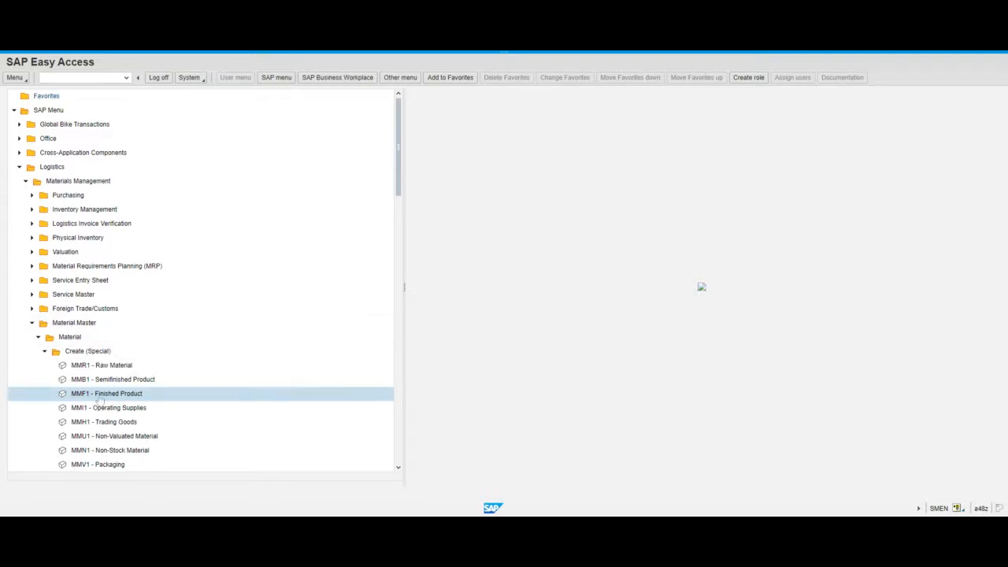
Start transaction MMF1 to create a finished product
left_click(78, 77)
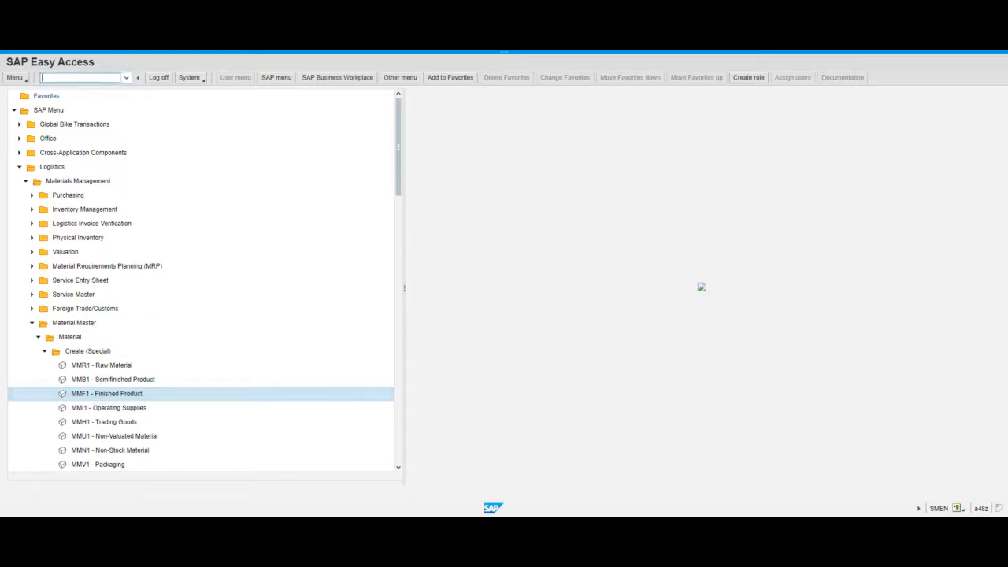
type("MMF1")
left_click_drag(63, 78, 13, 83)
key("Right")
key("Return")
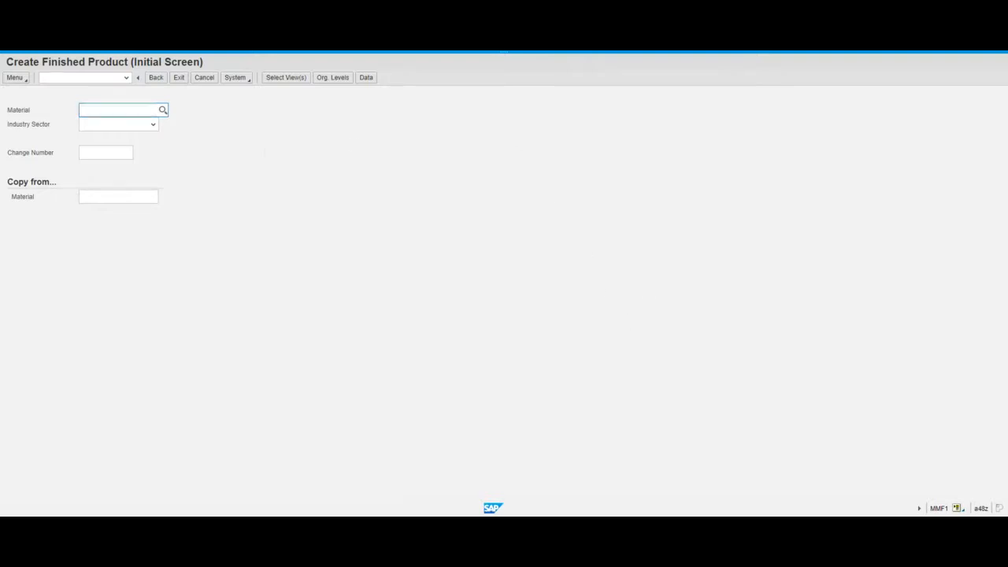
Enter DXTR1000 as the material and choose Mechanical engineering as its industry sector
type("xtr1000")
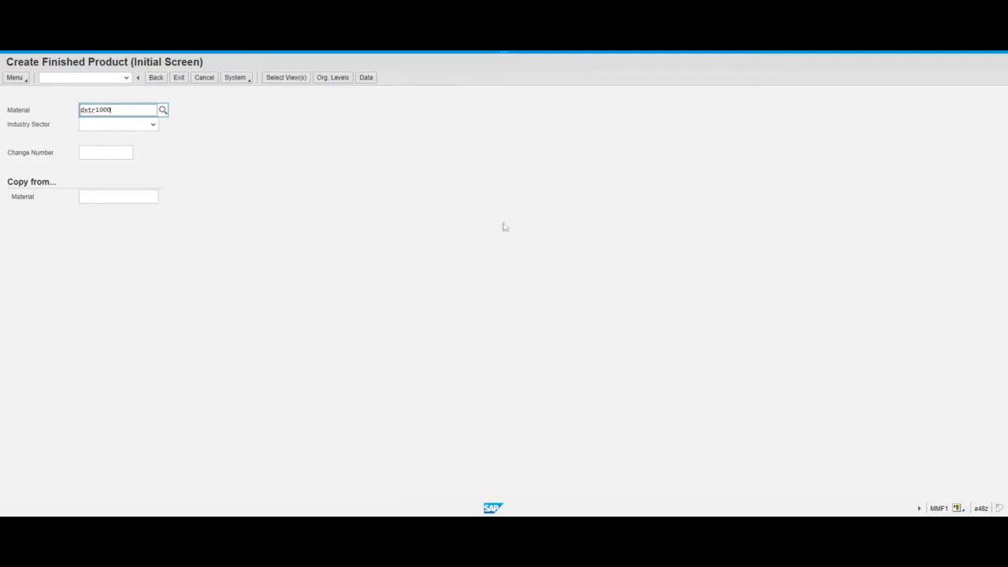
left_click(113, 148)
left_click(217, 160)
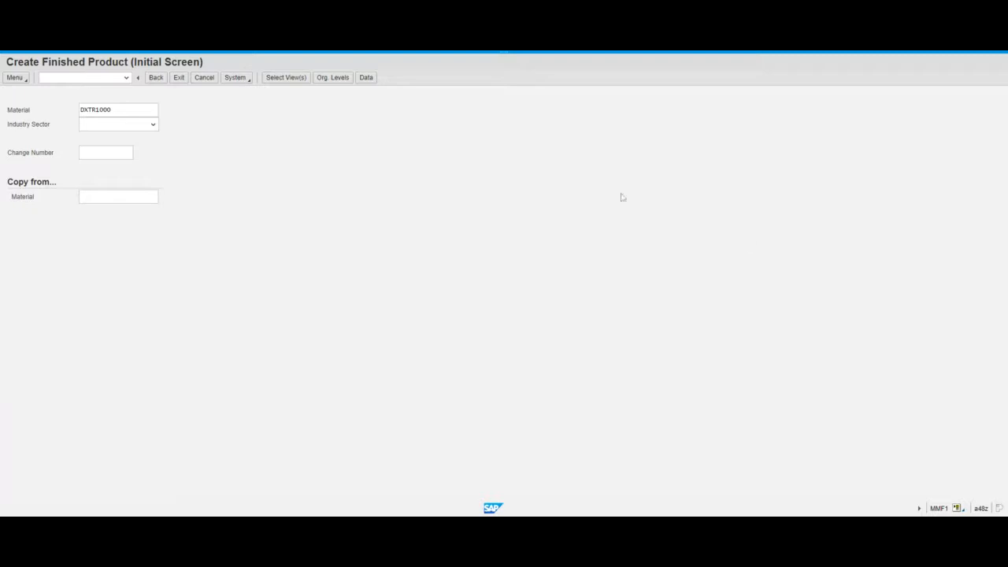
left_click(153, 124)
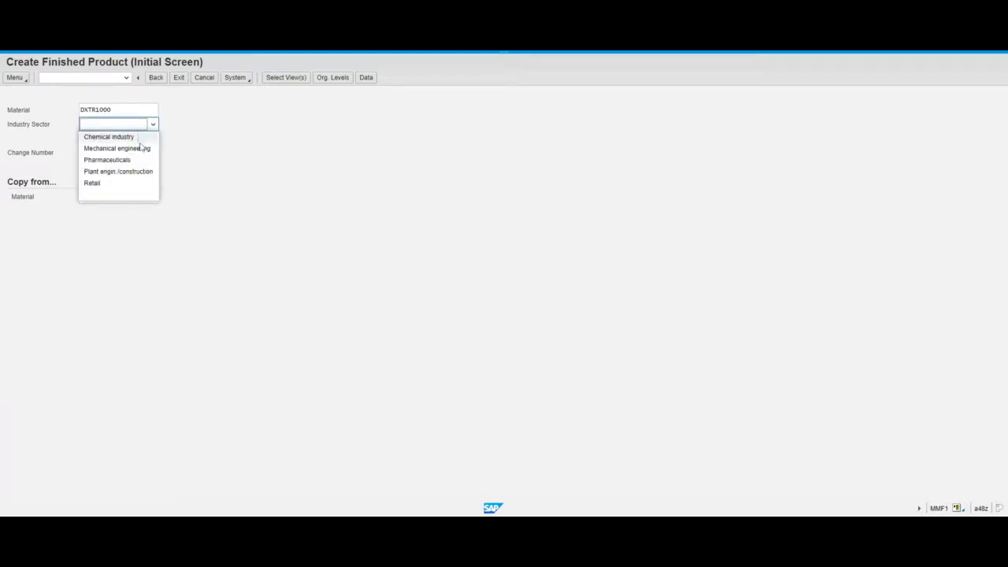
left_click(142, 149)
Set DXTR1000 as the material to copy from and proceed to the view selection
left_click(122, 196)
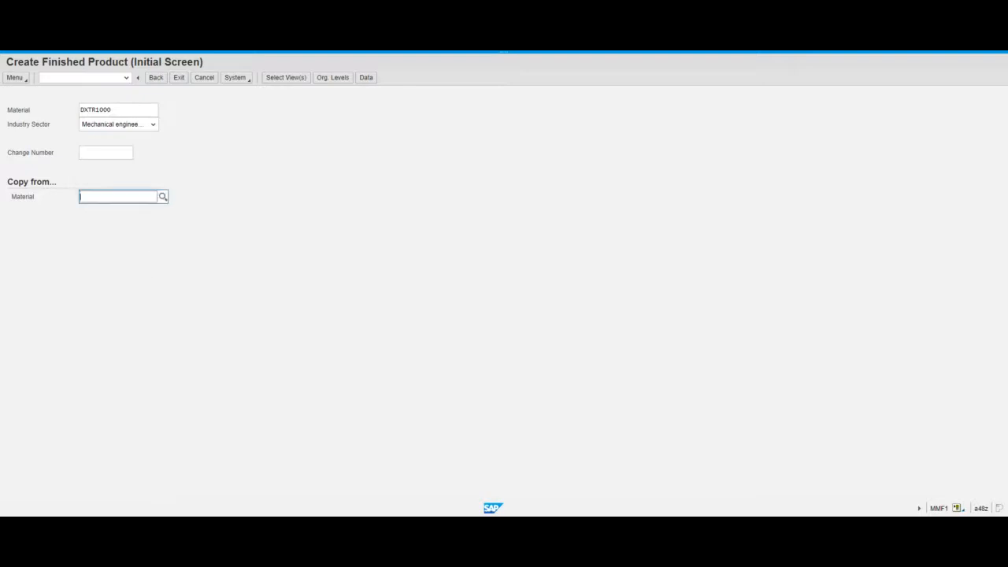
type("dxtr1")
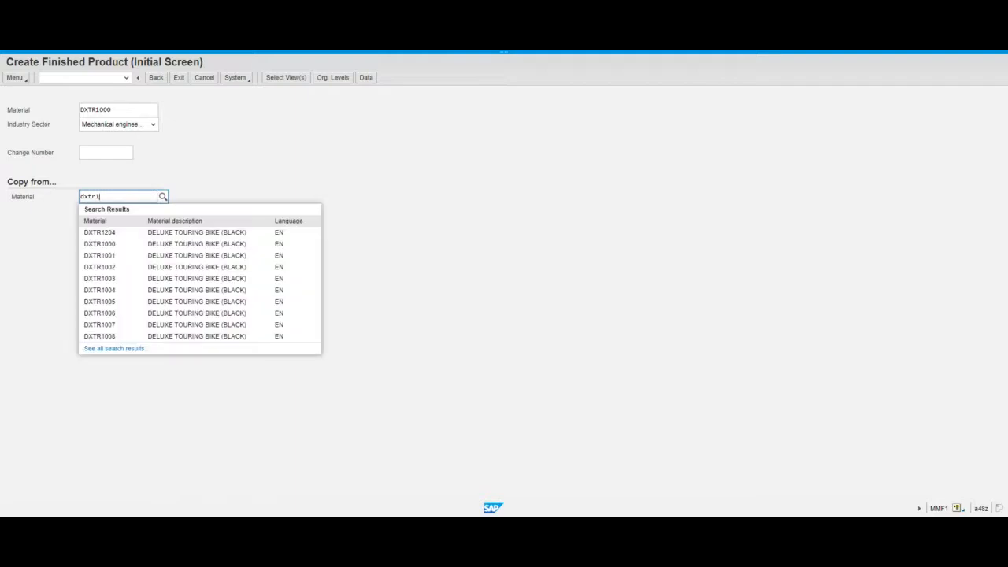
left_click(118, 240)
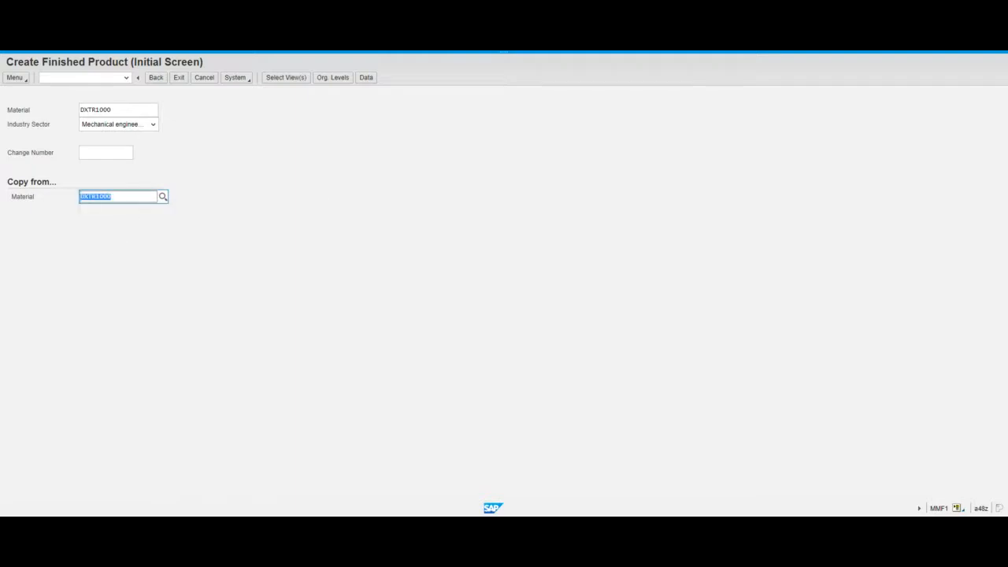
left_click(118, 197)
left_click_drag(100, 196, 107, 196)
left_click(111, 197)
key("Return")
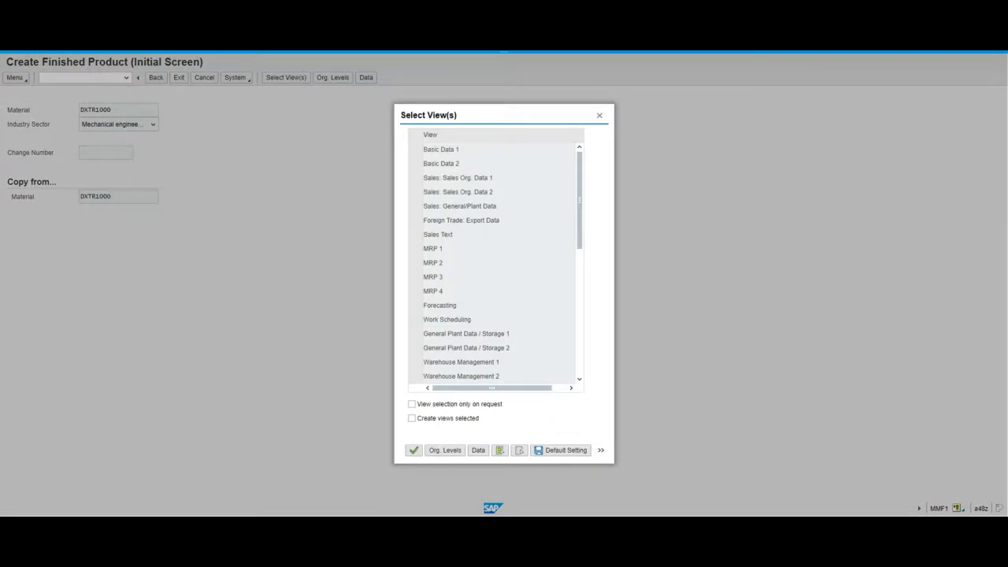
Select the Basic Data 1 and 2, Accounting 1 and 2, and Costing 1 and 2 views, enable Create views selected, and confirm
left_click(416, 150)
left_click(415, 164)
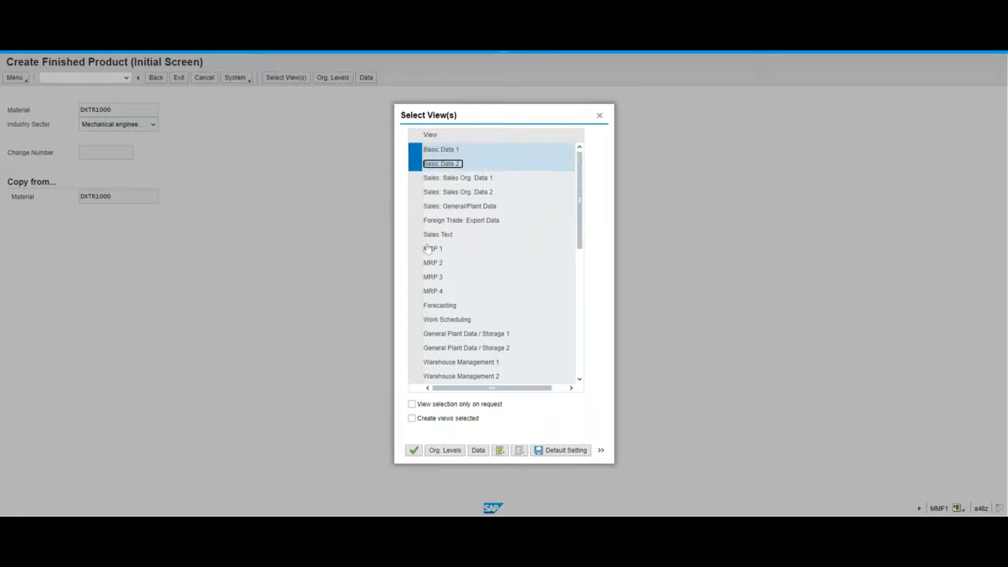
left_click(580, 381)
left_click(580, 381)
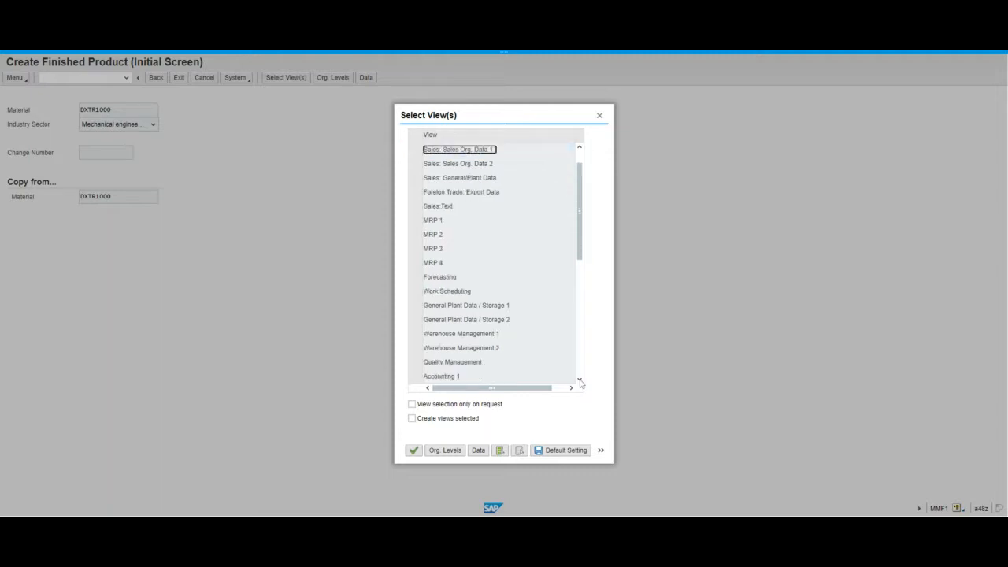
left_click(580, 382)
left_click(580, 381)
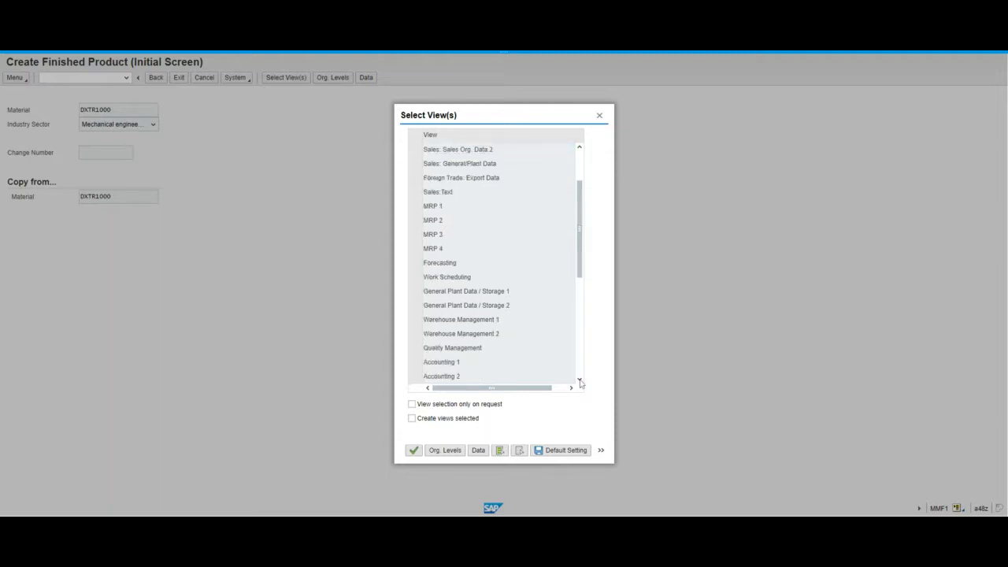
left_click(580, 381)
left_click(579, 381)
left_click(580, 381)
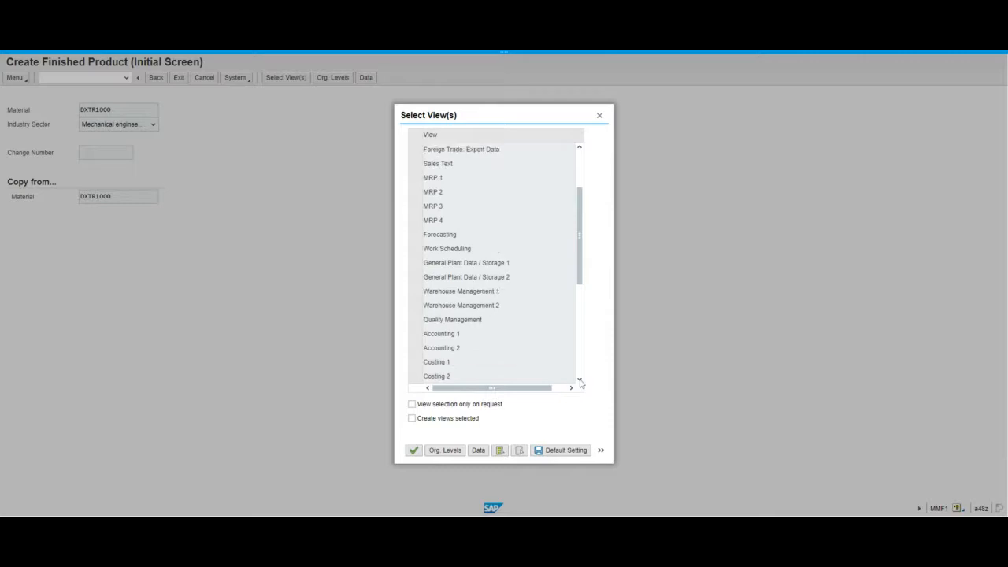
left_click(580, 381)
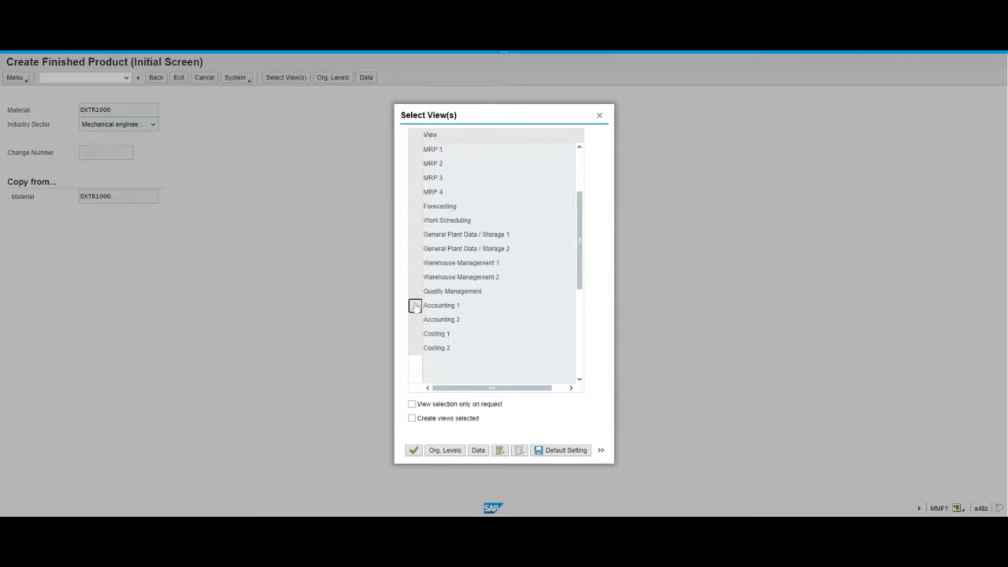
left_click(415, 305)
left_click(416, 320)
left_click(415, 334)
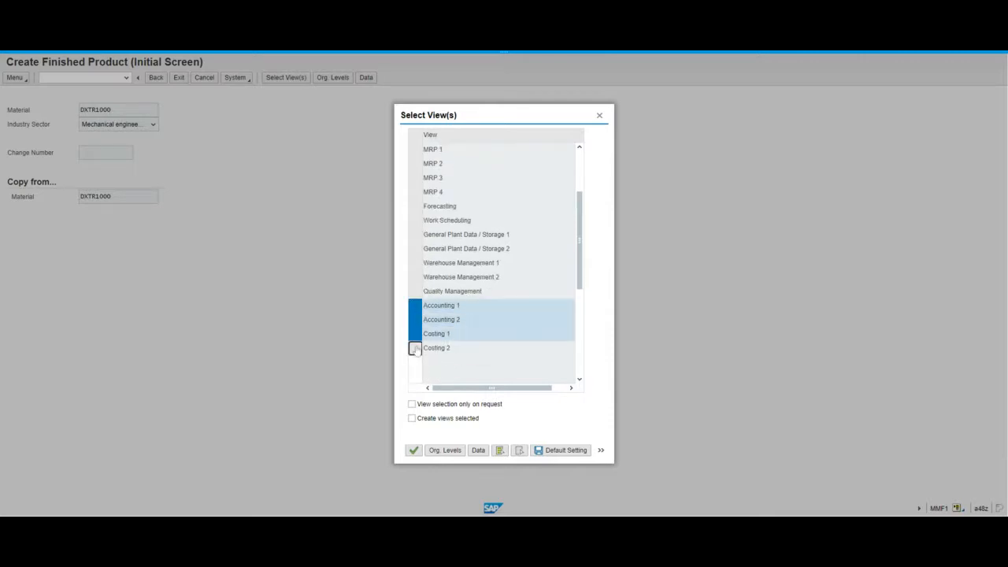
left_click(416, 348)
left_click(420, 420)
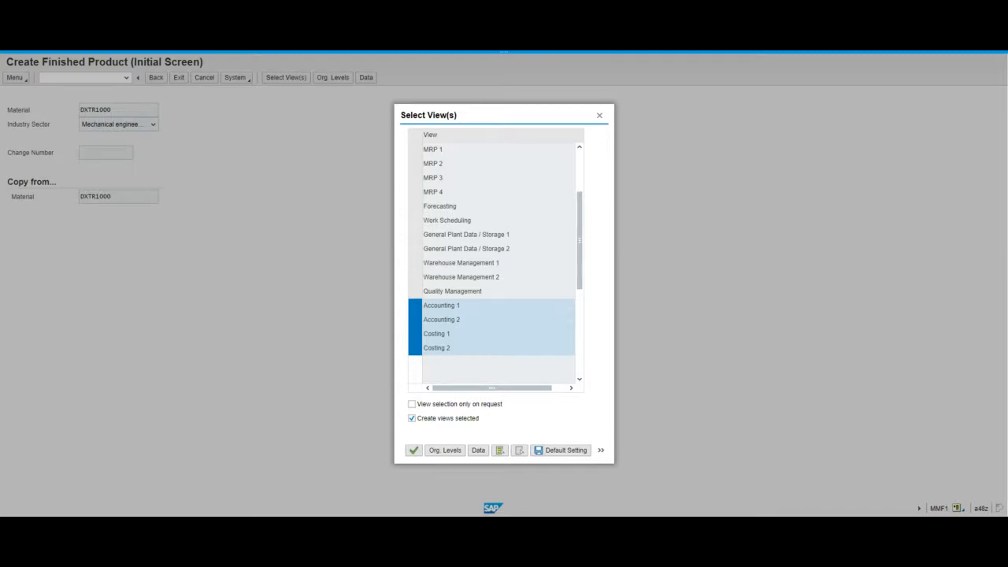
left_click(414, 451)
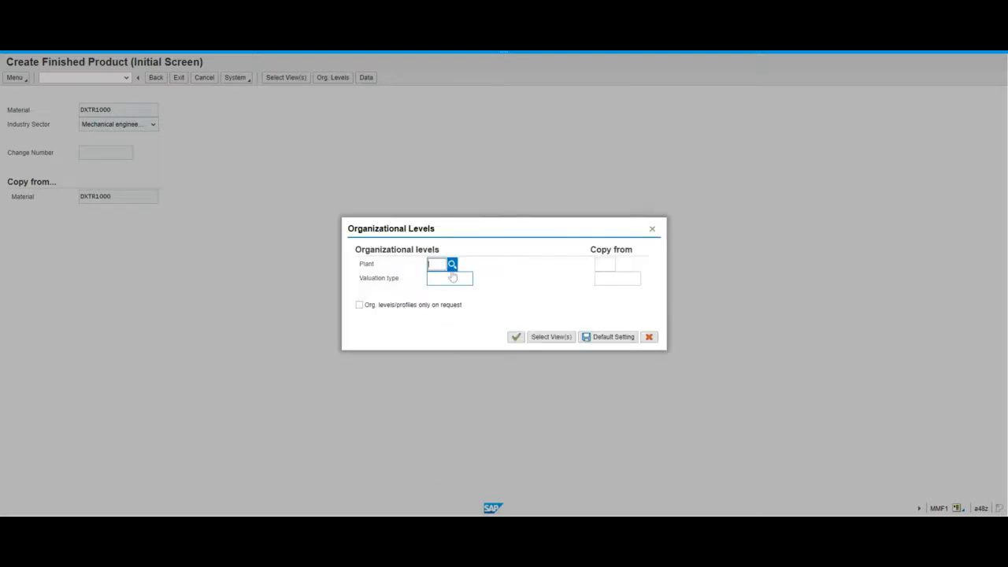
Try to create DXTR1000 with DL00 as both plant and copy-from plant, and cancel the organizational levels
type("d")
left_click(446, 312)
left_click(604, 265)
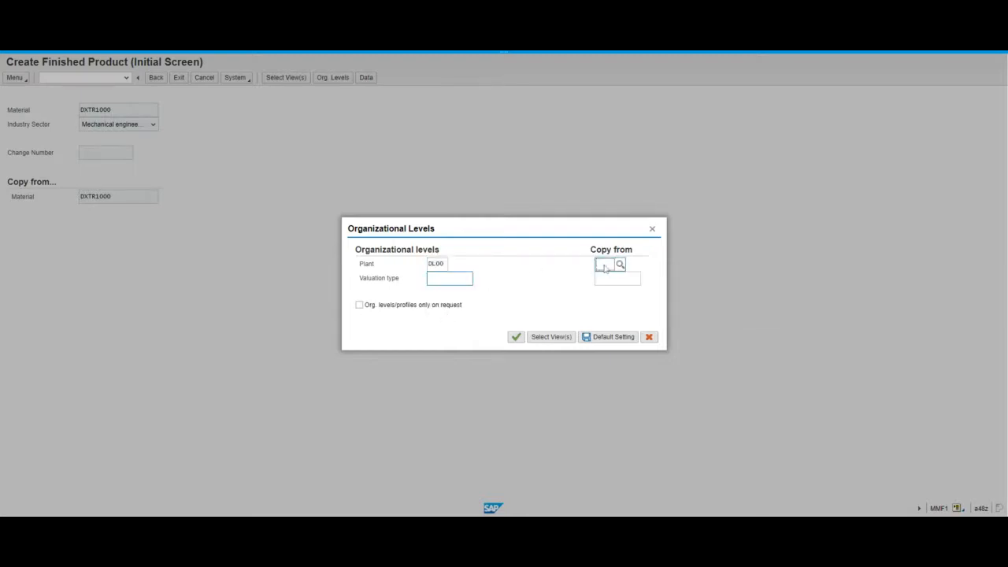
type("HI")
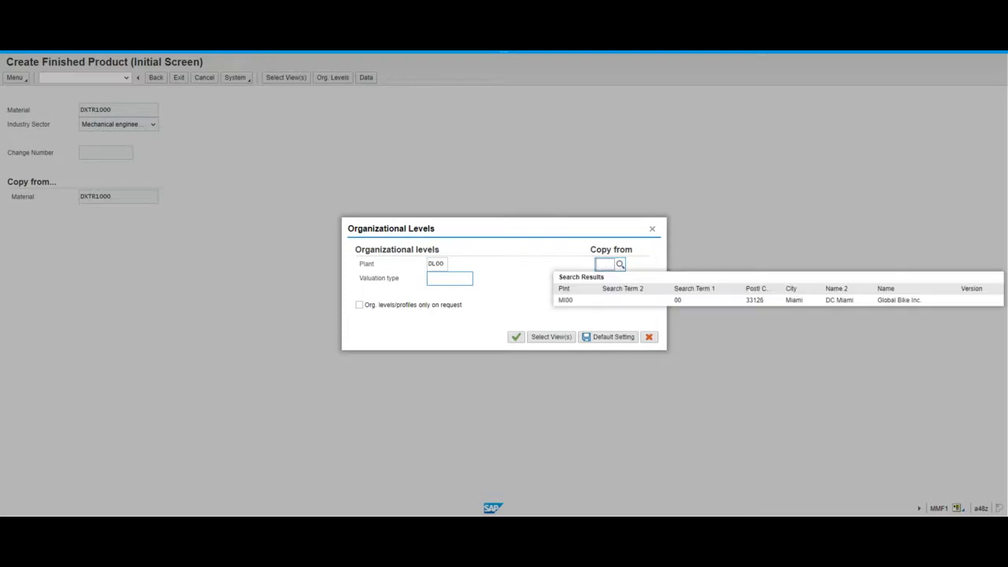
type("d")
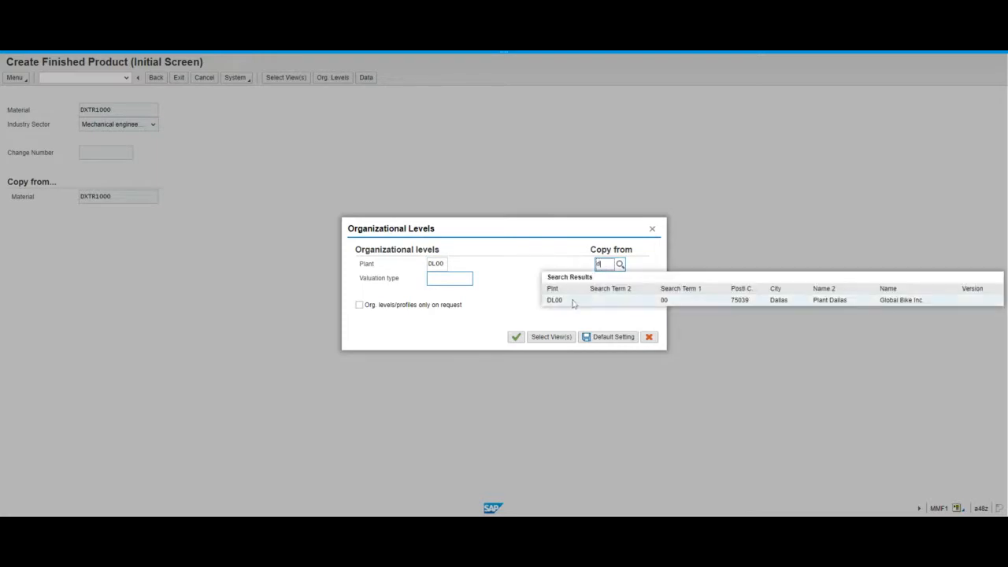
left_click(573, 301)
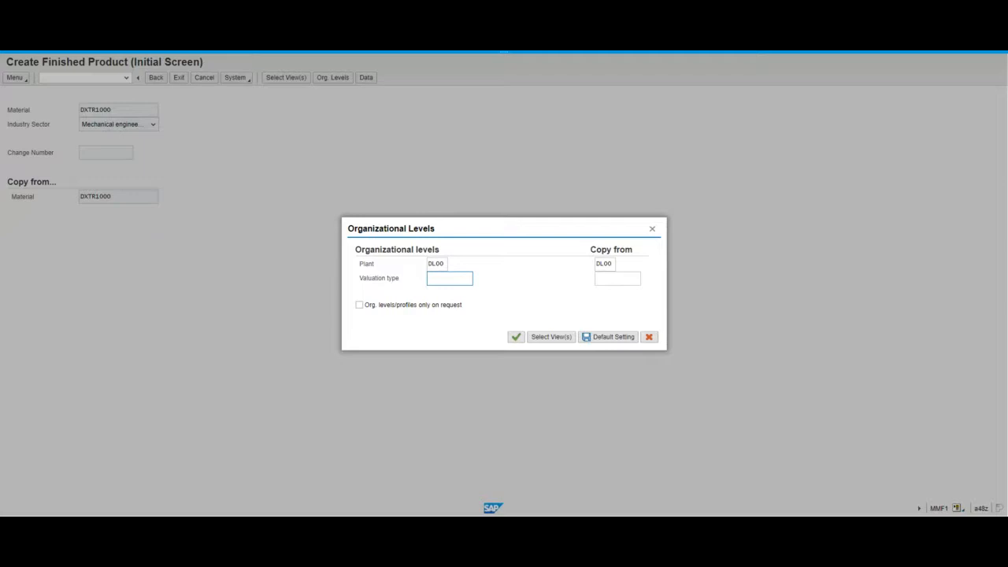
left_click(516, 337)
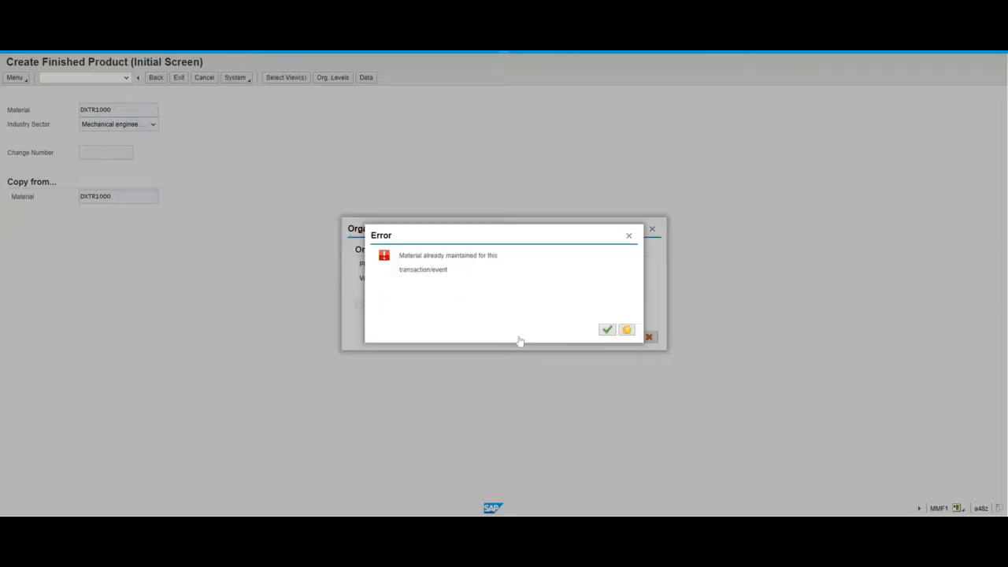
left_click(607, 331)
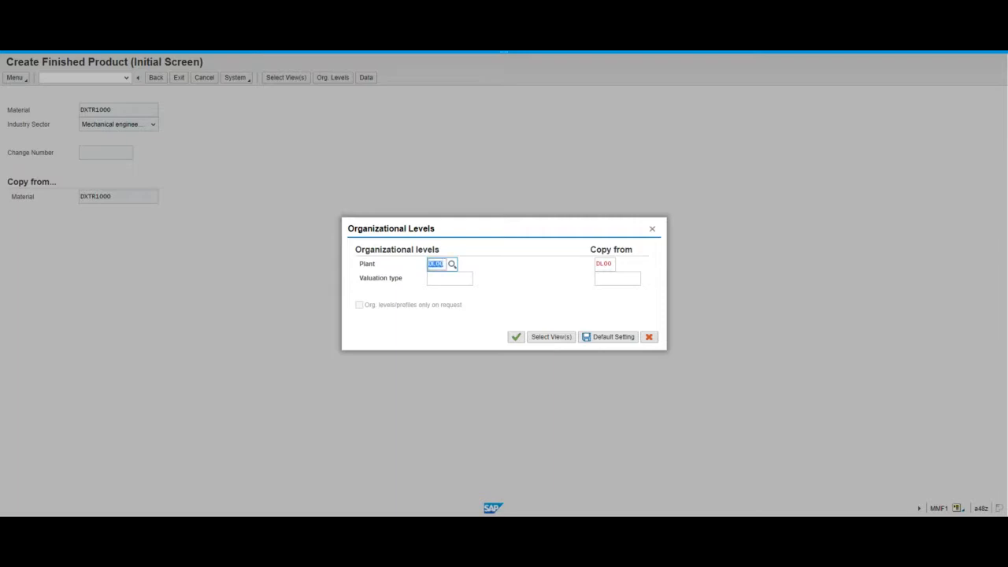
left_click(651, 337)
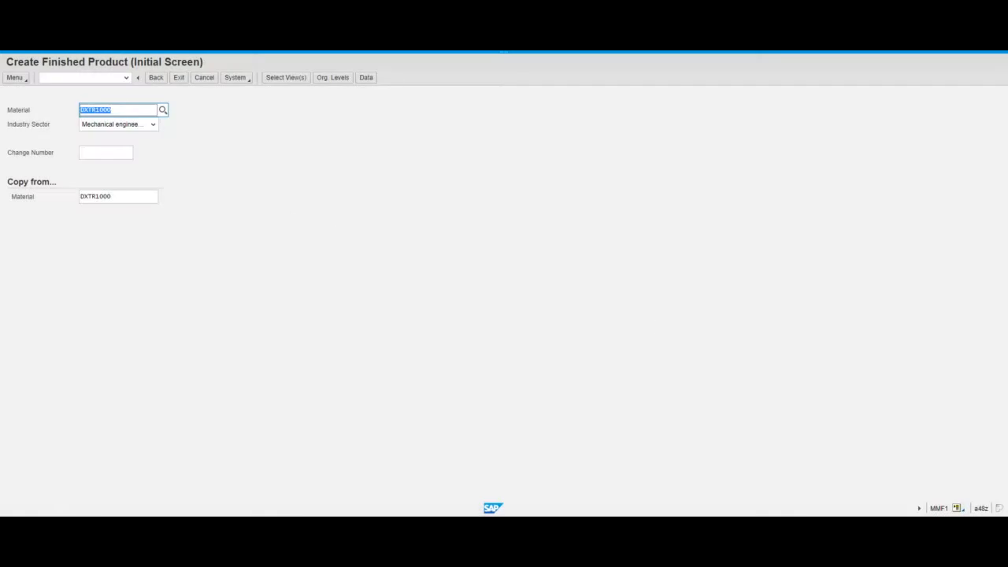
Change the new material number to DXTR4000, keeping DXTR1000 as the copy source, and proceed to the view selection
left_click(100, 110)
key("Tab")
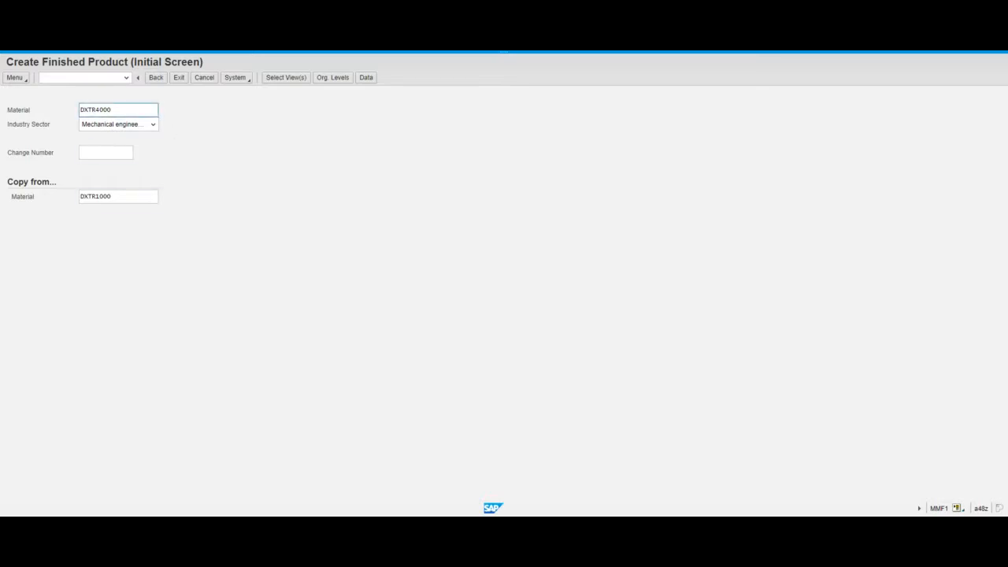
left_click(116, 111)
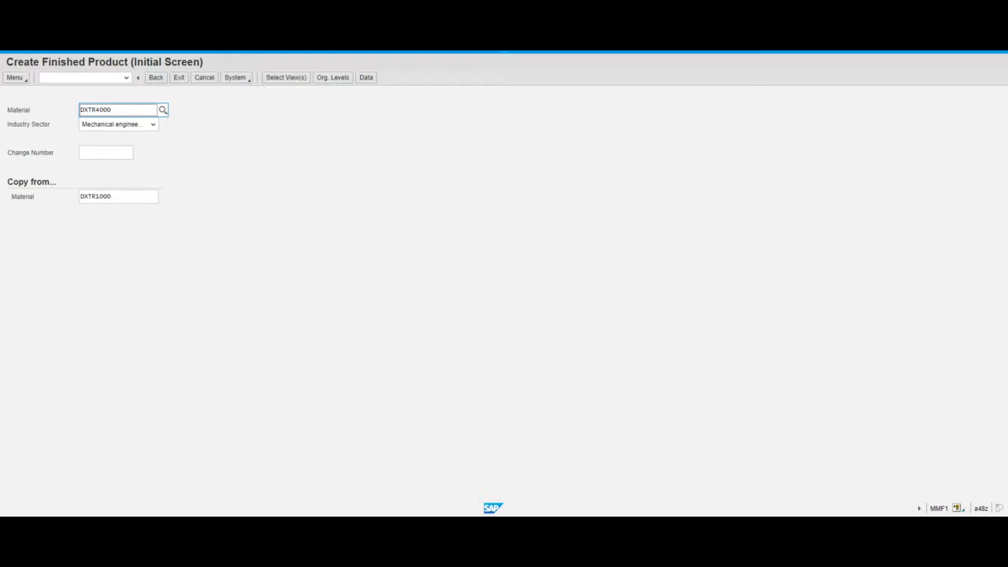
key("Return")
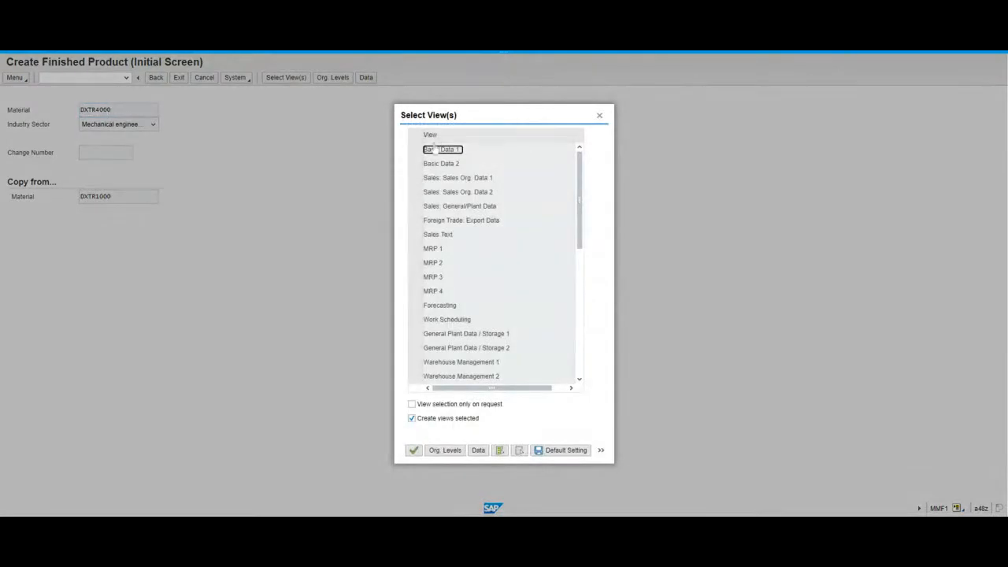
Select the Basic Data 1 and 2, Accounting 1 and 2, and Costing 1 and 2 views for DXTR4000 and confirm
left_click(415, 149)
left_click(415, 163)
left_click(580, 362)
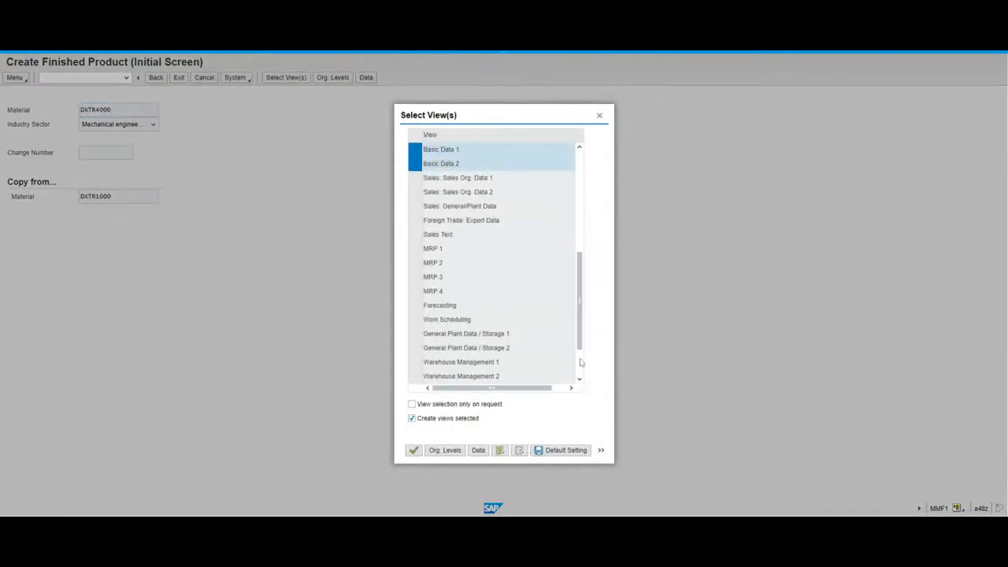
left_click(582, 369)
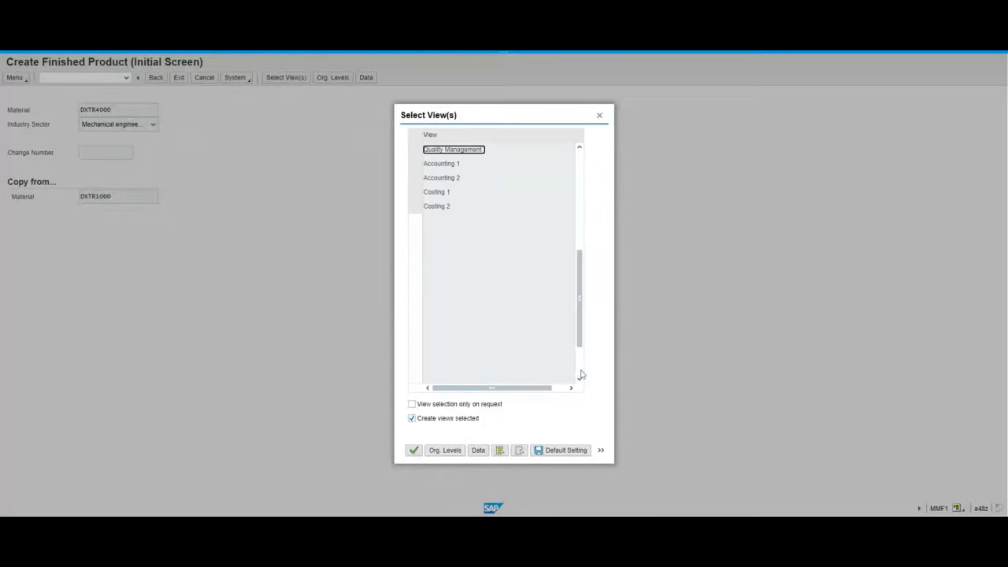
left_click(415, 163)
left_click(415, 177)
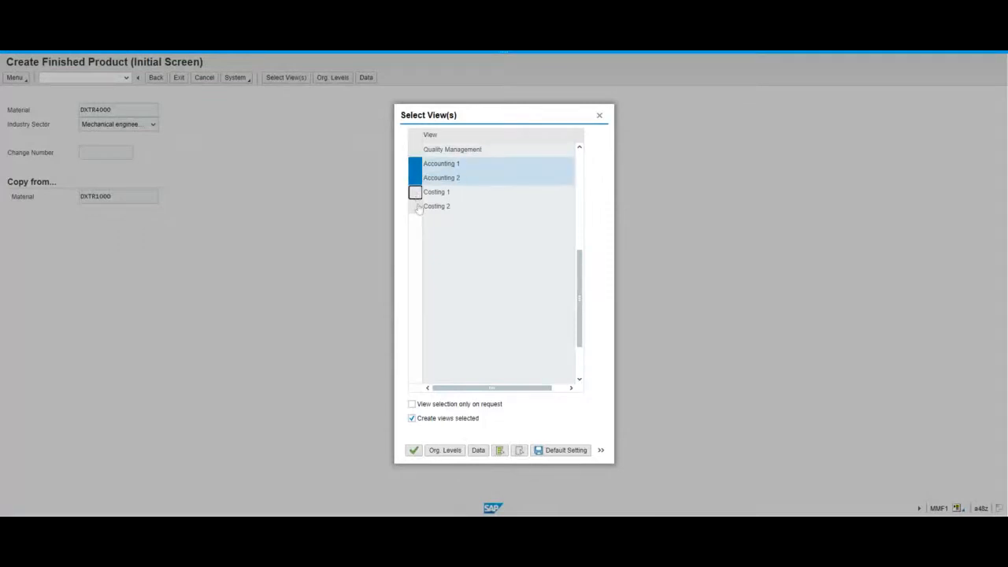
left_click(415, 192)
left_click(416, 206)
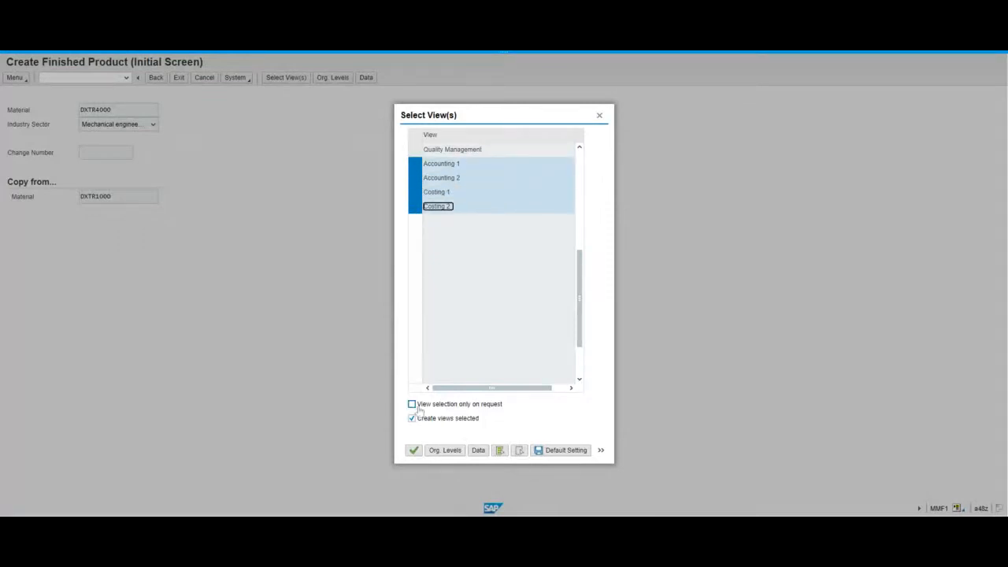
left_click(415, 452)
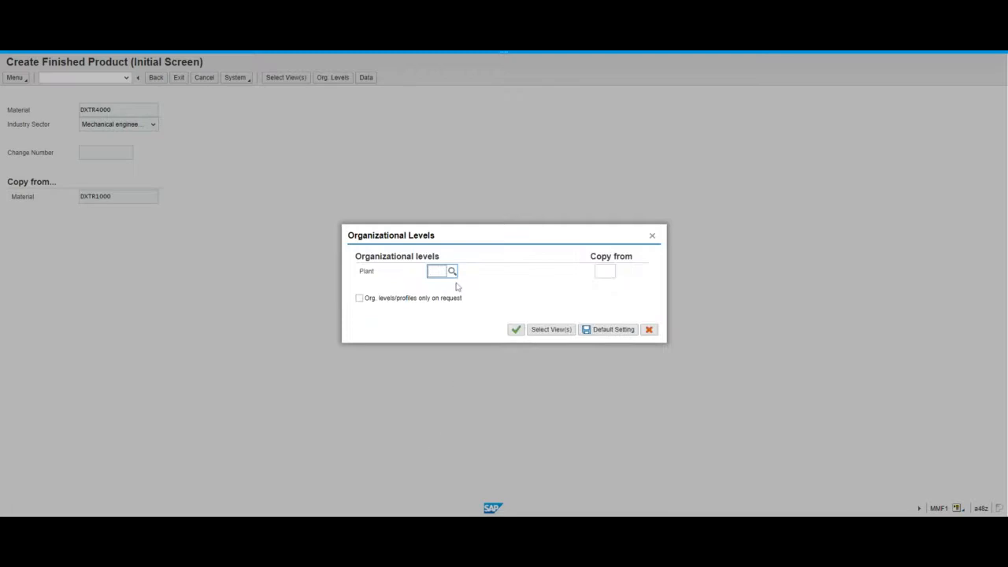
Set DL00 as both the plant and the copy-from plant in the organizational levels for DXTR4000
type("d")
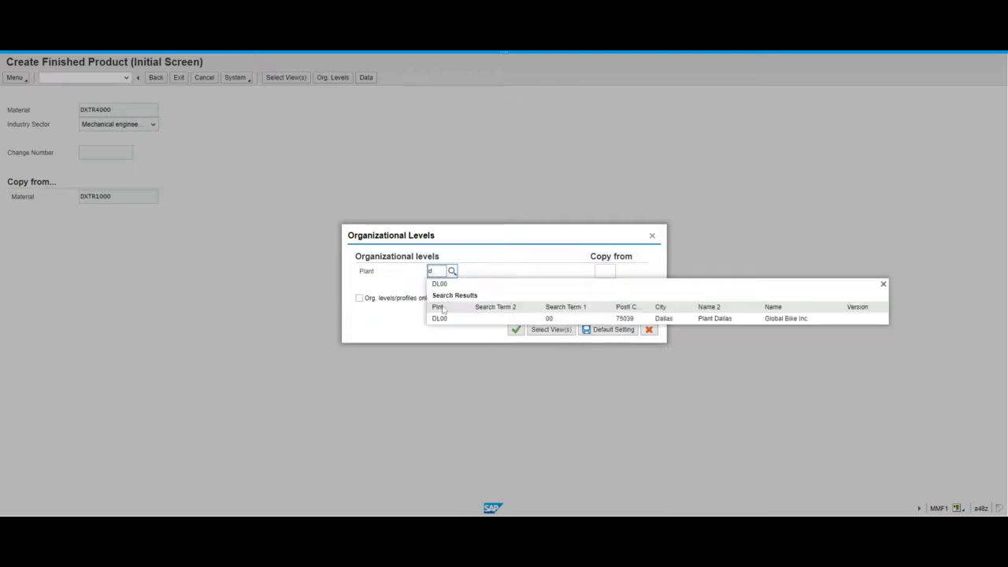
left_click(442, 317)
left_click(605, 272)
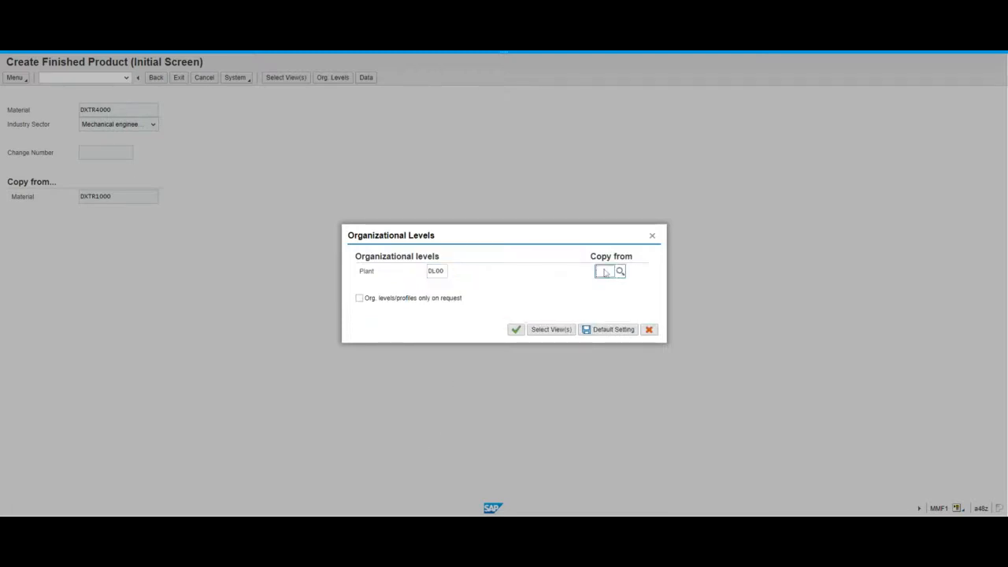
type("d")
left_click(566, 318)
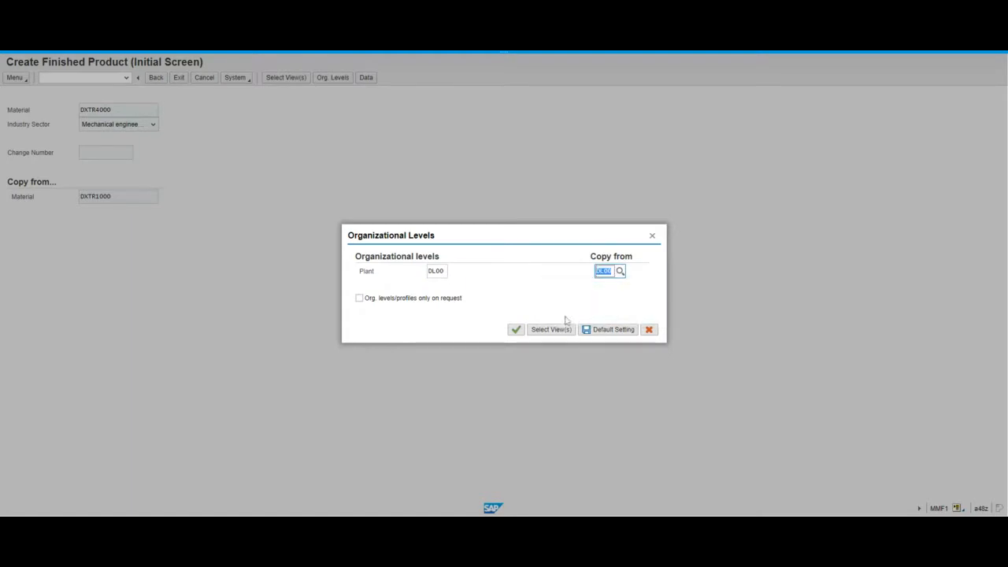
Confirm the organizational levels, set the color in DXTR4000's material description to White, and save the material
left_click(516, 333)
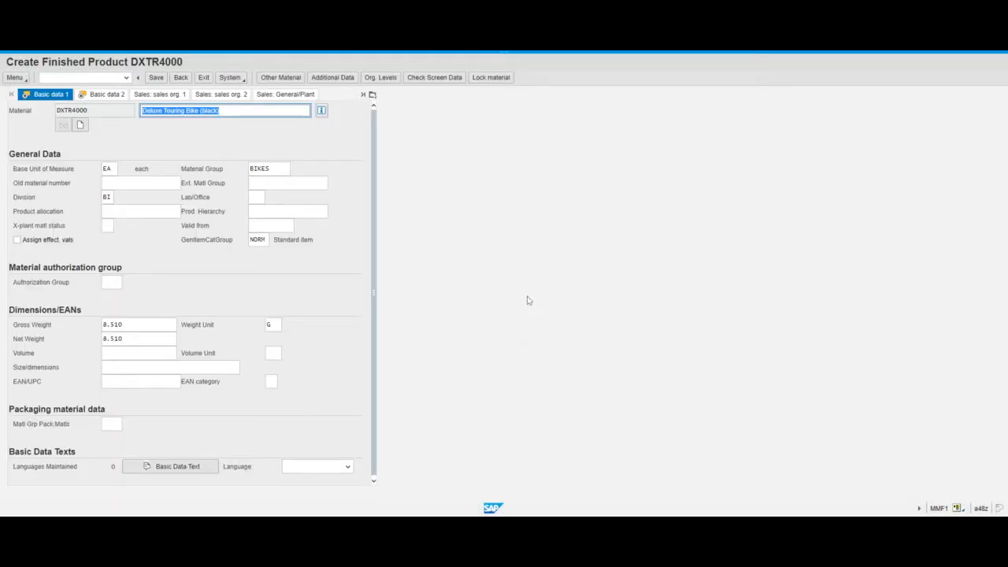
left_click(203, 110)
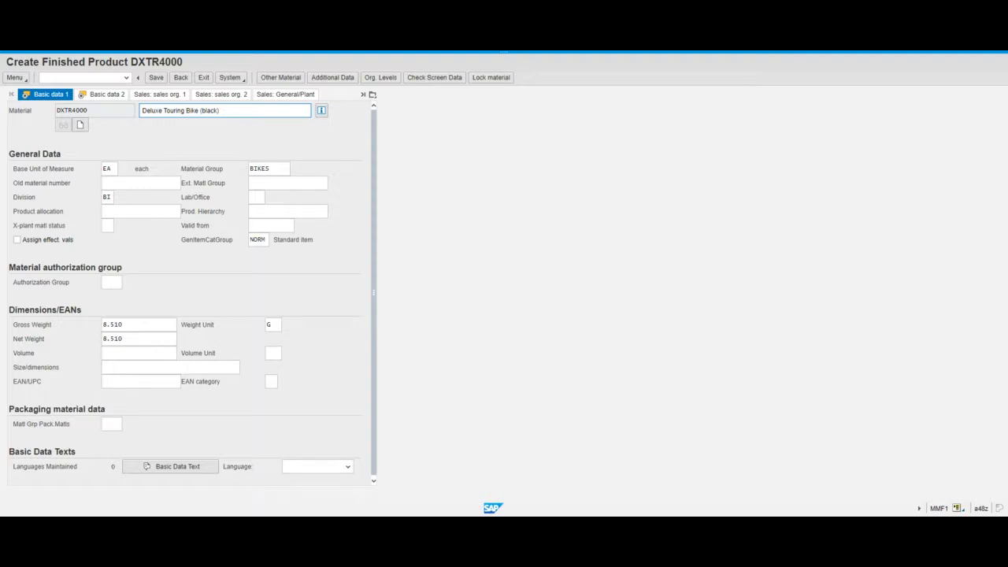
double_click(211, 111)
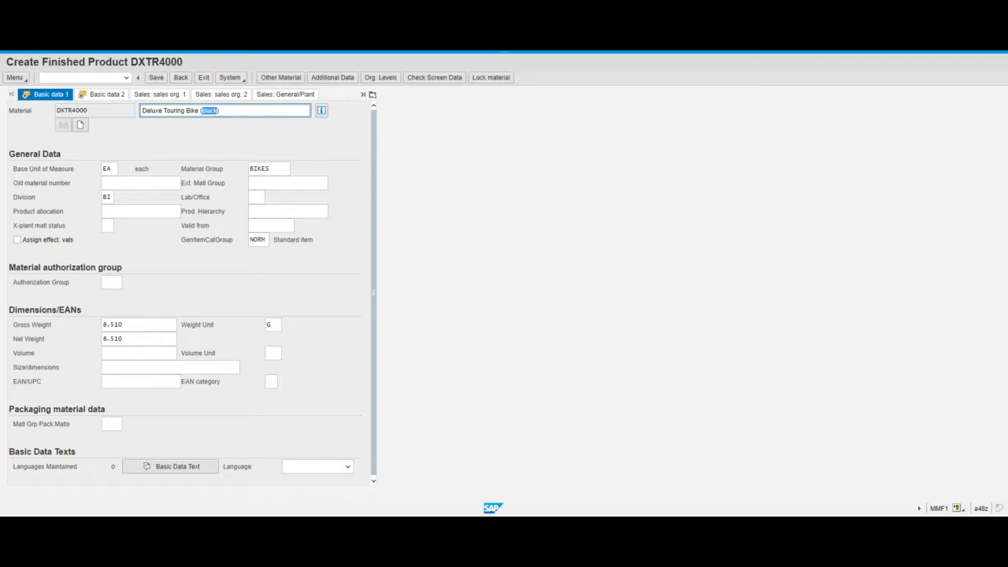
type("White")
type("Munic")
left_click(249, 136)
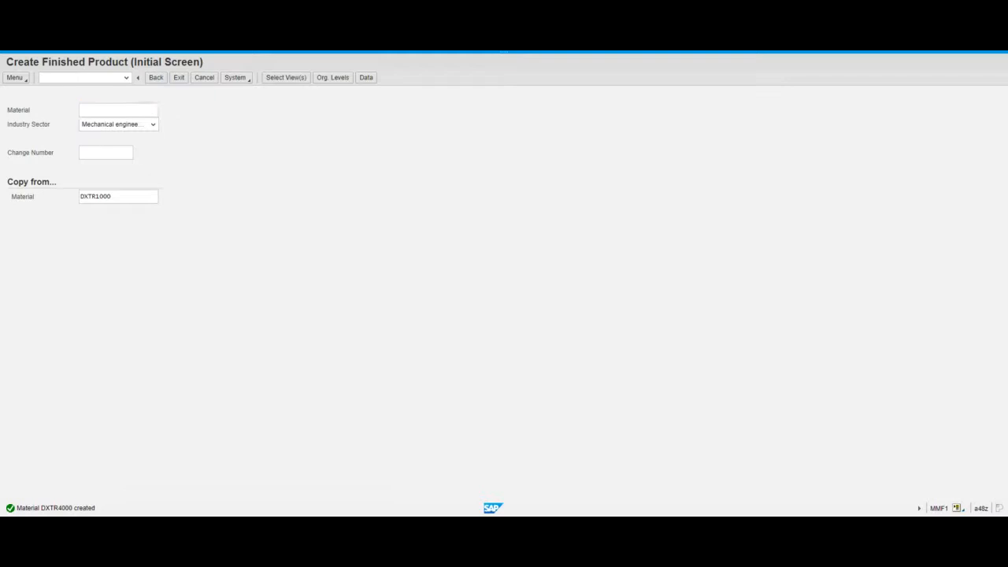
View and close the details of the material creation message, and return to the SAP Easy Access screen
double_click(56, 509)
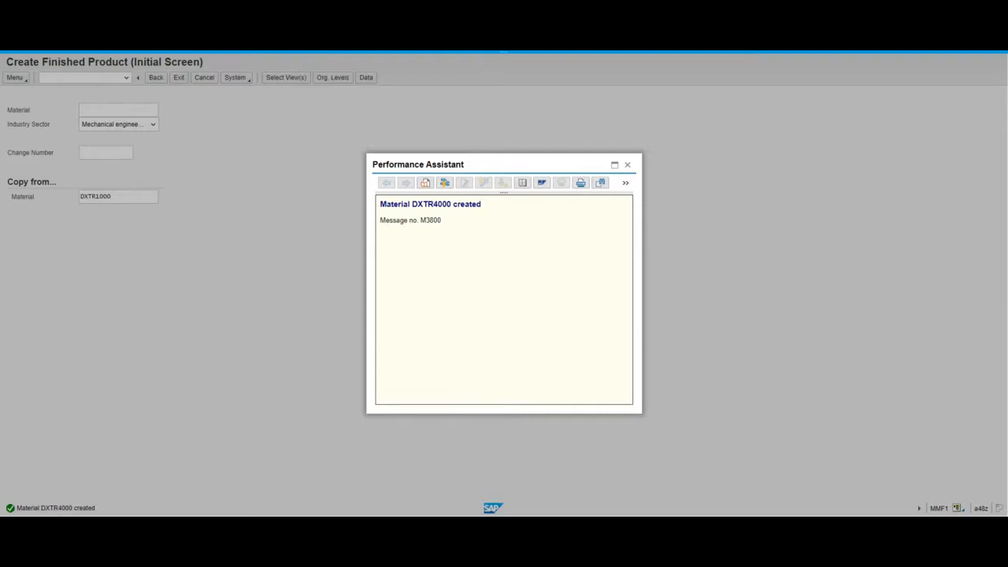
left_click(628, 165)
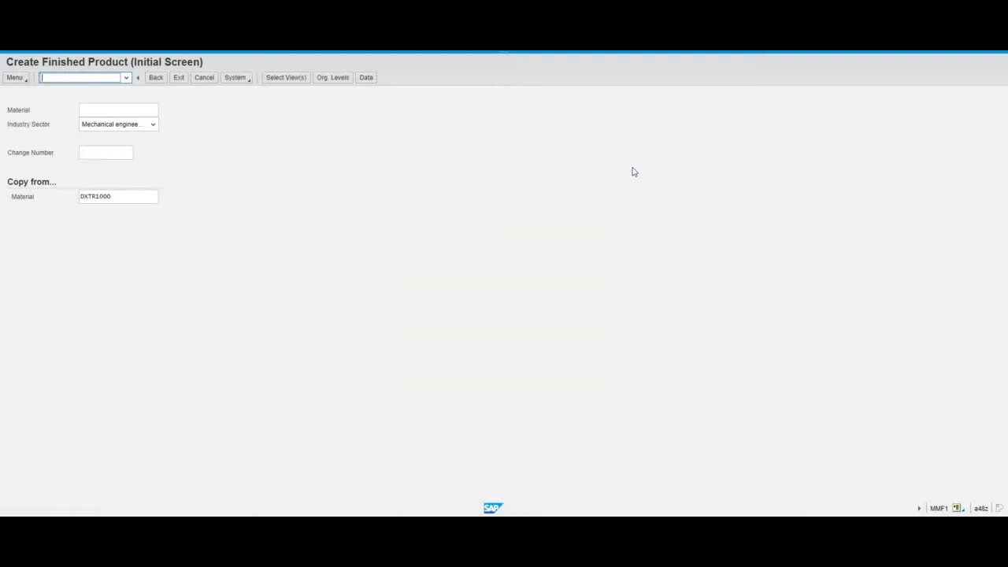
left_click(156, 80)
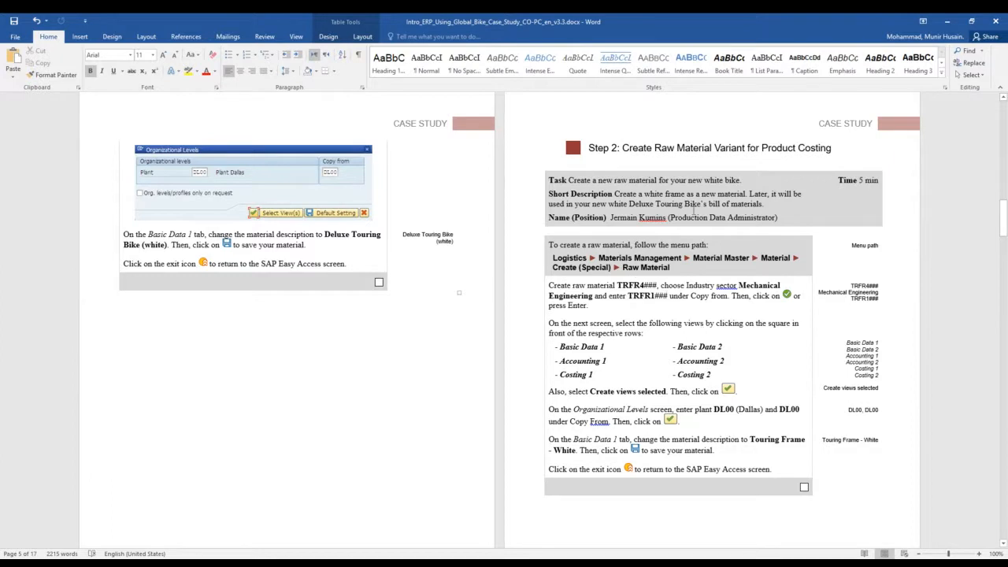
In the Word case study, highlight "white frame" in Step 2's short description in yellow and make it bold
left_click_drag(645, 194, 687, 194)
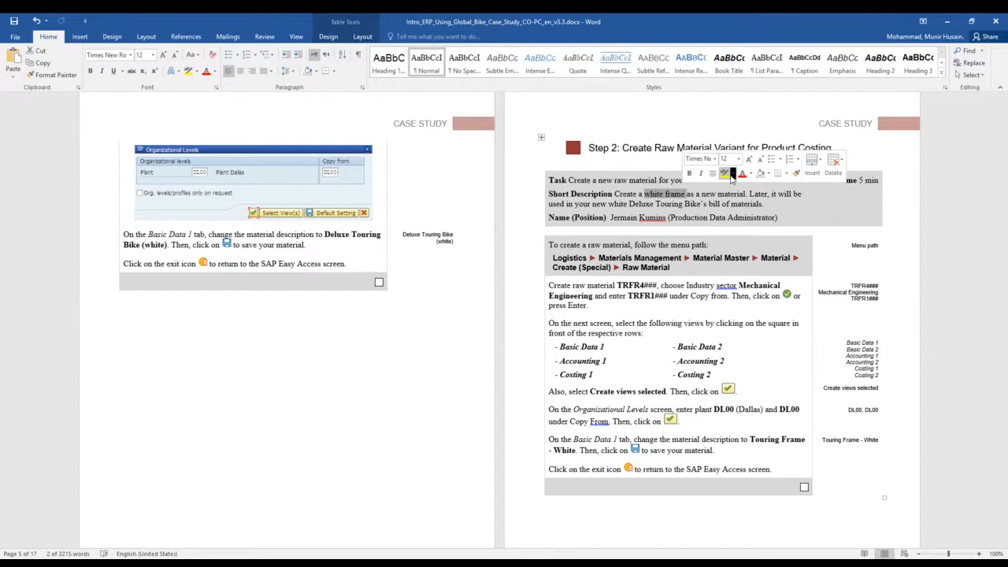
left_click(725, 173)
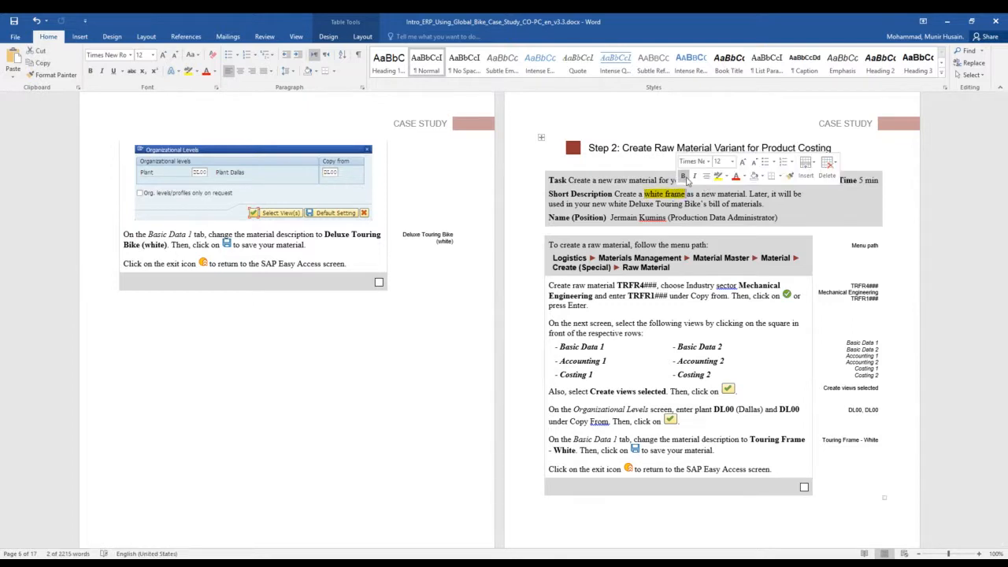
key("ctrl+b")
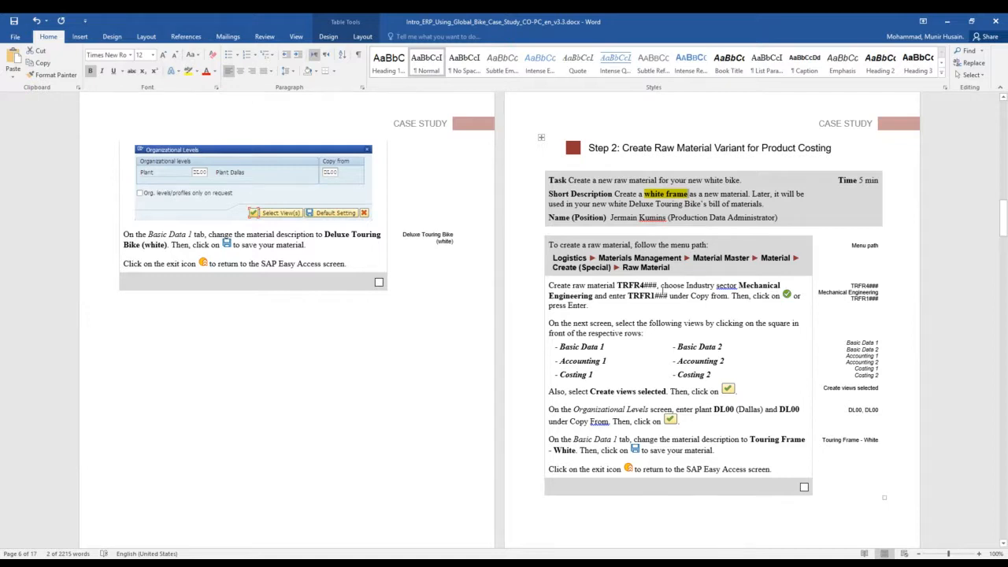
left_click(665, 203)
left_click_drag(644, 194, 687, 192)
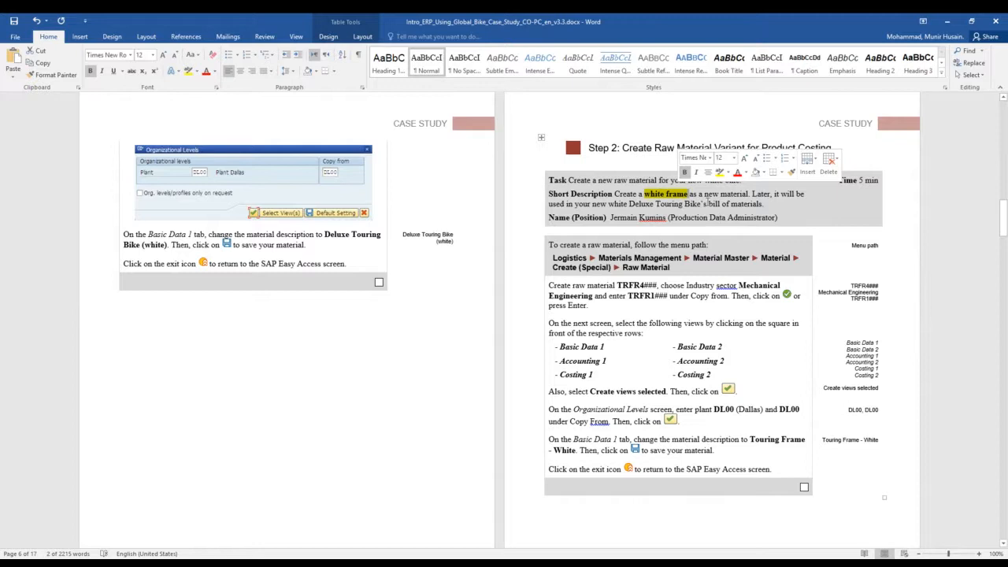
Highlight "Bike's bill of materials" in yellow in Step 2's short description
left_click_drag(707, 203, 742, 204)
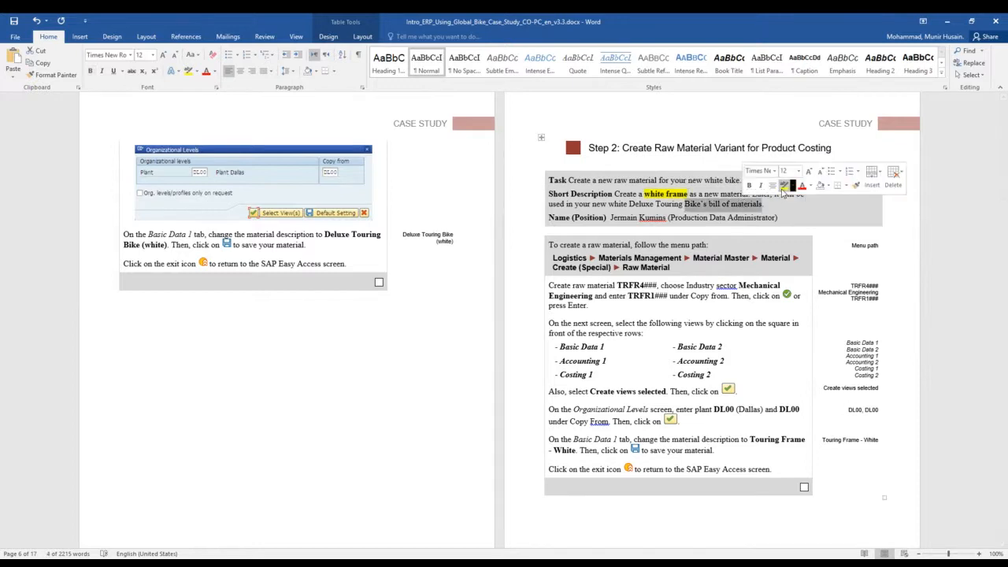
left_click(784, 185)
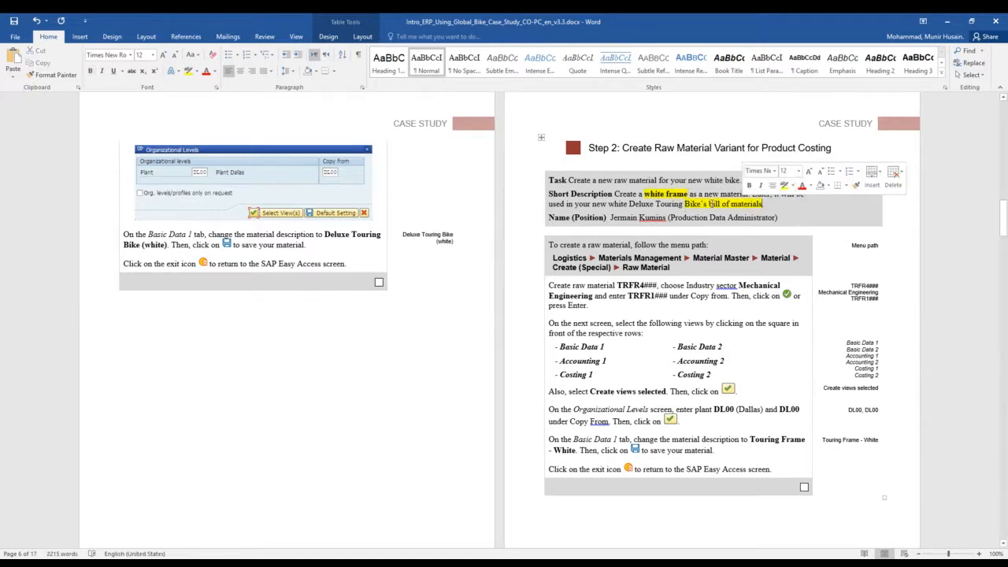
left_click_drag(709, 204, 759, 205)
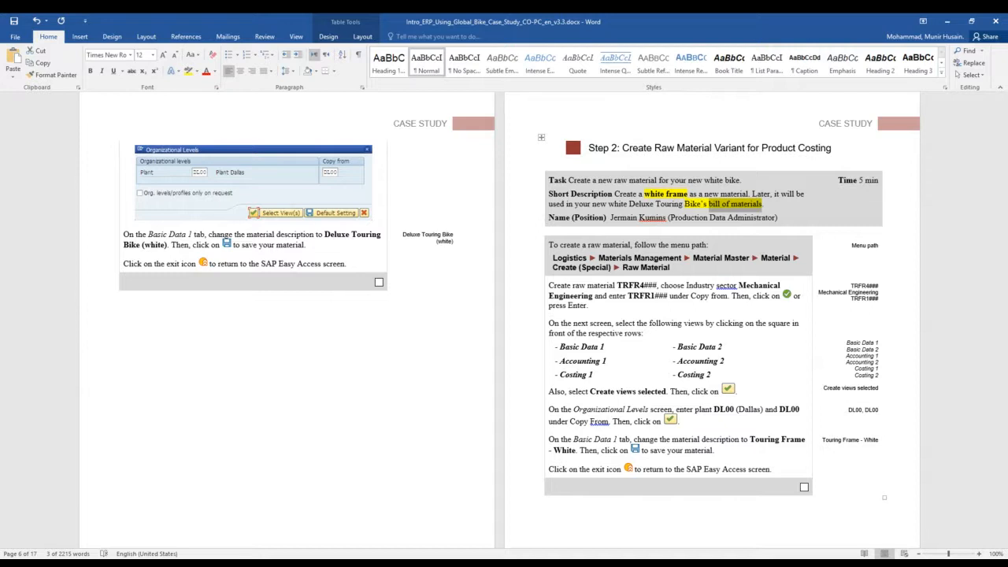
Add the transaction code "(MMR1)" after Raw Material in Step 2's menu path
key("alt+Tab")
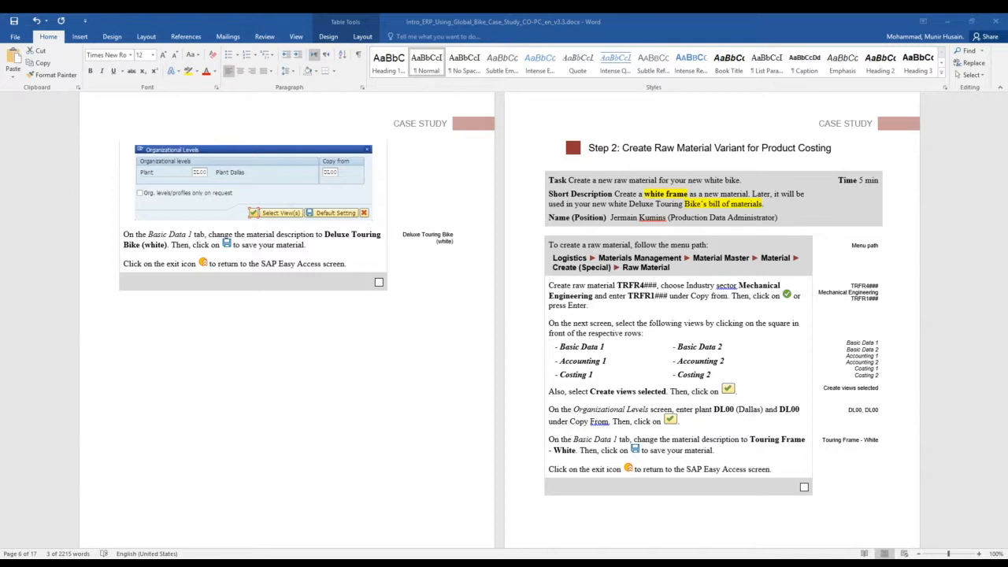
key("alt+Tab")
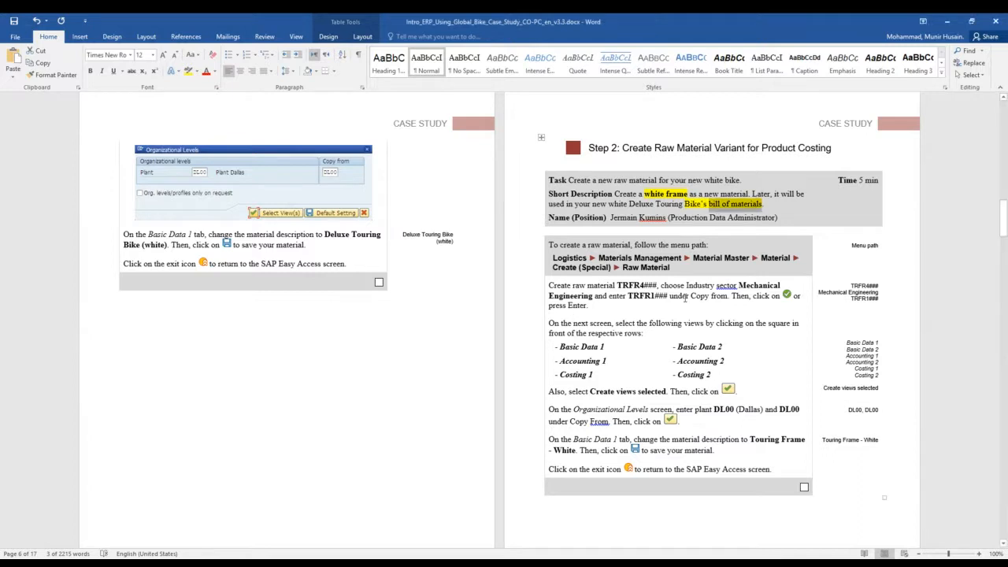
left_click(674, 270)
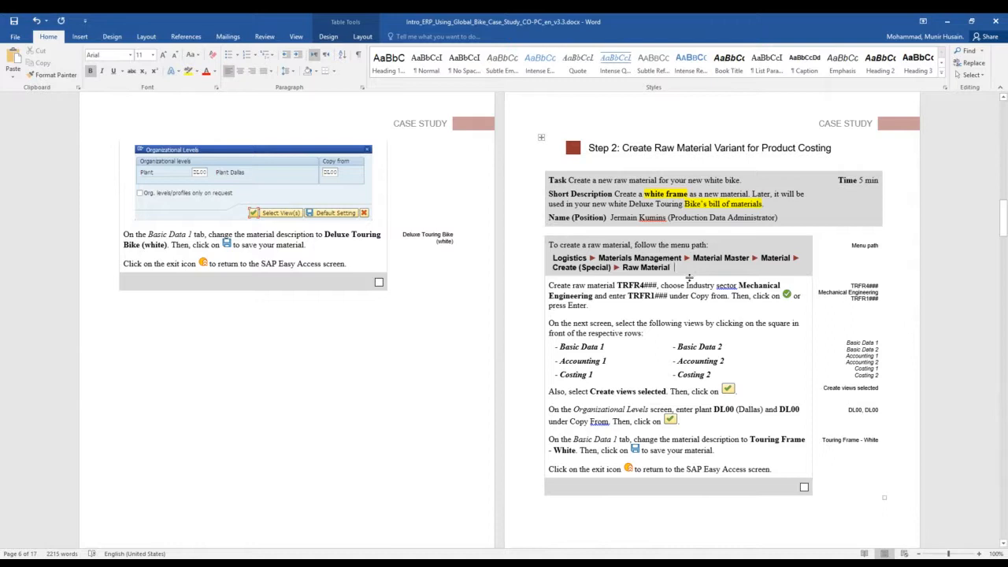
type("MMR1")
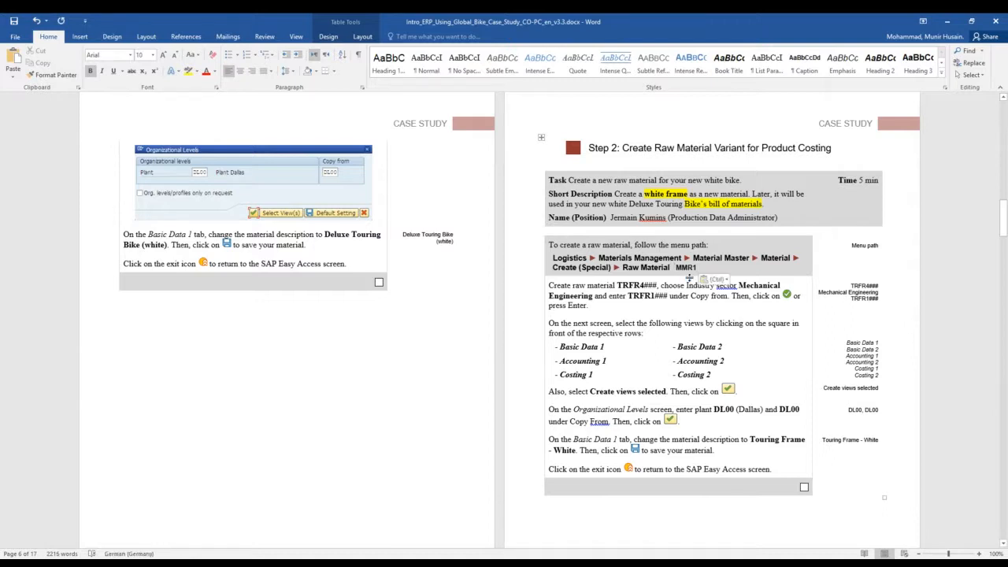
type(")")
left_click(676, 271)
type("(")
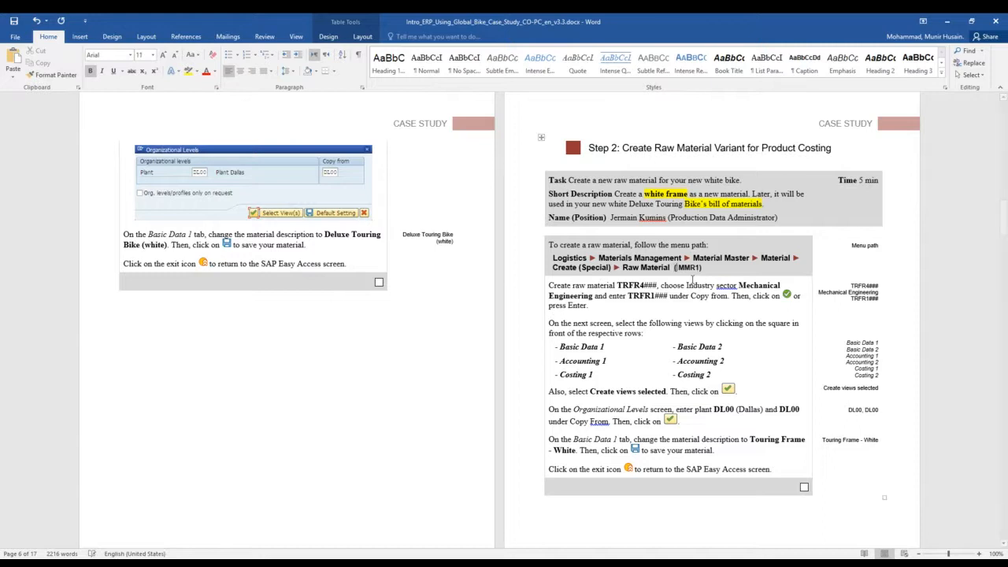
key("BackSpace")
scroll(705, 331, "up", 2)
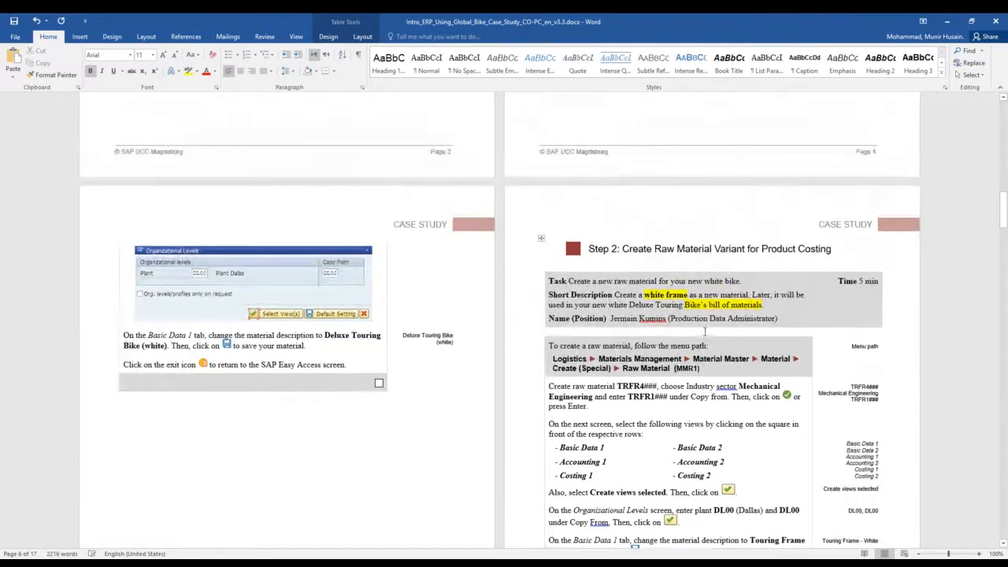
scroll(705, 332, "down", 1)
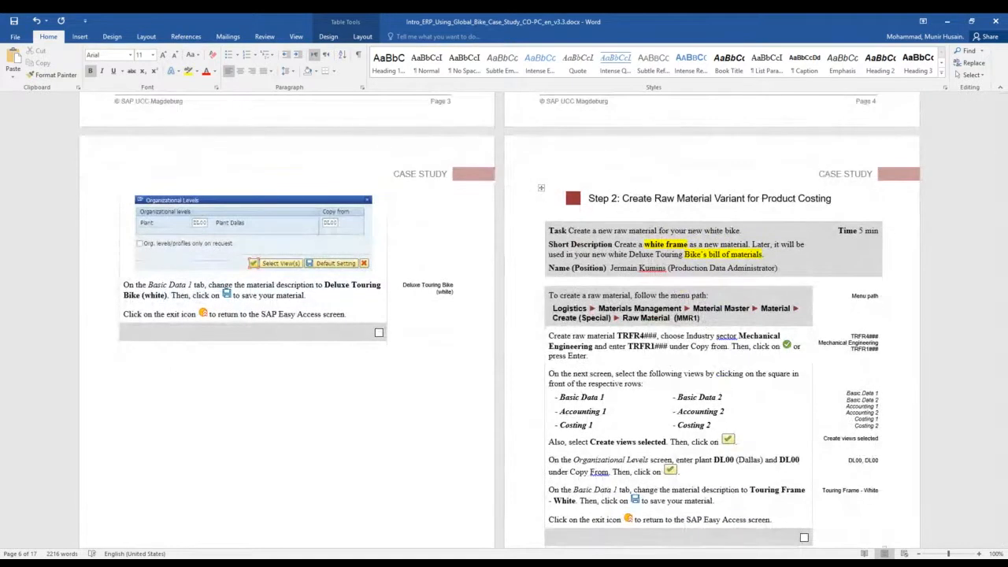
Switch to SAP and start transaction MMR1 for creating a raw material
key("alt+Tab")
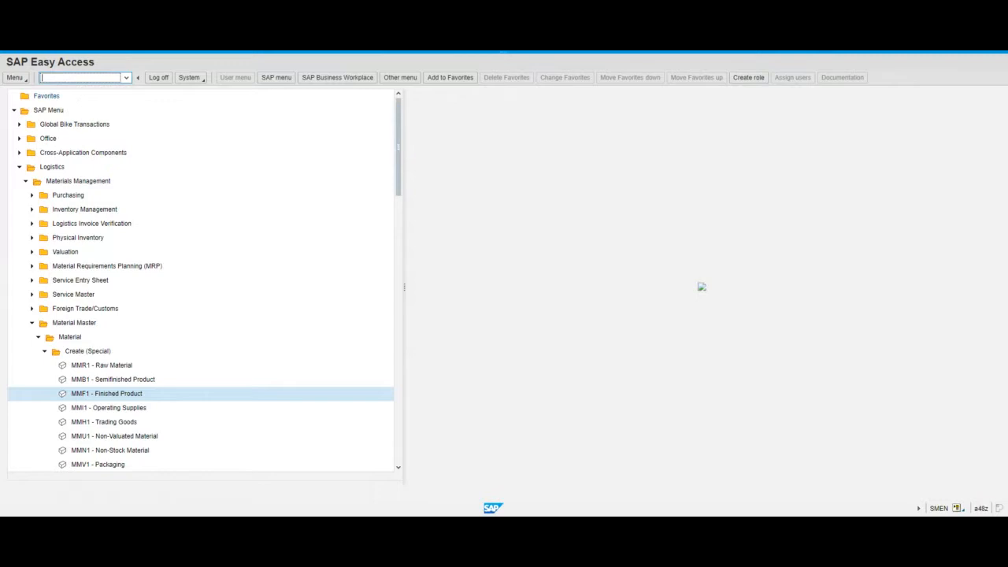
type("MMR1")
key("Return")
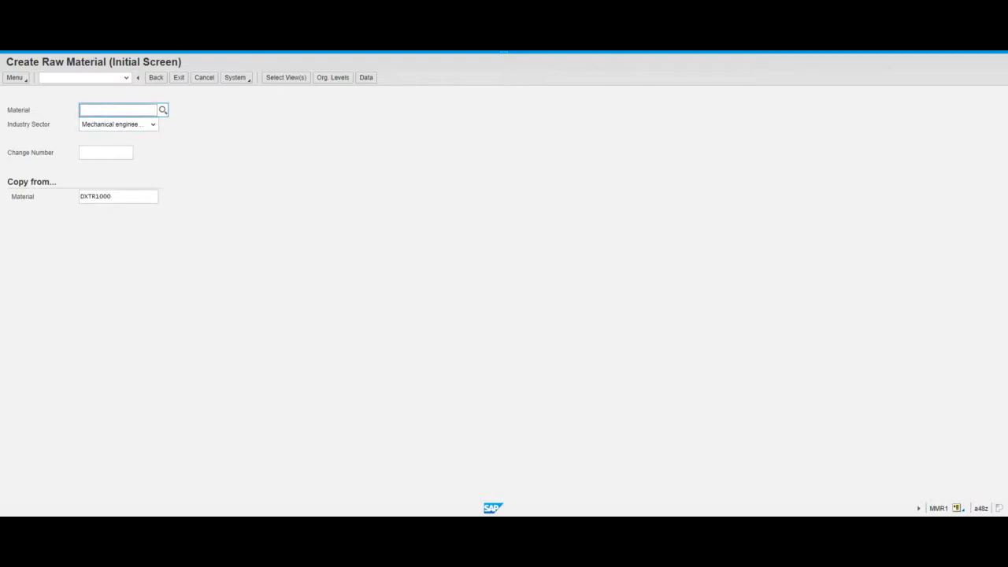
Enter TRFR4000 as the new raw material number and TRFR1000 as the material to copy from
type("TRFR4###,")
key("BackSpace")
type("000")
left_click_drag(112, 197, 72, 202)
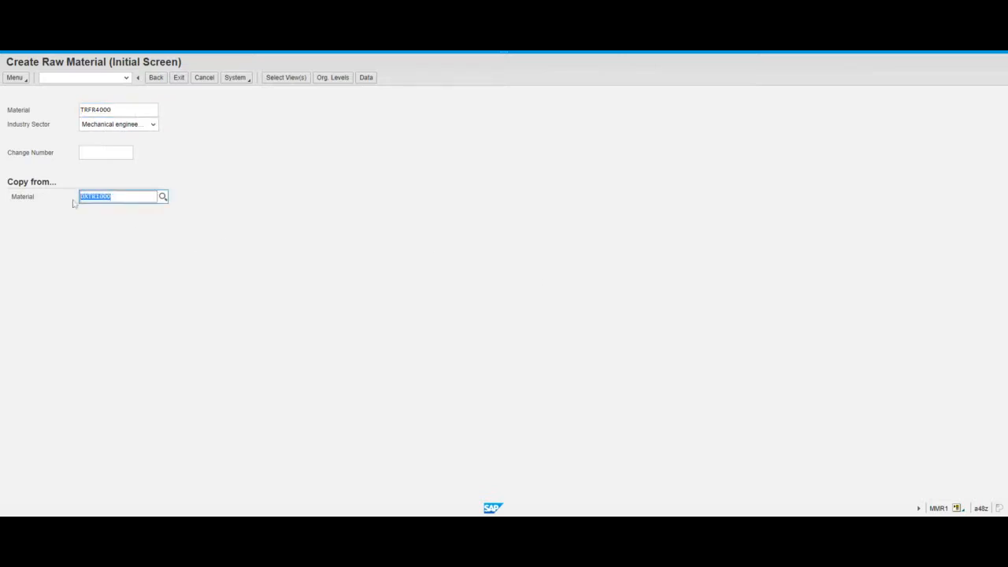
type("trfr")
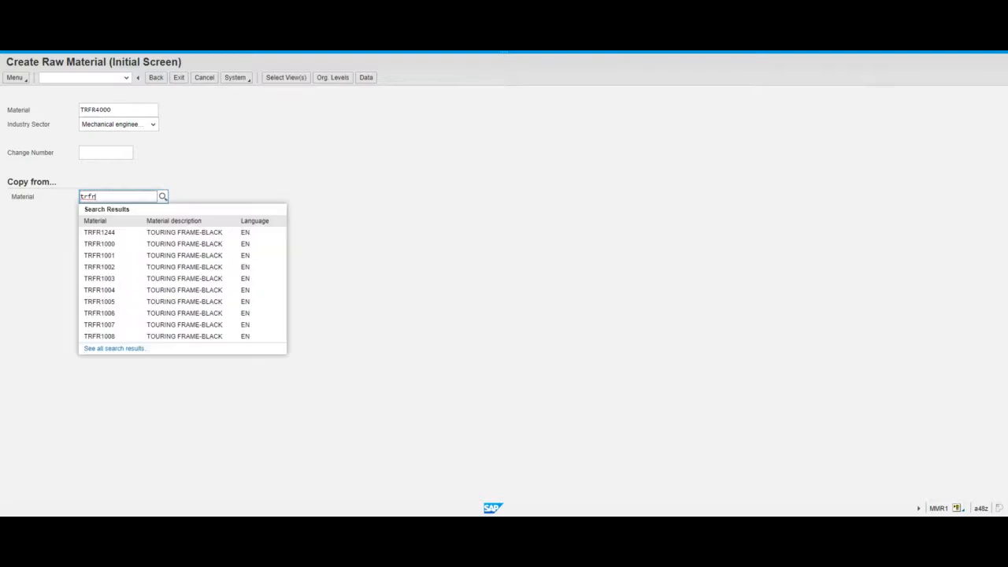
type("1")
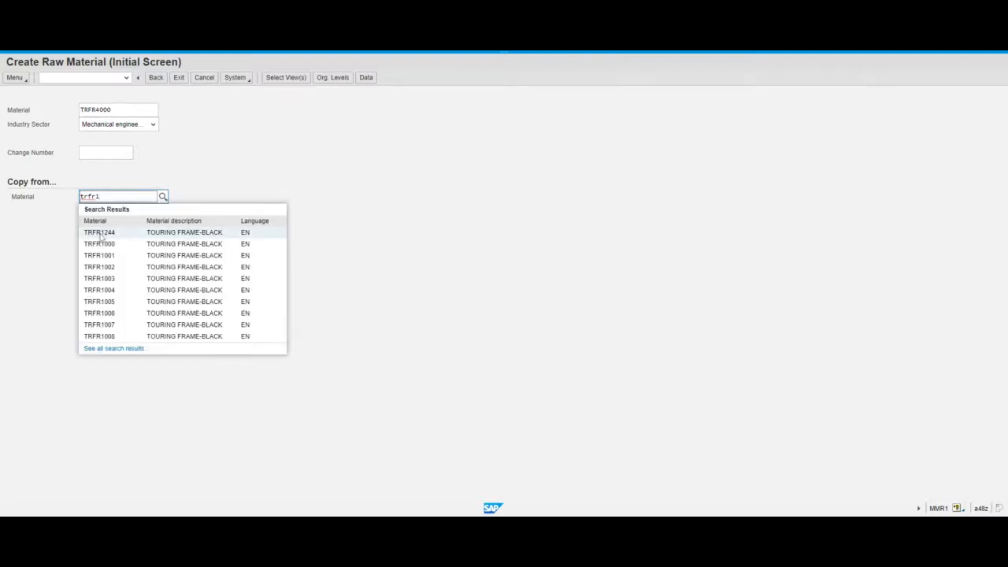
left_click(107, 242)
left_click(124, 197)
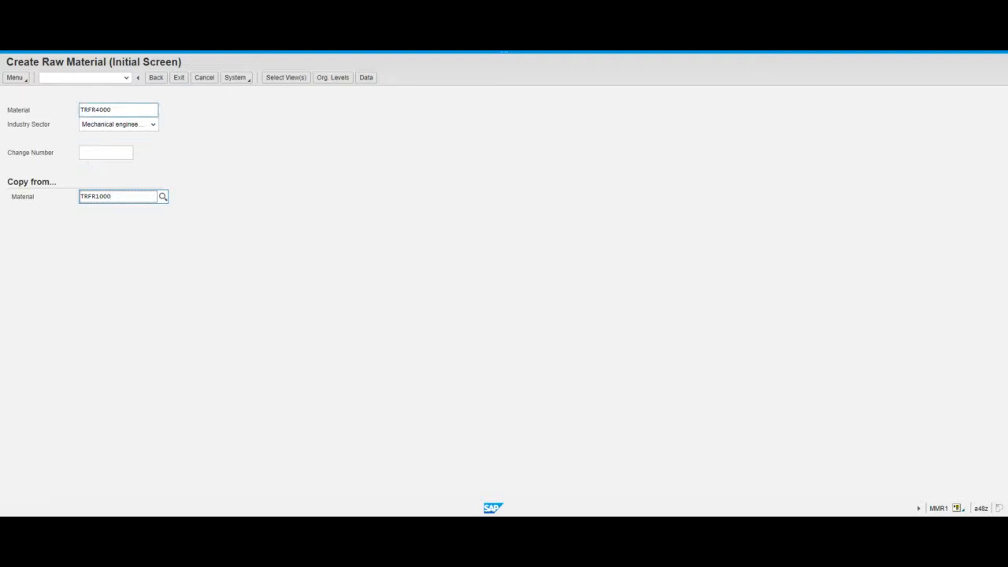
Reselect TRFR1000 as the copy source, keep TRFR4000 as the new material, and proceed to the view selection
left_click_drag(115, 110, 81, 111)
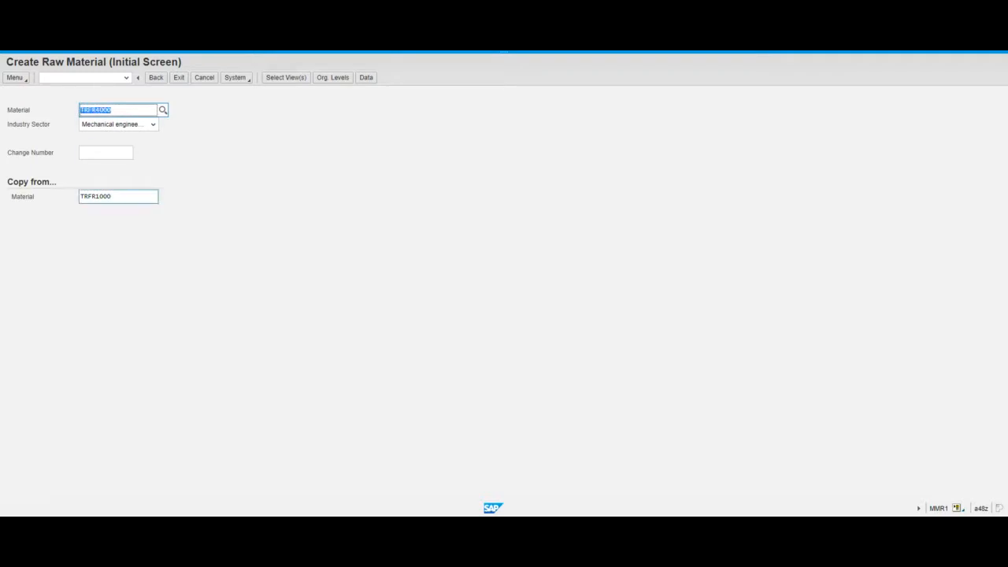
left_click(113, 197)
key("BackSpace")
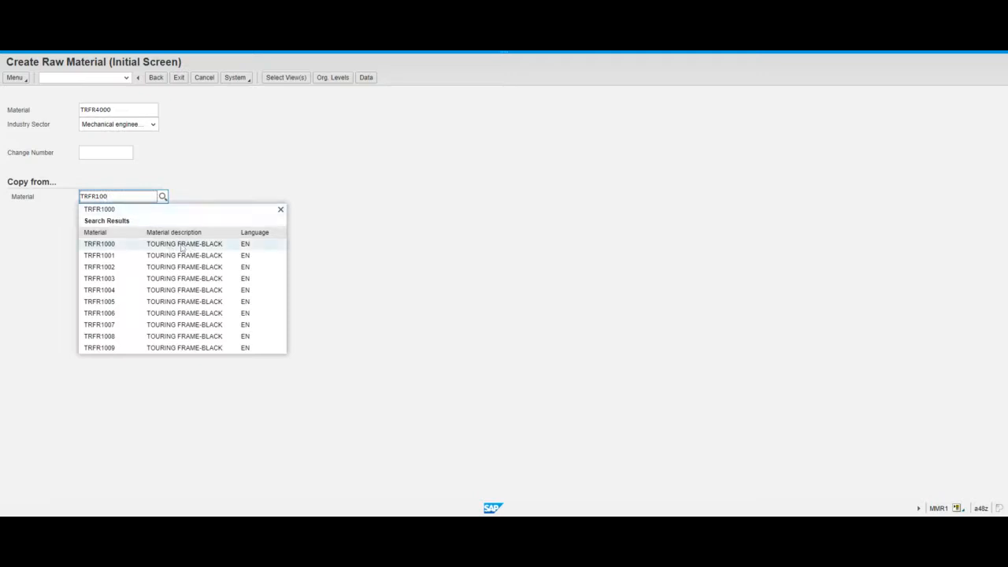
left_click(197, 247)
left_click(126, 110)
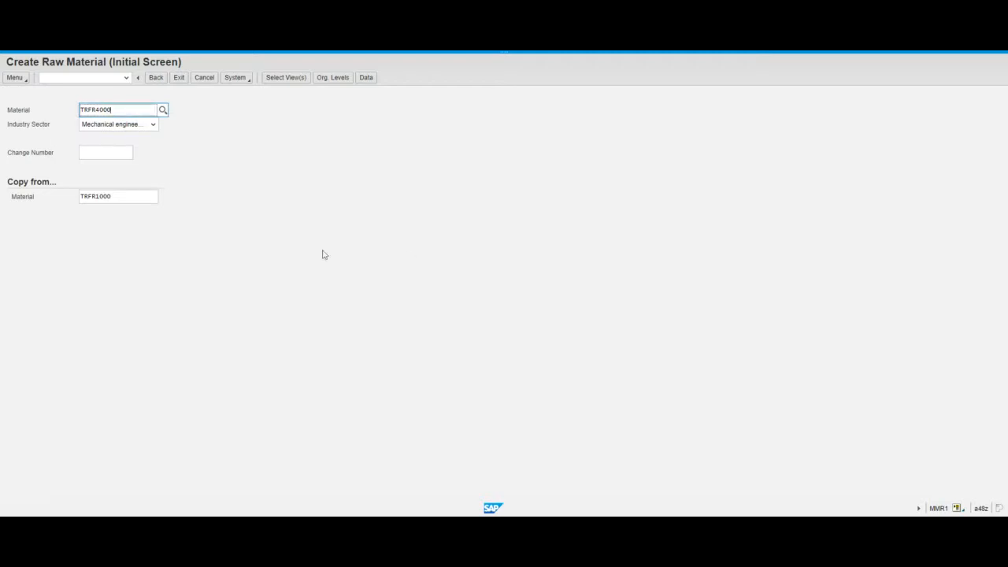
key("Return")
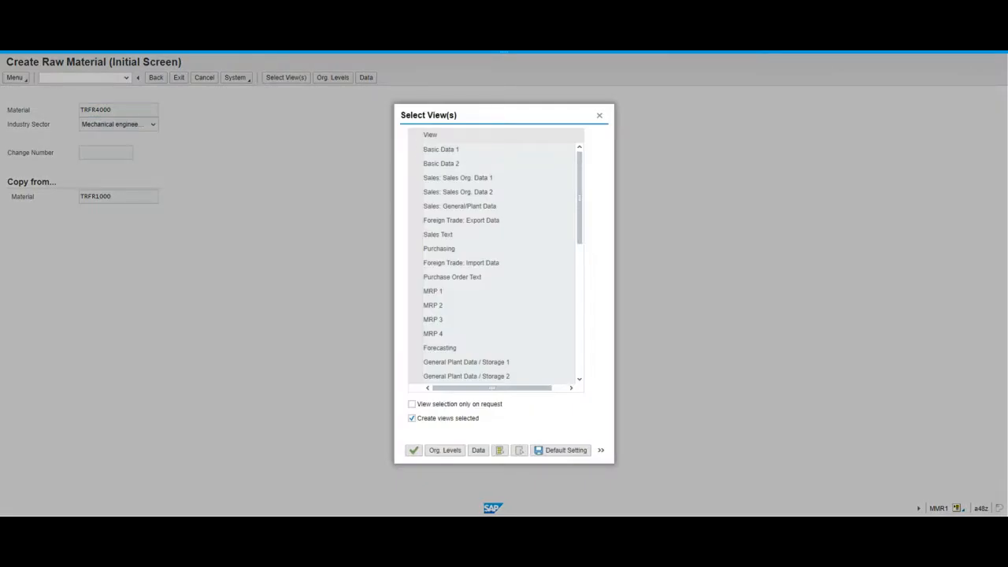
Select the Basic Data 1 and 2, Accounting 1 and 2, and Costing 1 and 2 views for the new raw material and confirm
left_click_drag(412, 150, 414, 164)
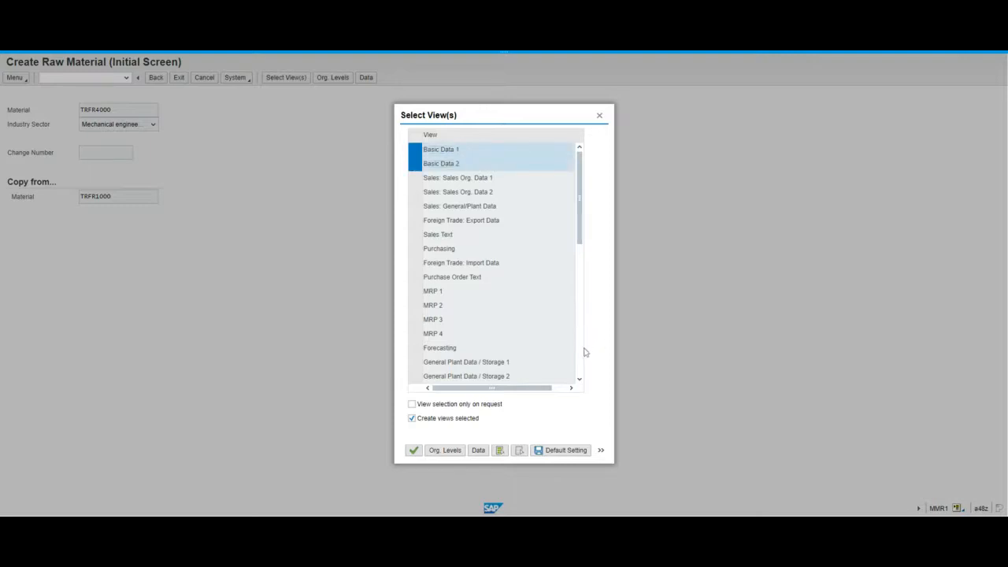
scroll(584, 365, "down", 5)
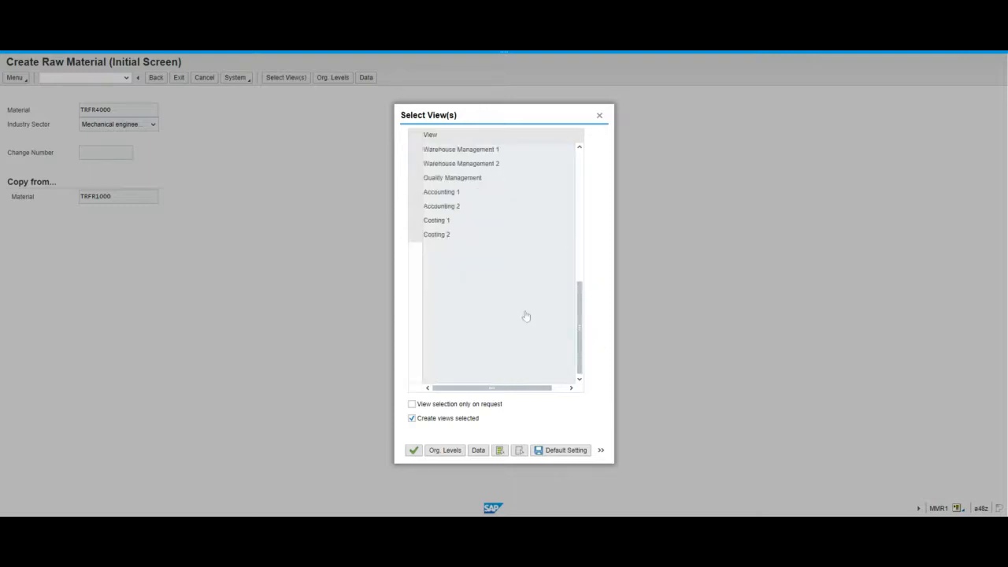
left_click(582, 148)
left_click(582, 148)
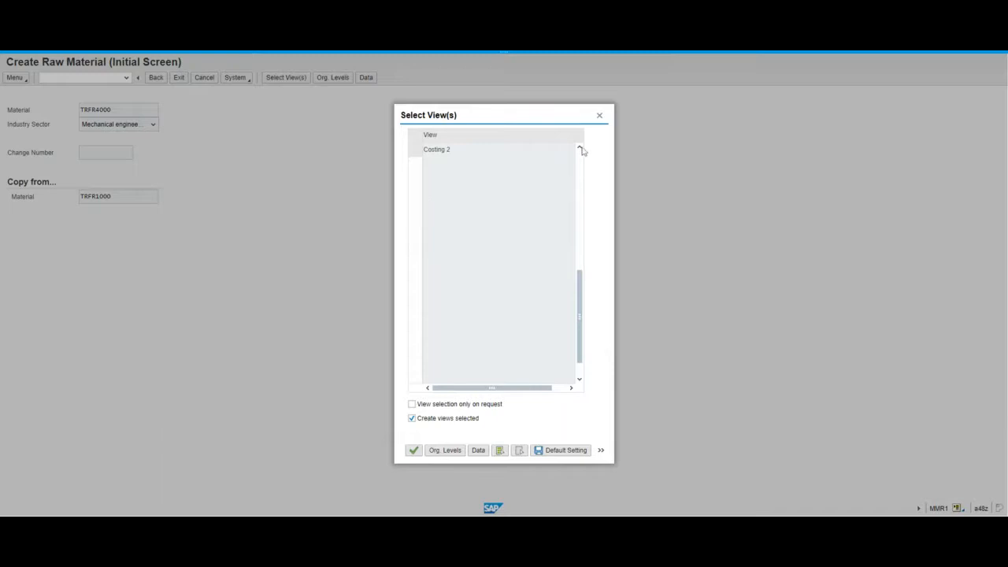
left_click(582, 148)
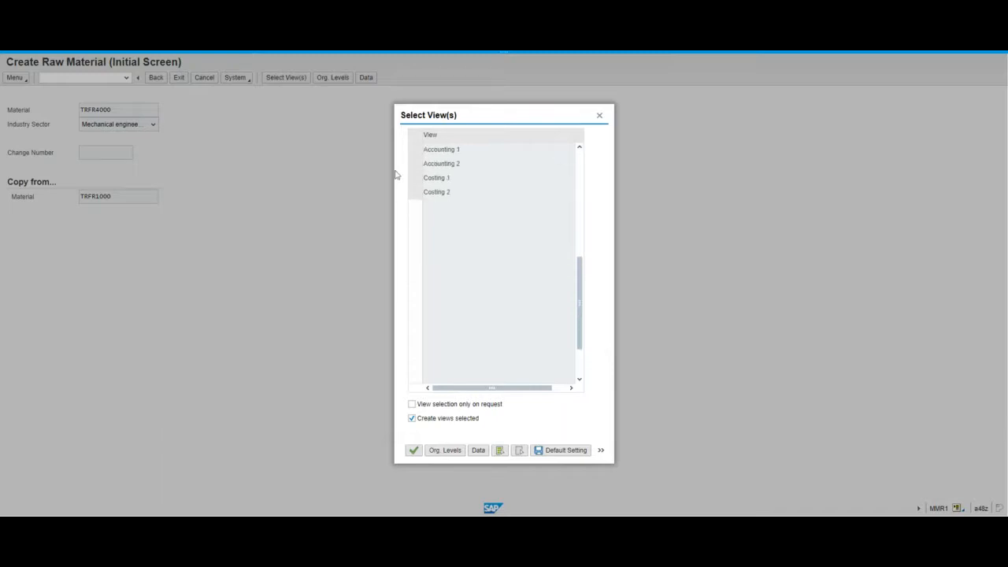
left_click(415, 164)
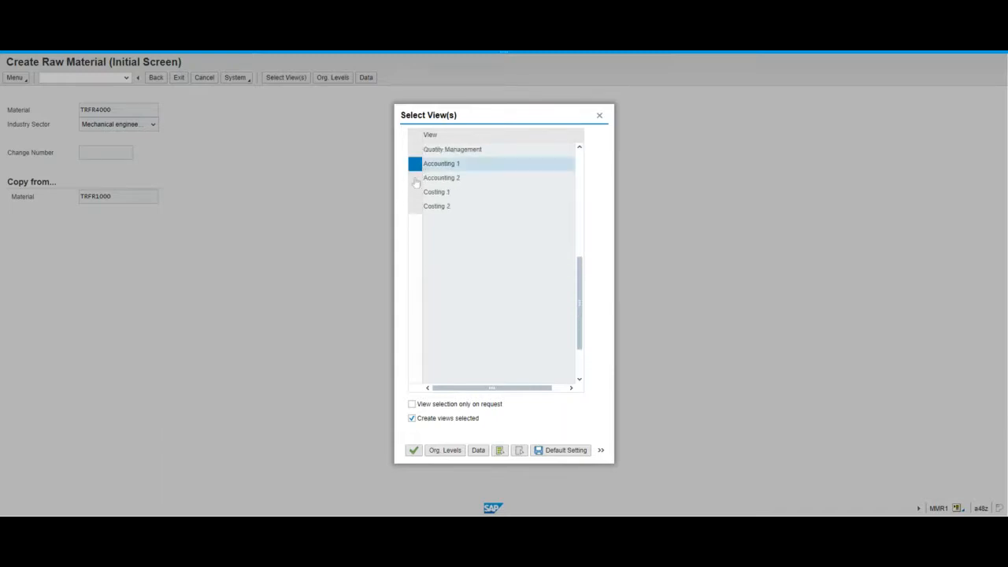
left_click(415, 178)
left_click(416, 192)
left_click(416, 206)
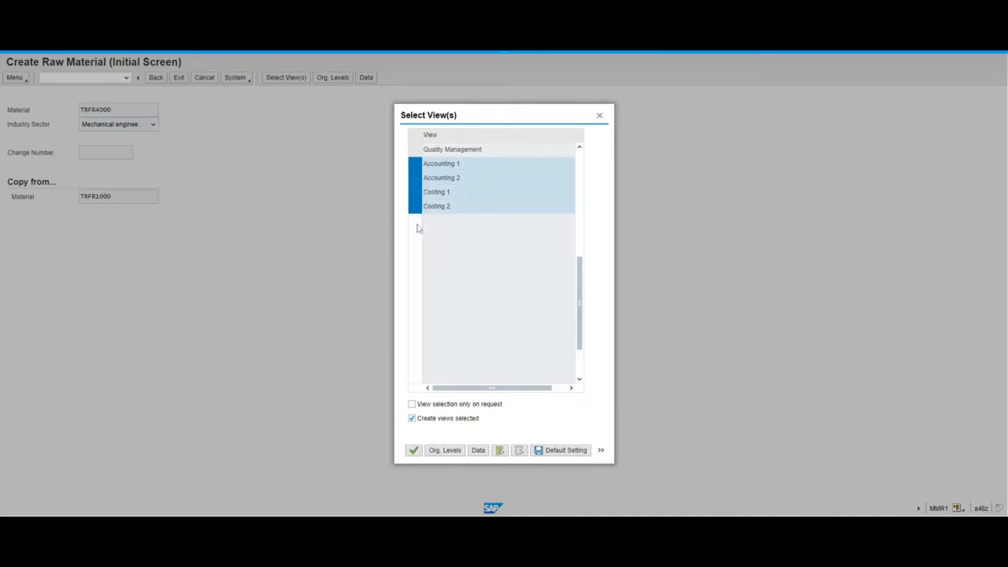
left_click(414, 449)
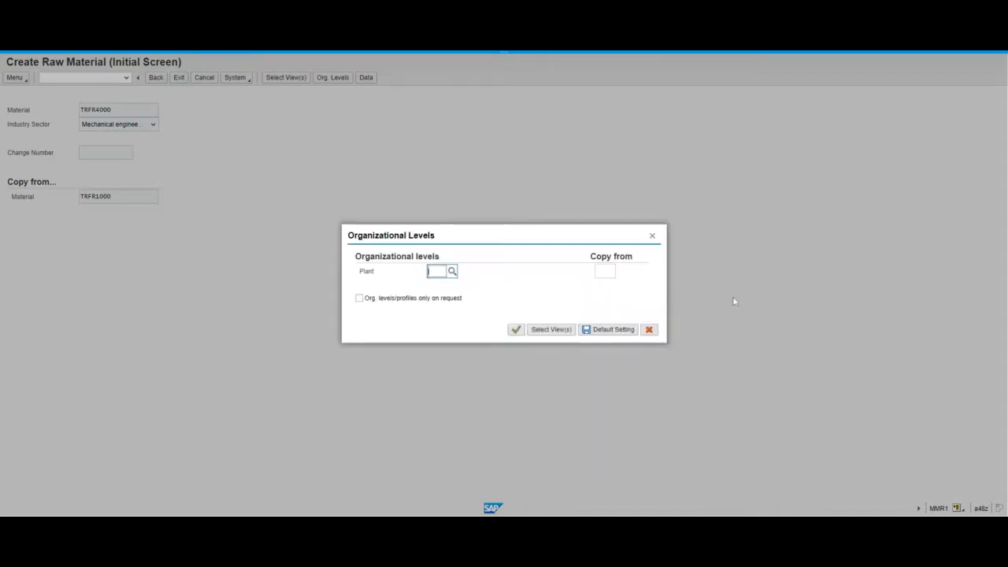
Set both the plant and the copy-from plant to DL00 in the organizational levels and confirm
type("d")
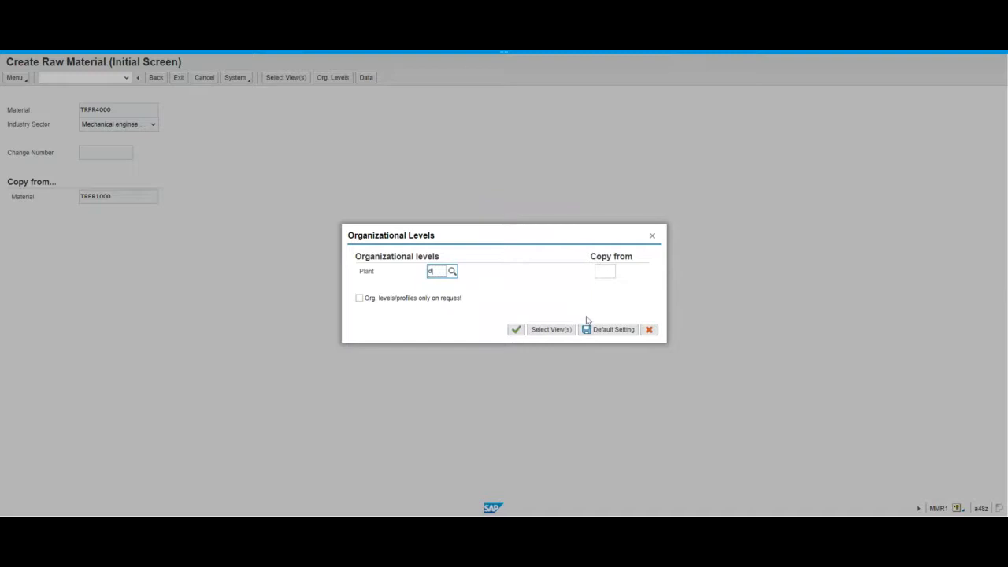
left_click(587, 318)
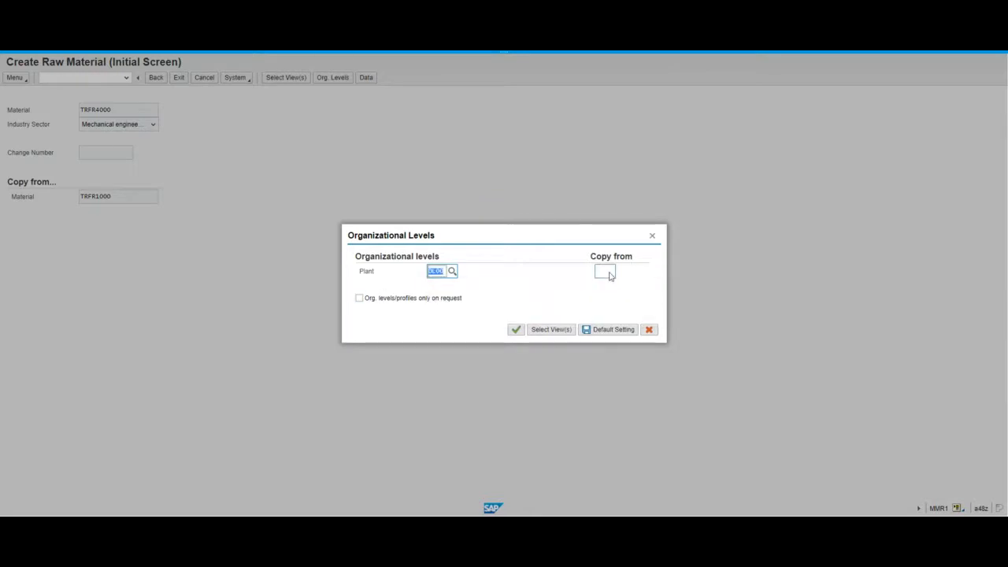
left_click(609, 273)
type("d")
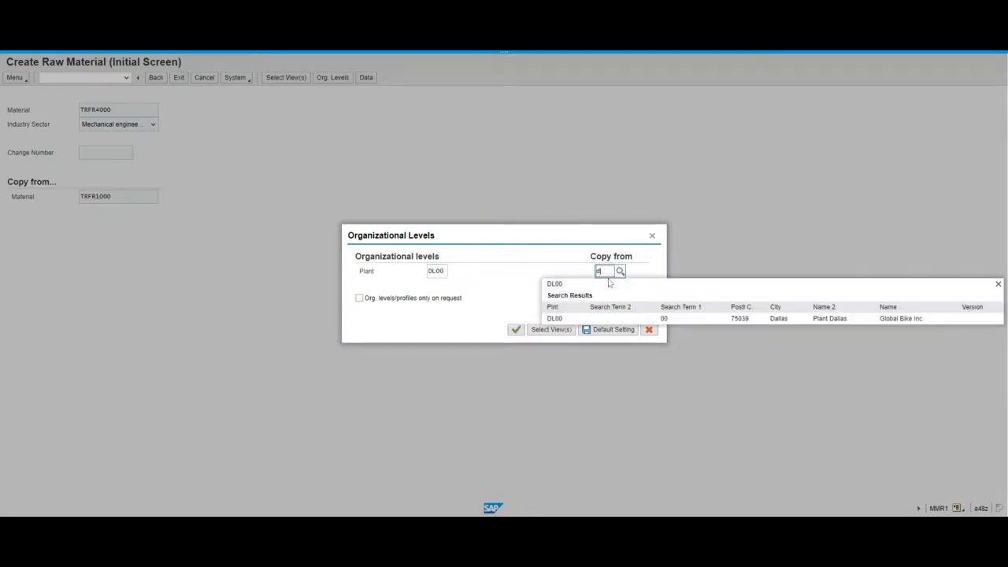
left_click(564, 318)
left_click(515, 334)
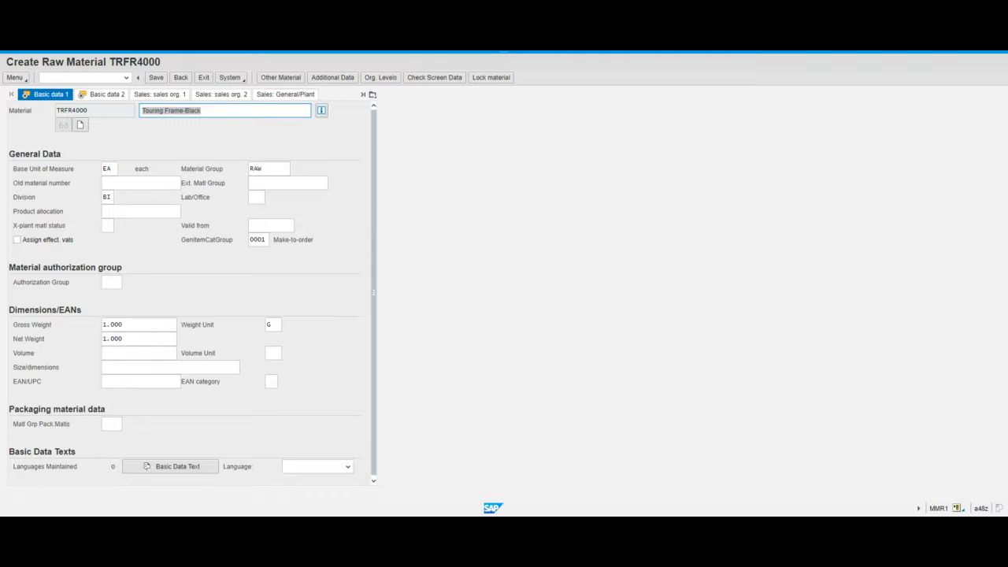
Change the material description to "Touring Frame-White" followed by the person's first name in parentheses, and save raw material TRFR4000
left_click(551, 238)
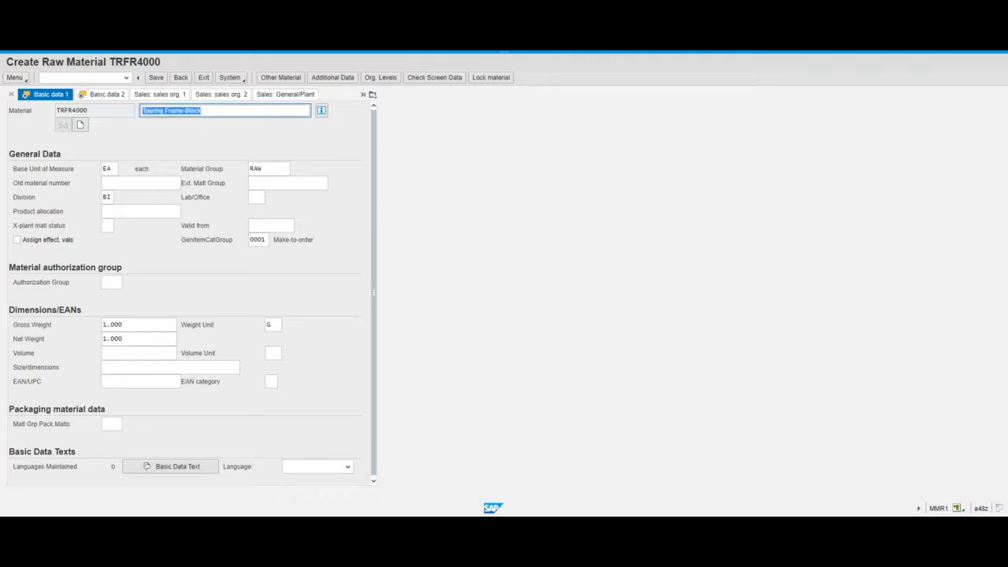
left_click(197, 111)
left_click_drag(185, 110, 202, 110)
type("W")
type("hite")
type(" (Munich")
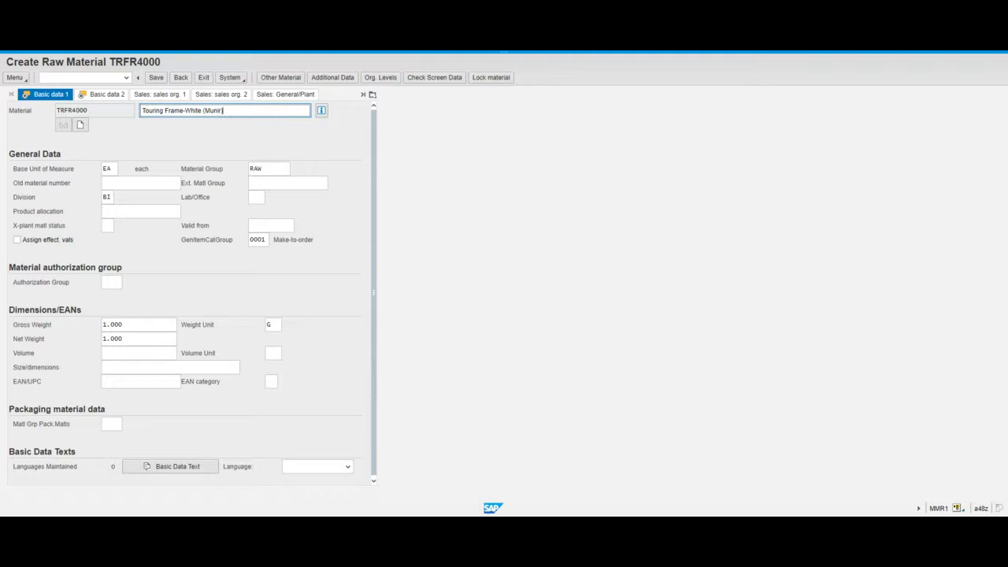
type(")")
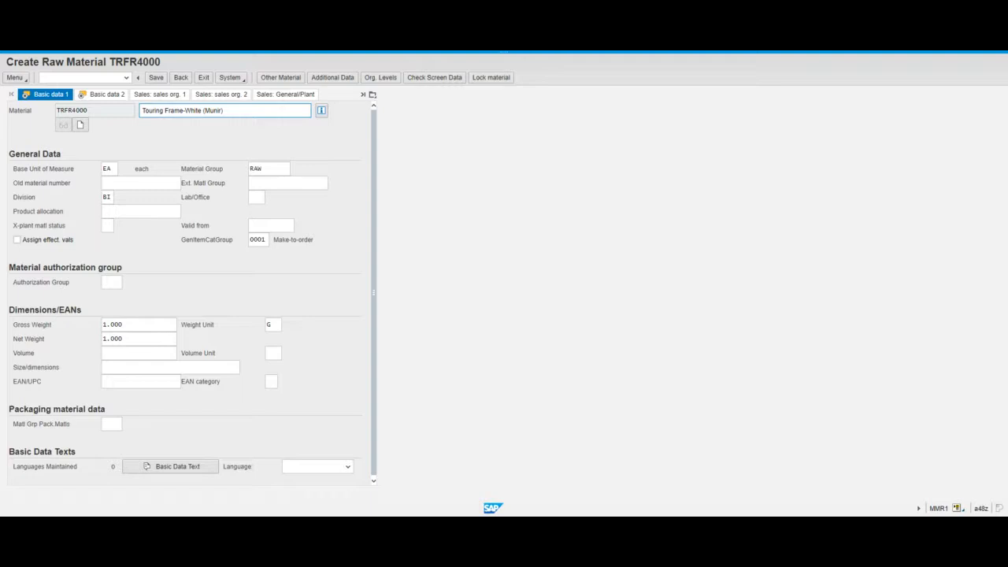
left_click(156, 78)
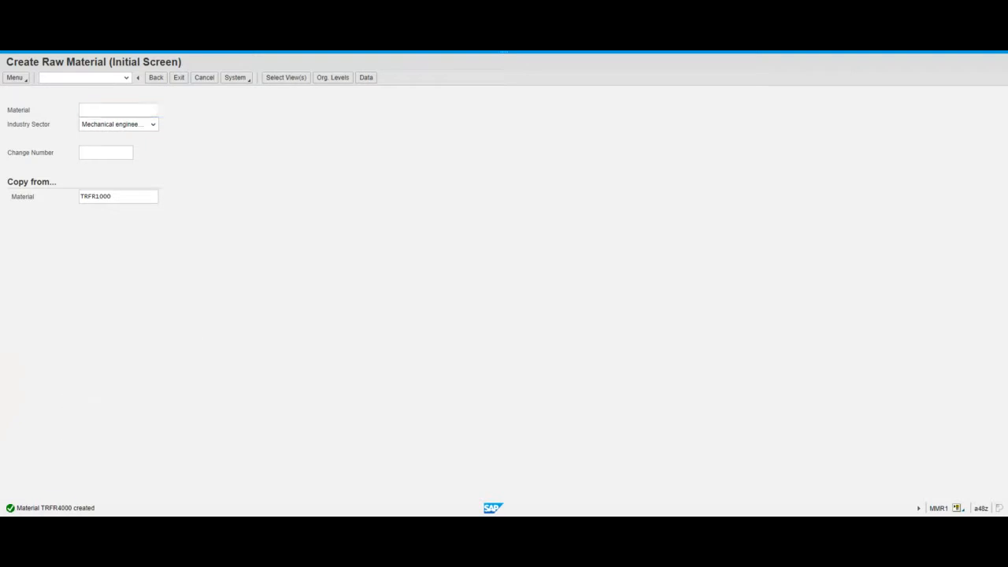
double_click(56, 508)
key("F1")
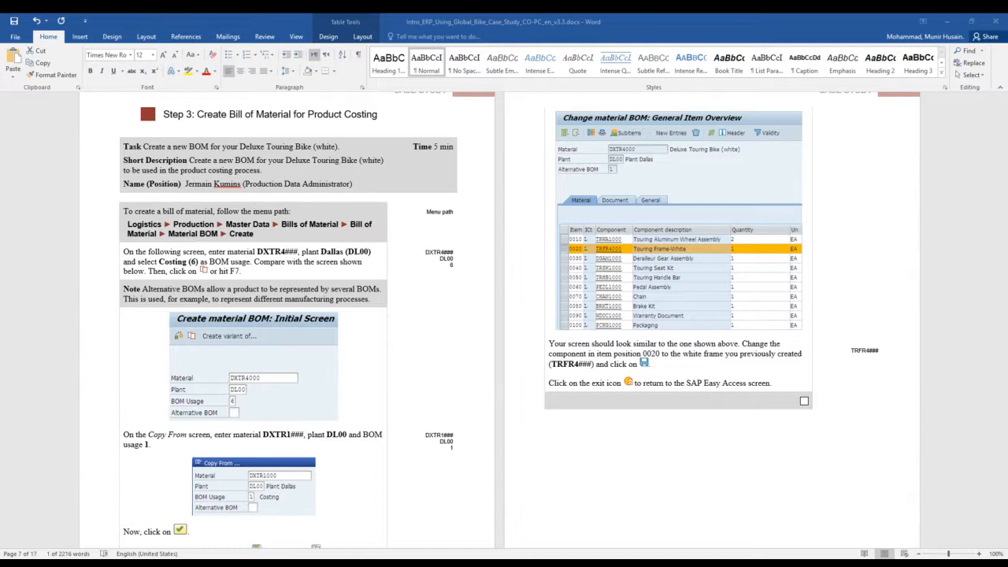
Switch to the Word case study and examine item 0020 in Step 3's bill of material screenshot
left_click(634, 302)
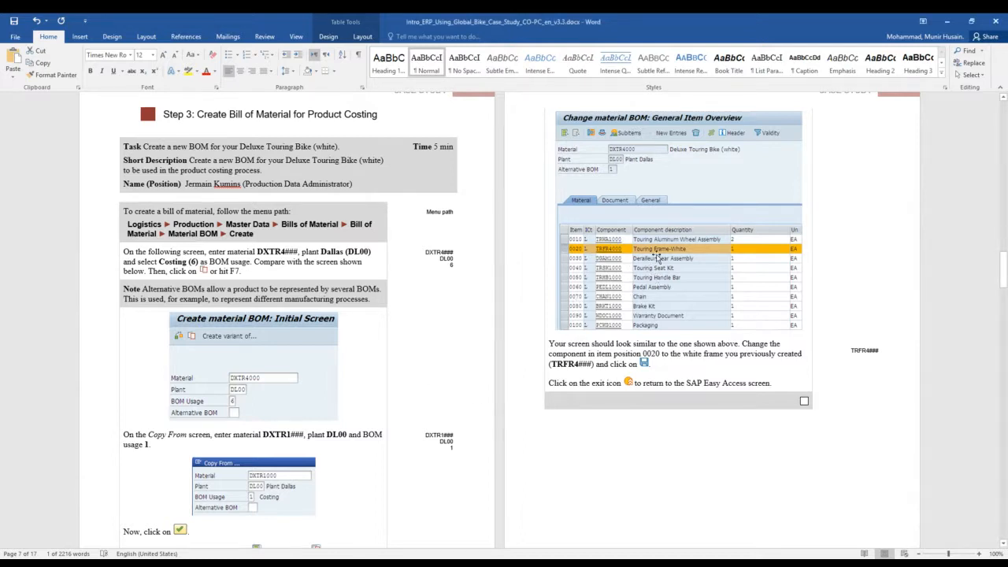
left_click(633, 251)
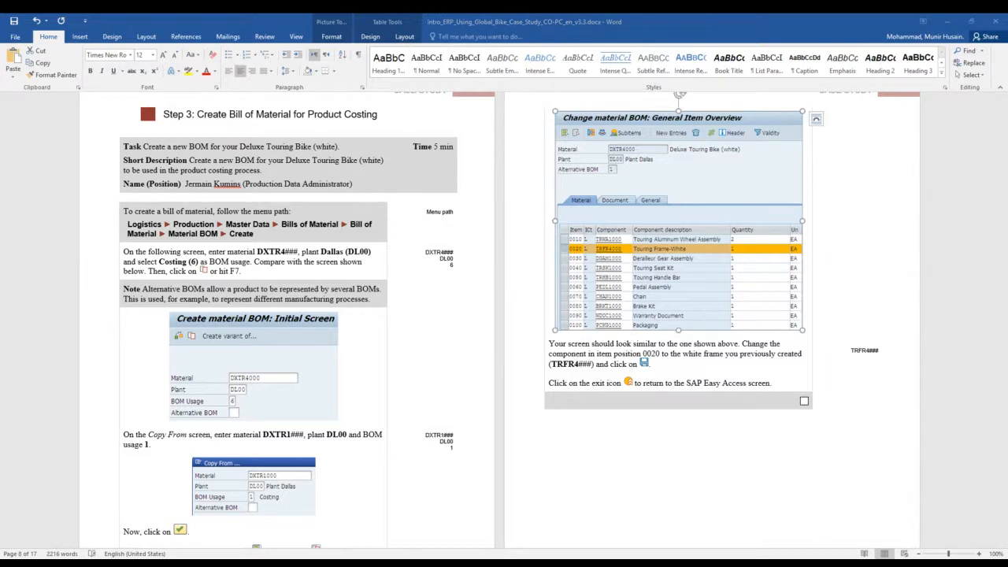
left_click(555, 279)
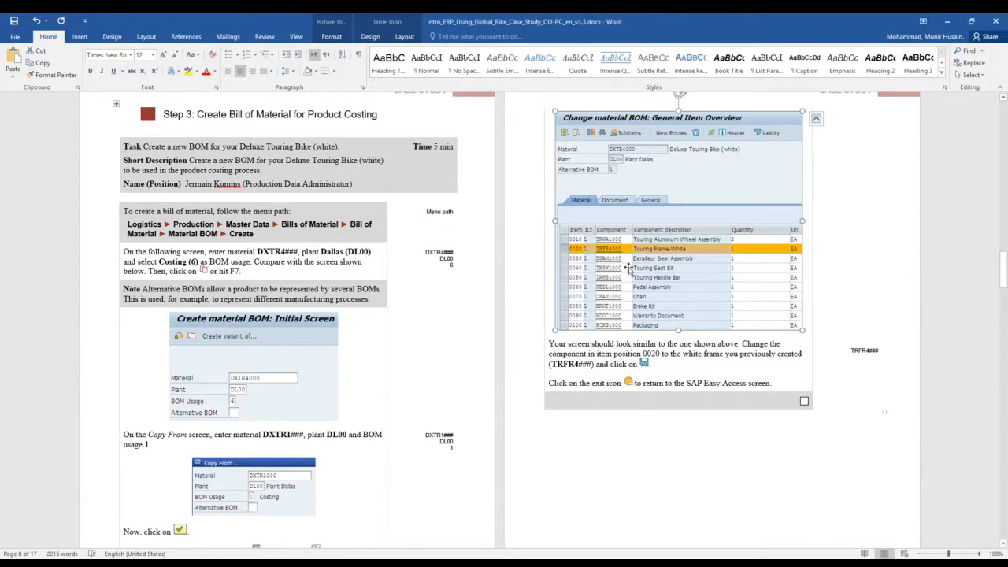
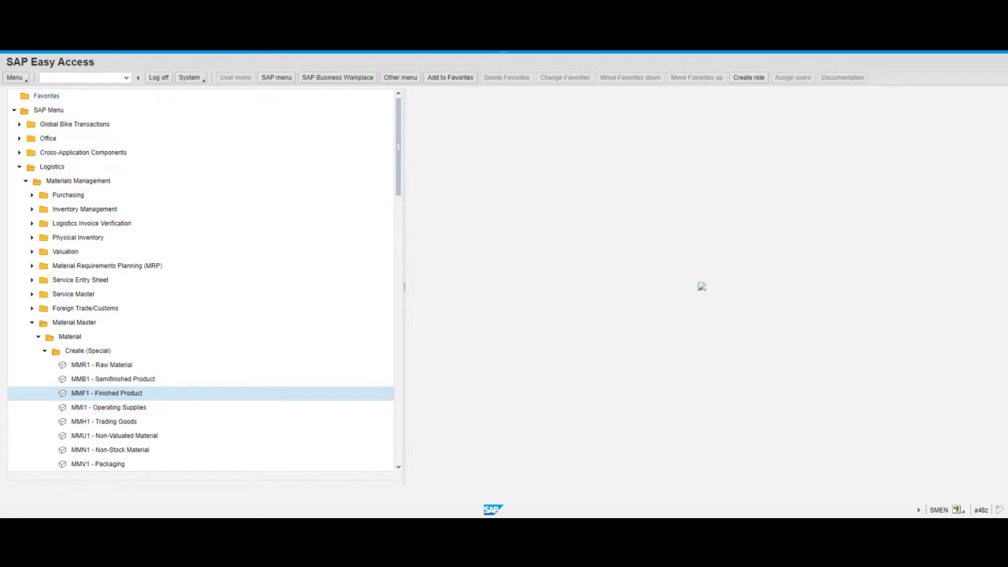
Switch to SAP and start transaction CS01 for creating a material BOM
left_click(106, 78)
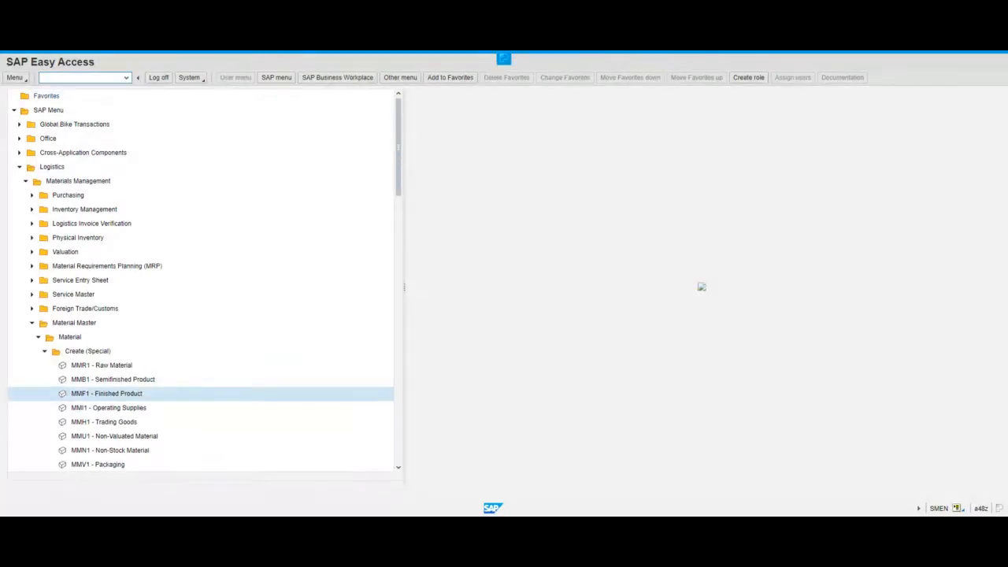
type("CS")
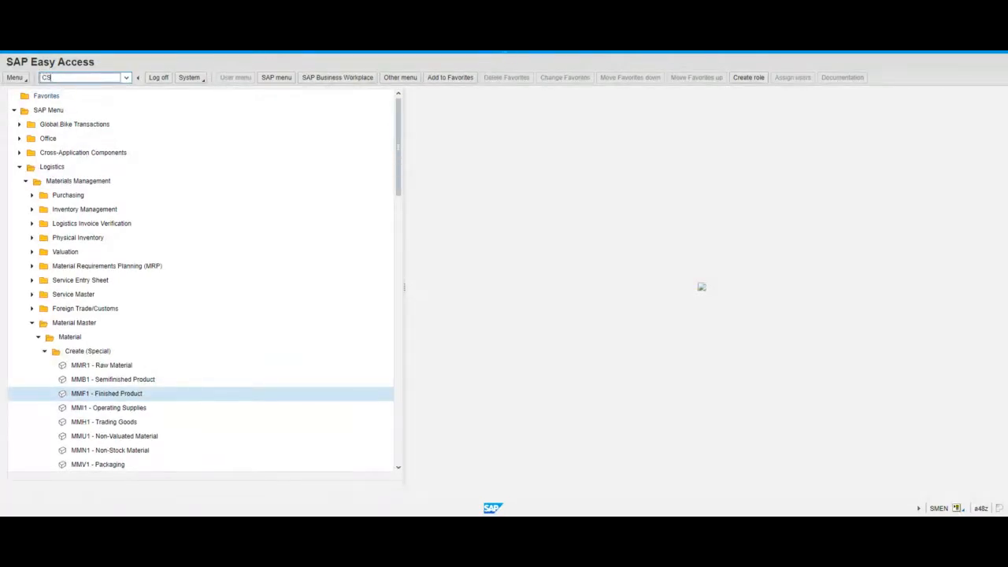
type("01")
key("Return")
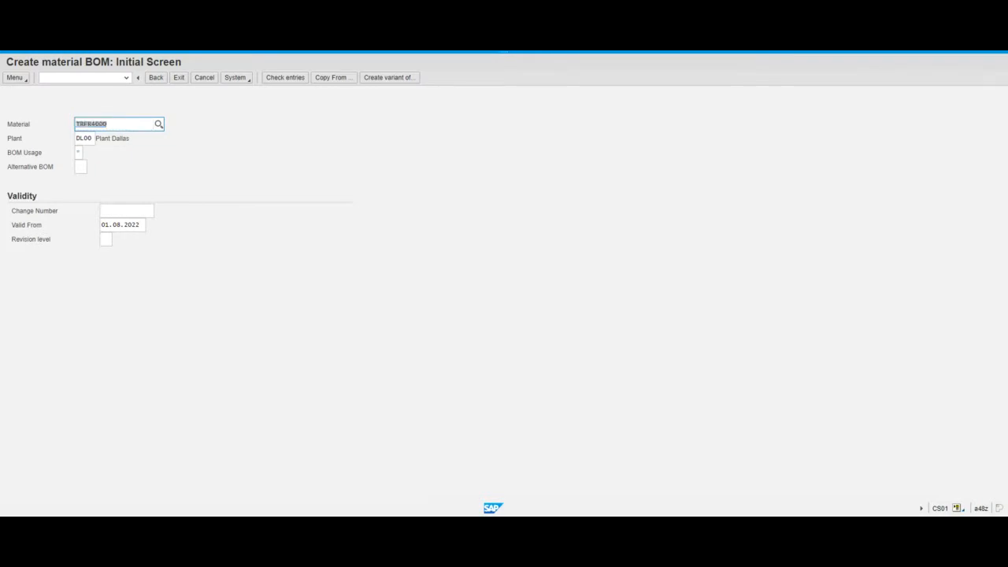
Enter DXTR4000 as the BOM's material and set the BOM usage to 6 (Costing)
left_click(326, 309)
type("dxtr4*")
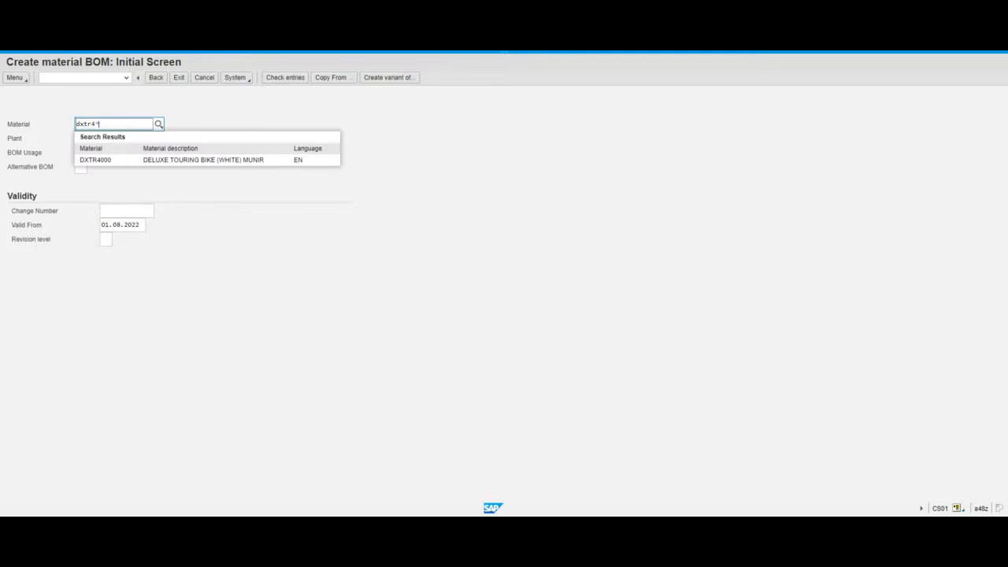
type("**")
left_click(99, 163)
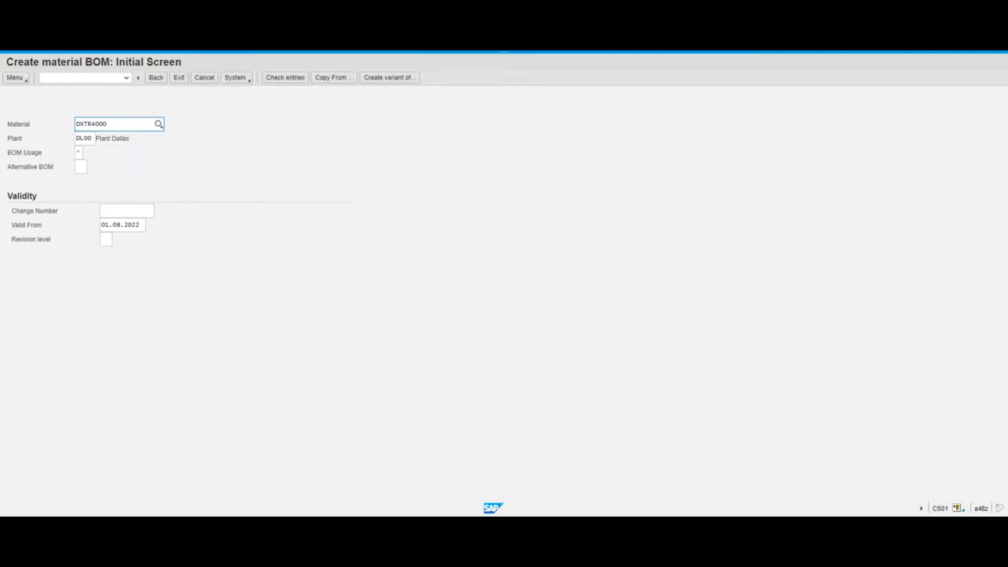
left_click(78, 153)
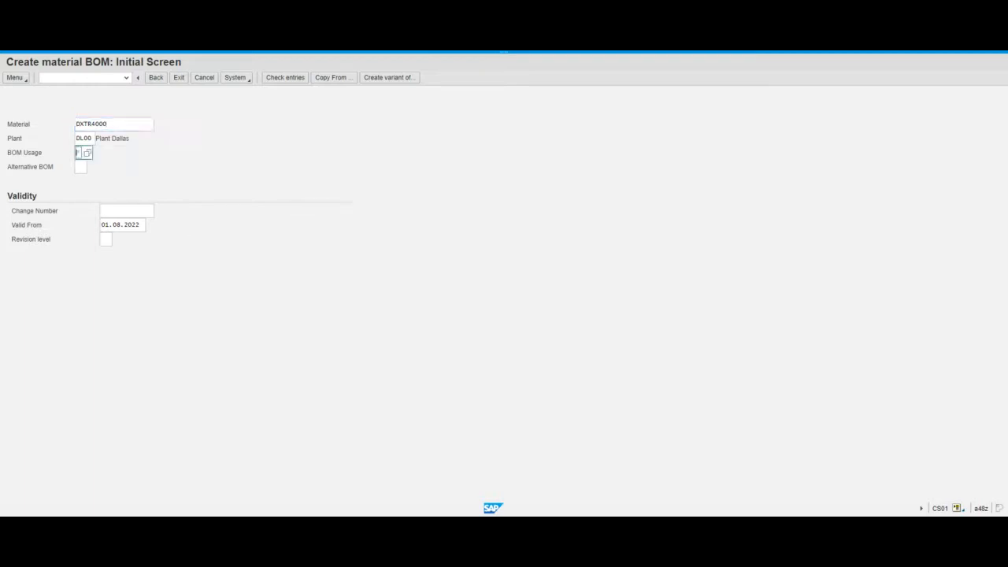
left_click(90, 156)
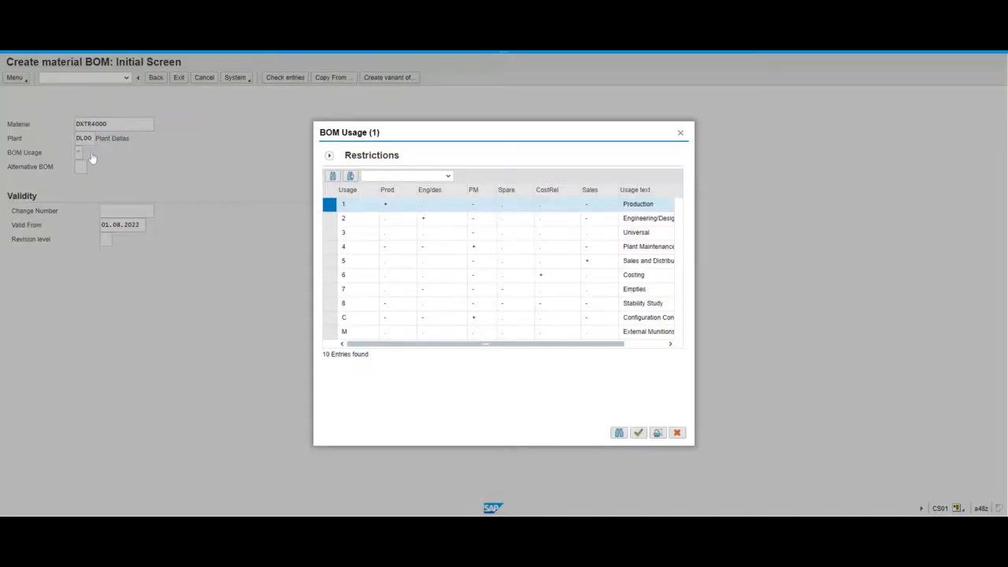
left_click(329, 277)
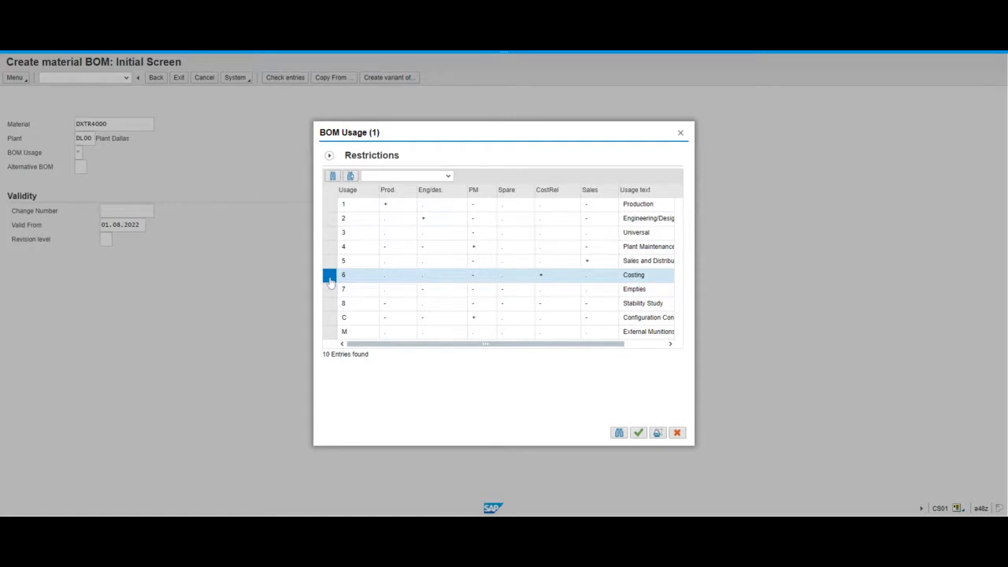
double_click(331, 280)
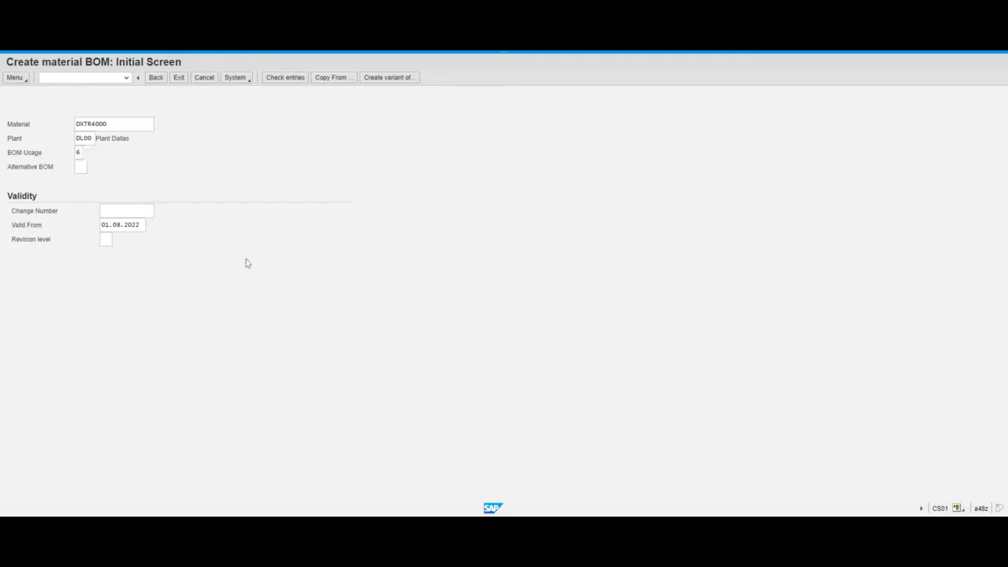
Start copying from an existing BOM and choose DXTR1000 as the source material
left_click(334, 77)
left_click(332, 77)
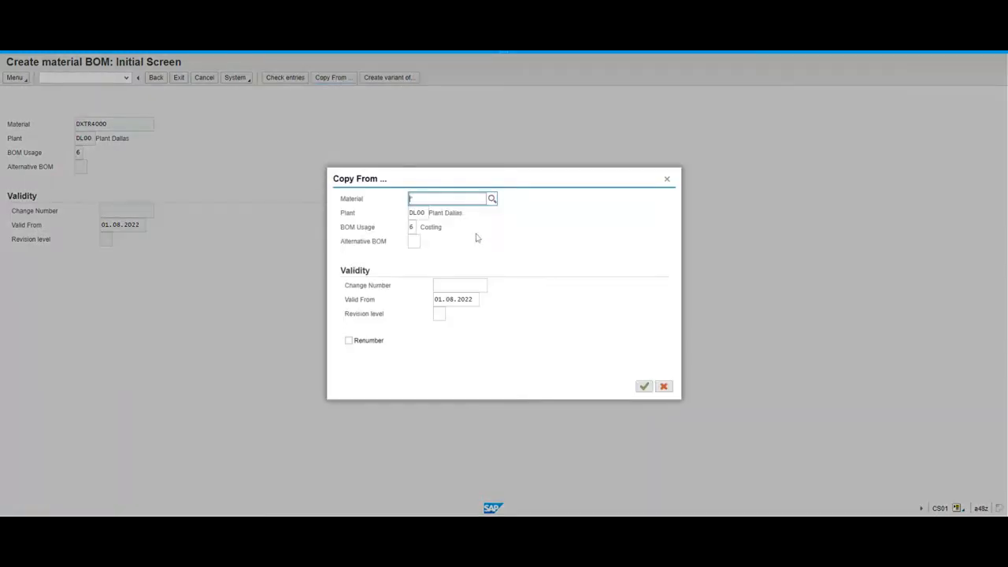
type("dxtr1")
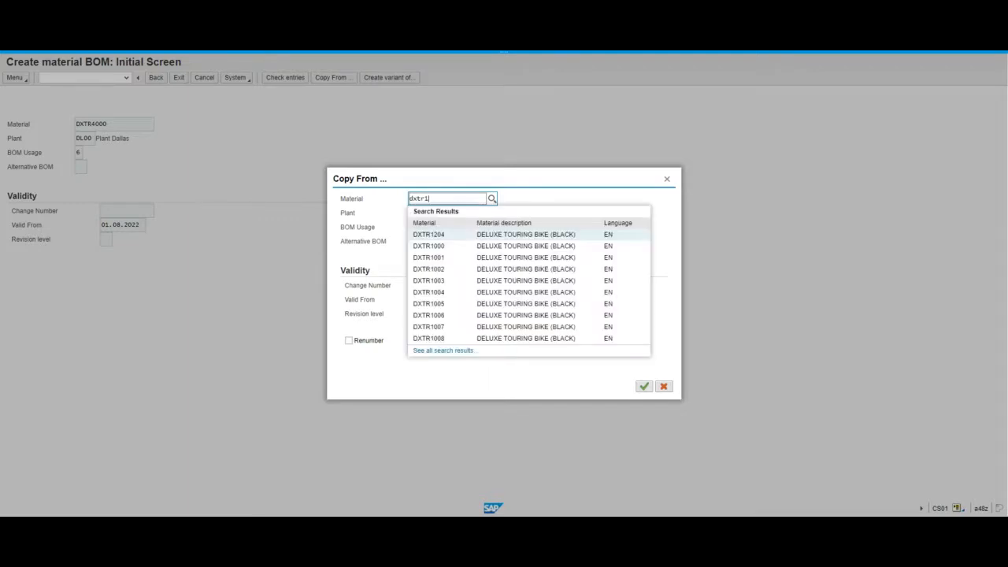
type("***")
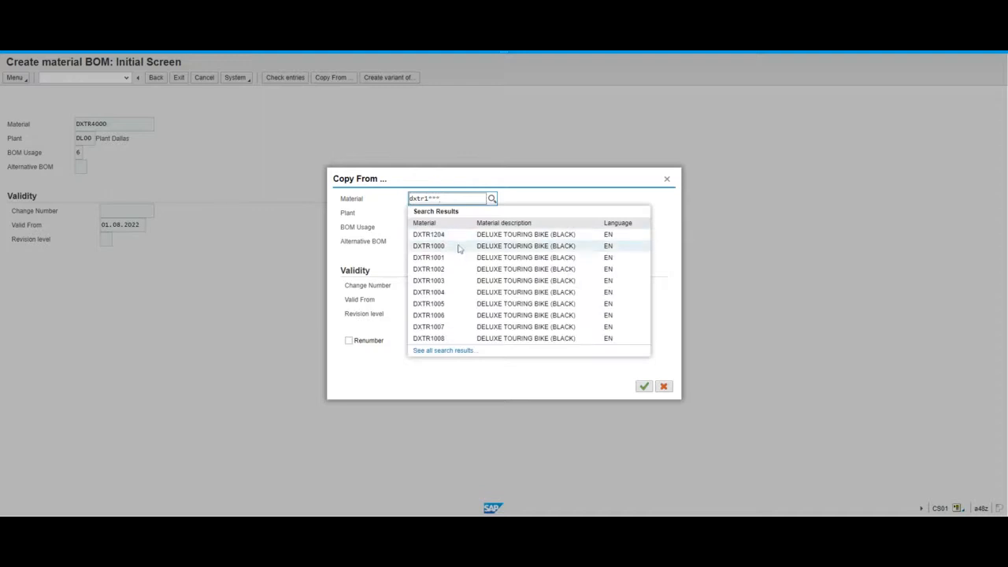
left_click(459, 247)
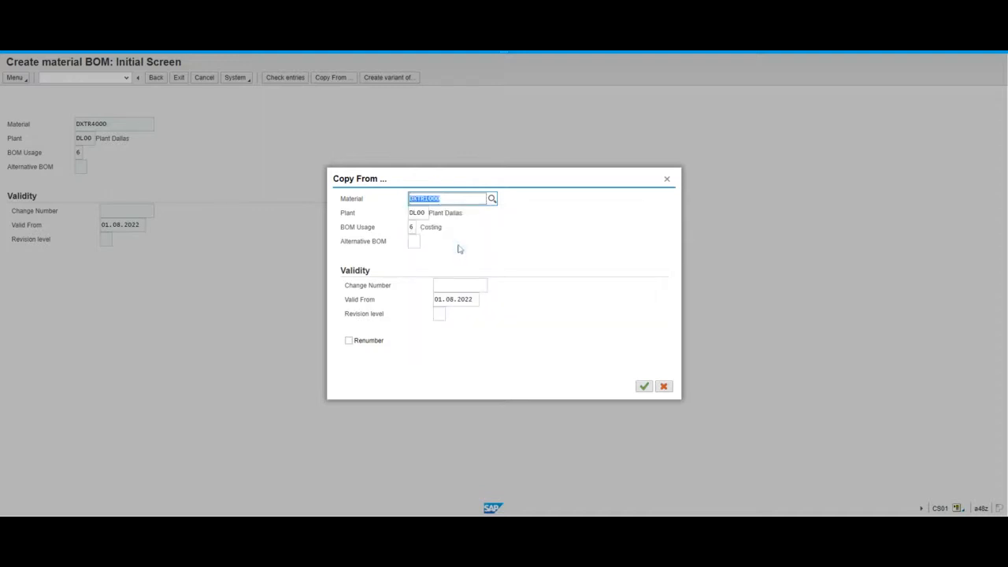
left_click(461, 200)
Set the source BOM usage to 1 from the DXTR1000 entry for plant DL00 and confirm the copy source
left_click(414, 227)
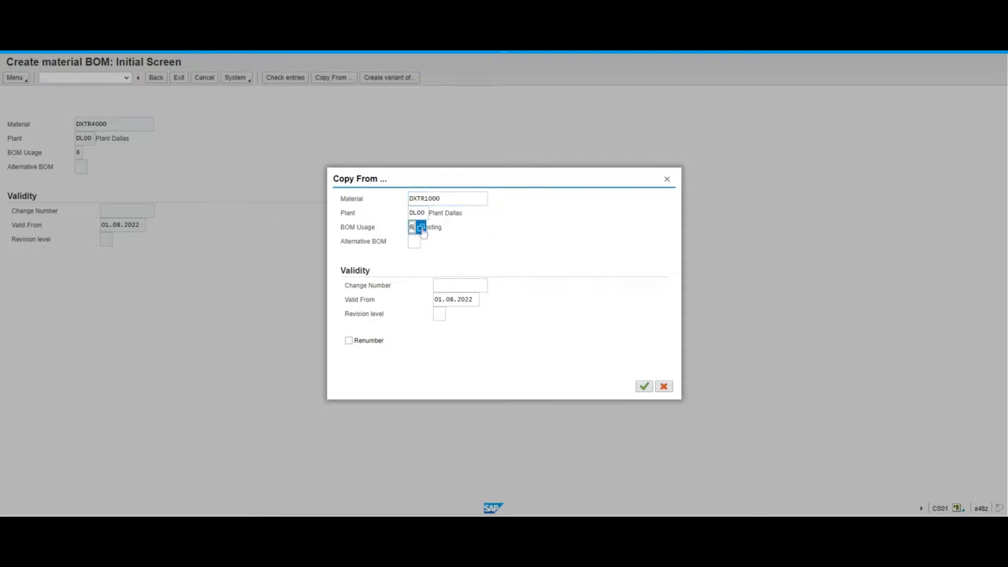
left_click(422, 228)
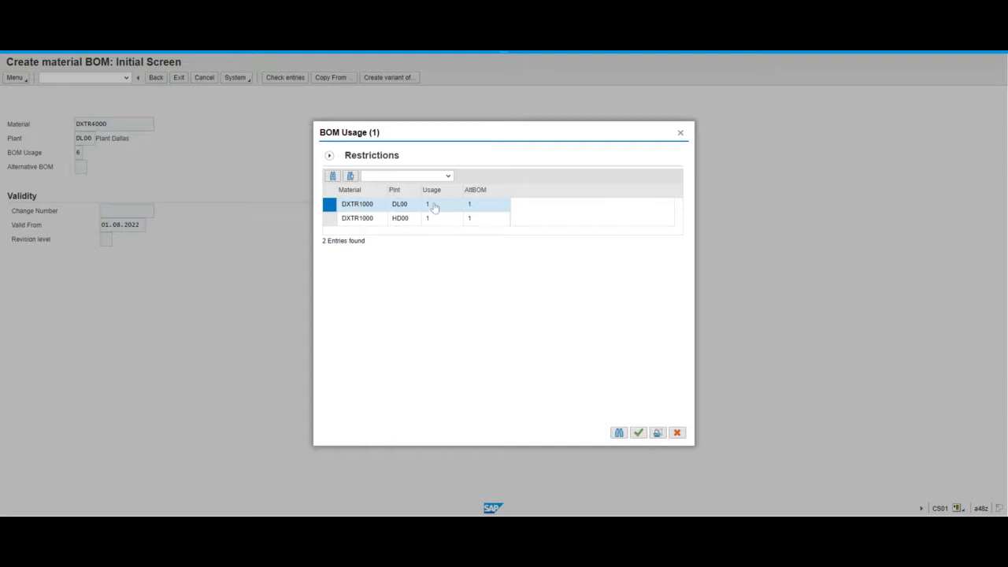
double_click(433, 206)
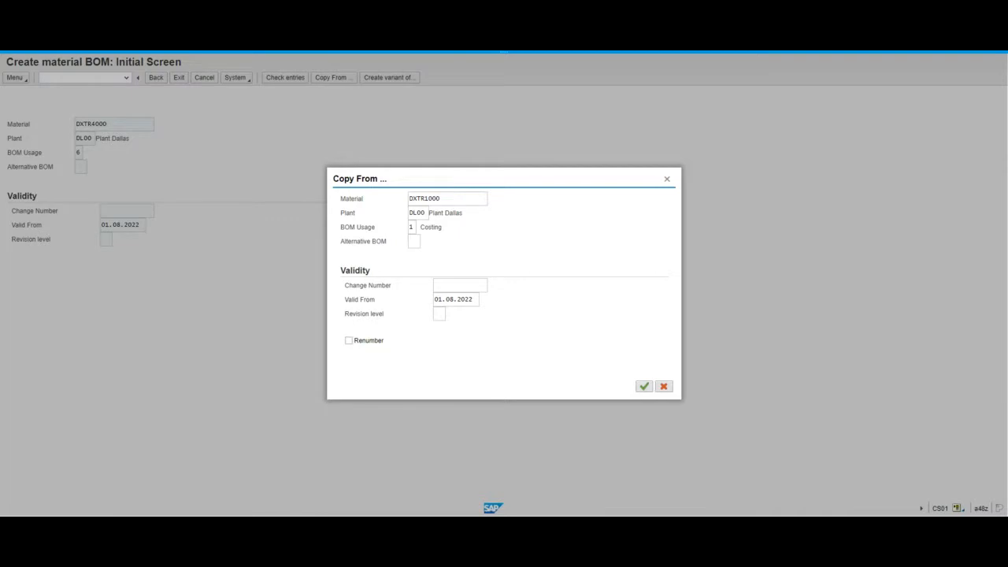
left_click(644, 387)
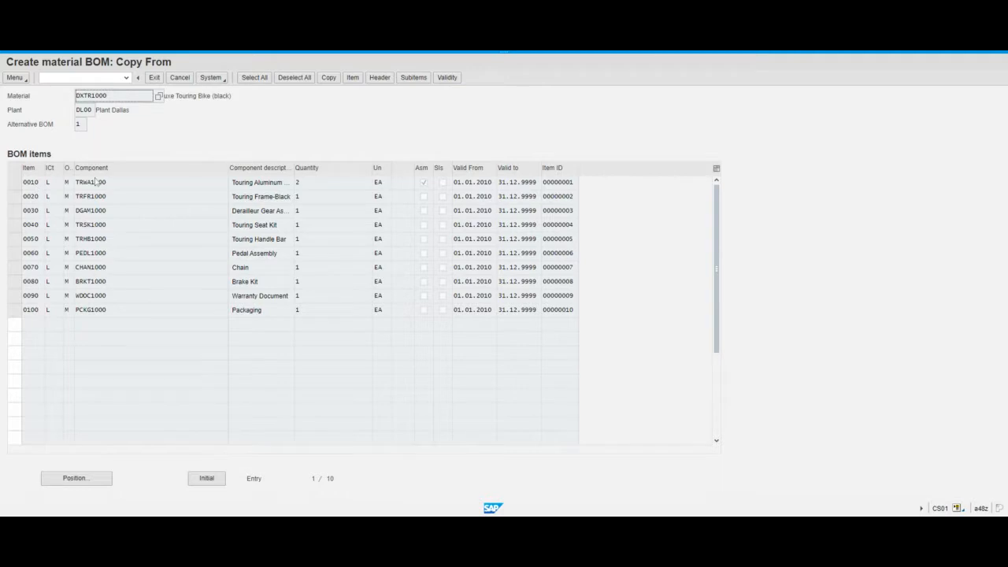
Select all DXTR1000 BOM items and copy them into the BOM of DXTR4000
left_click(256, 78)
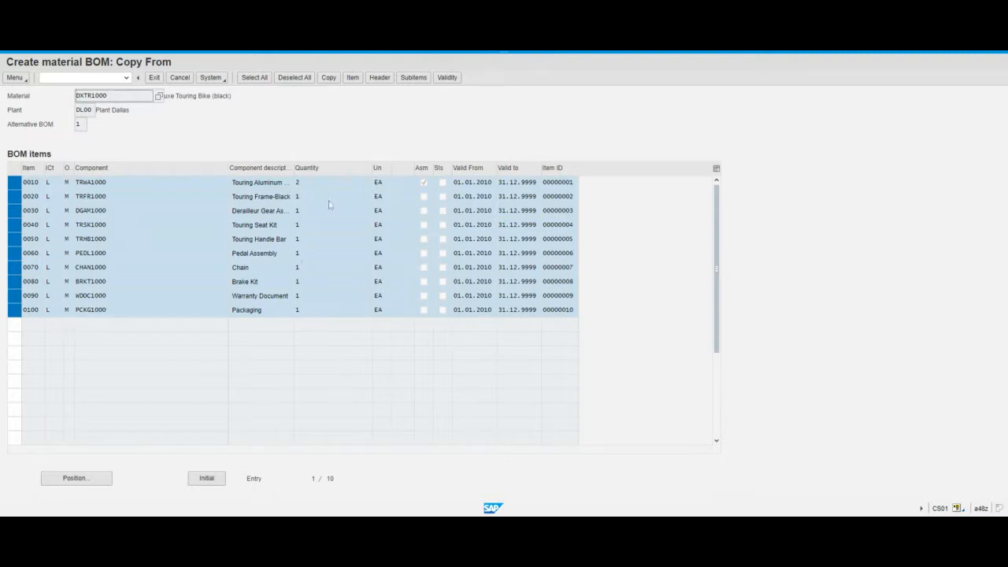
left_click(333, 79)
left_click(329, 78)
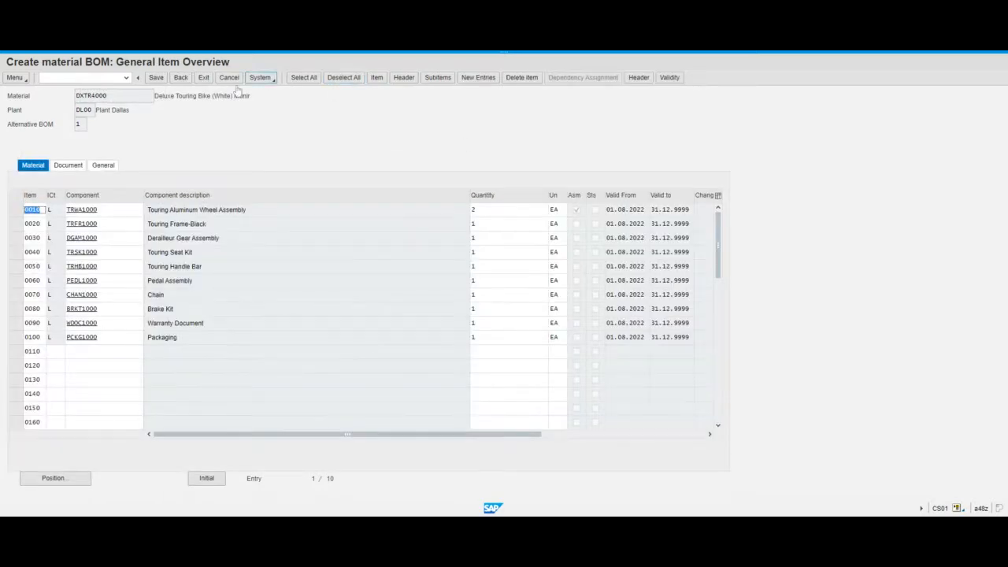
Replace the component of item 0020 with the white touring frame TRFR4000
left_click(98, 99)
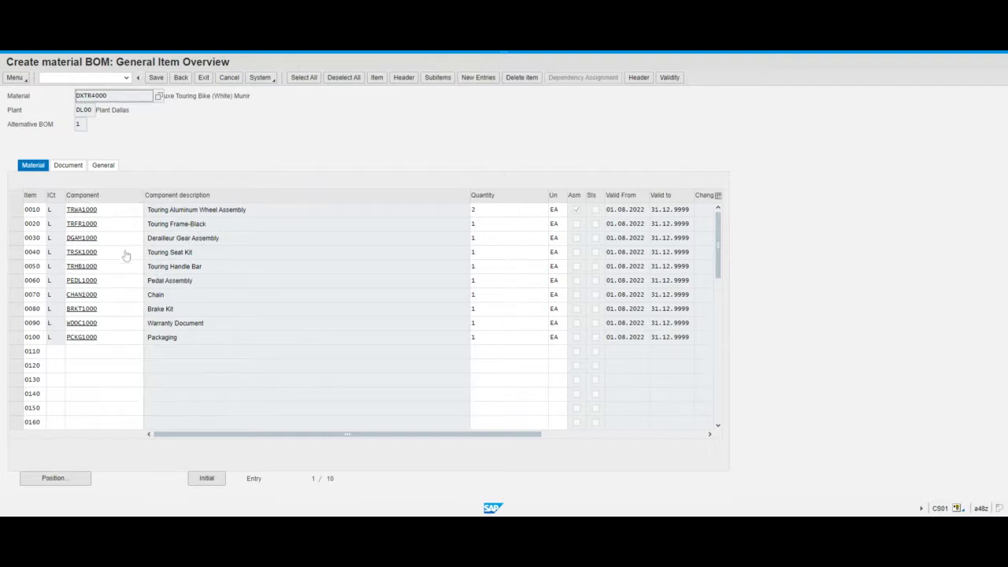
left_click(189, 254)
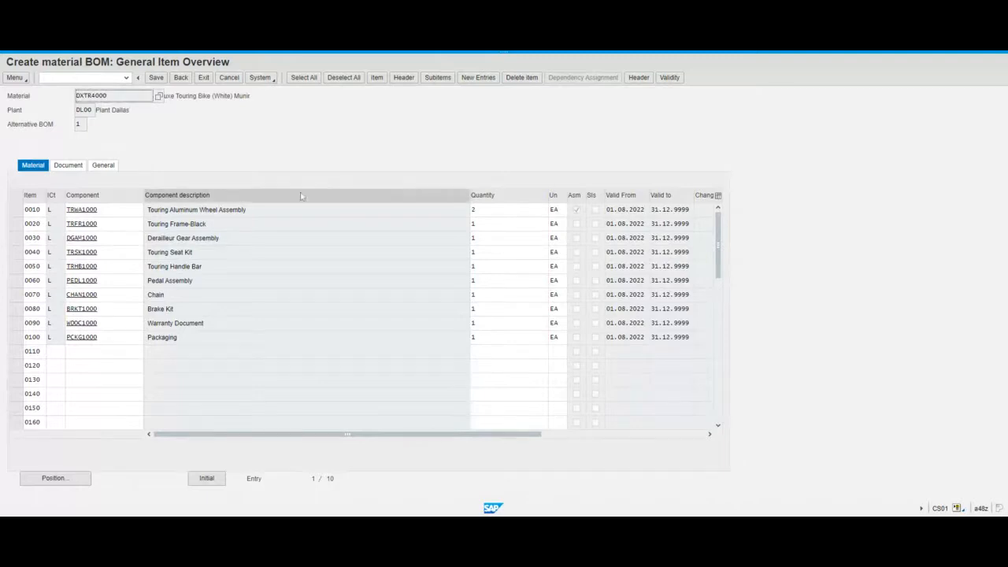
double_click(96, 227)
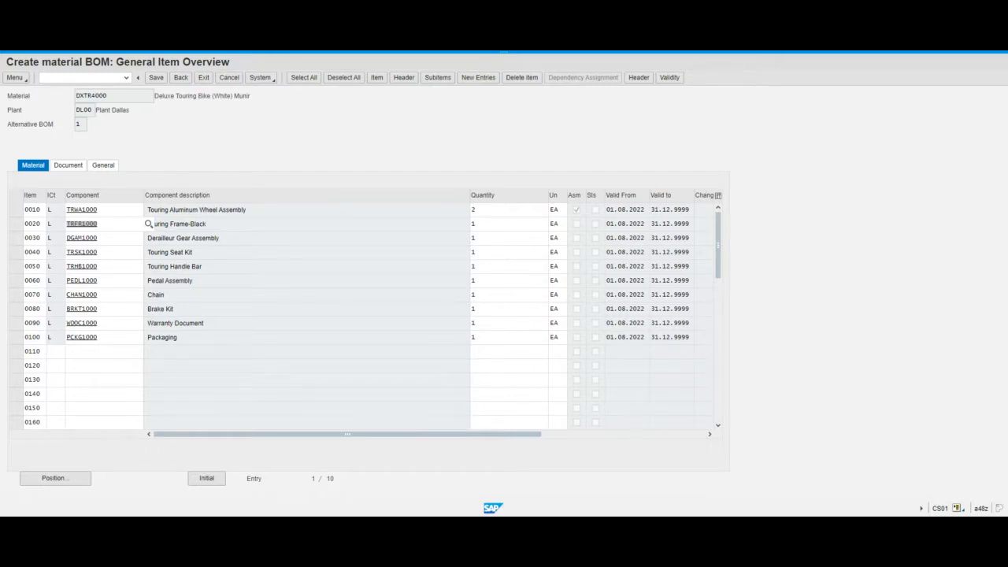
left_click(89, 226)
type("4")
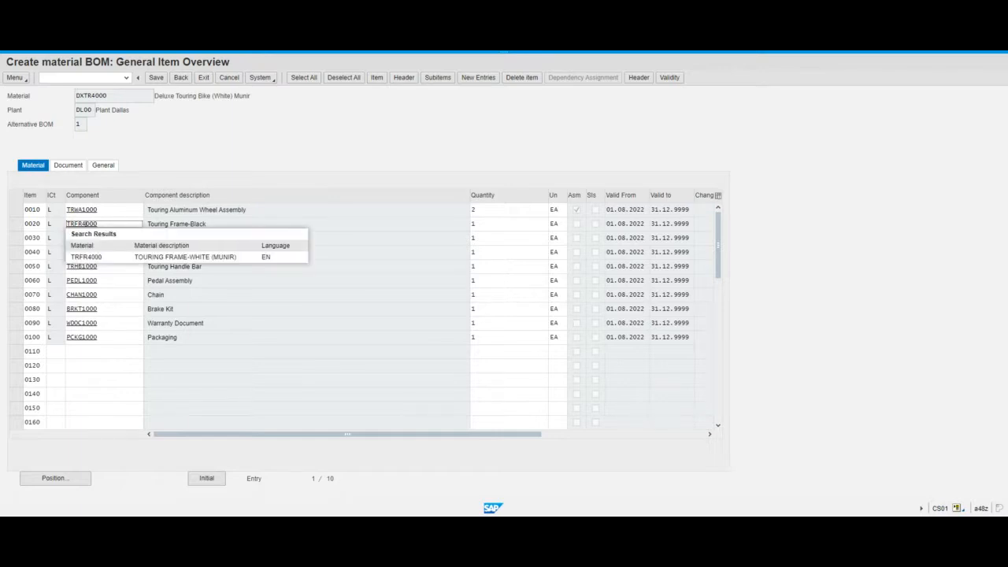
left_click(229, 257)
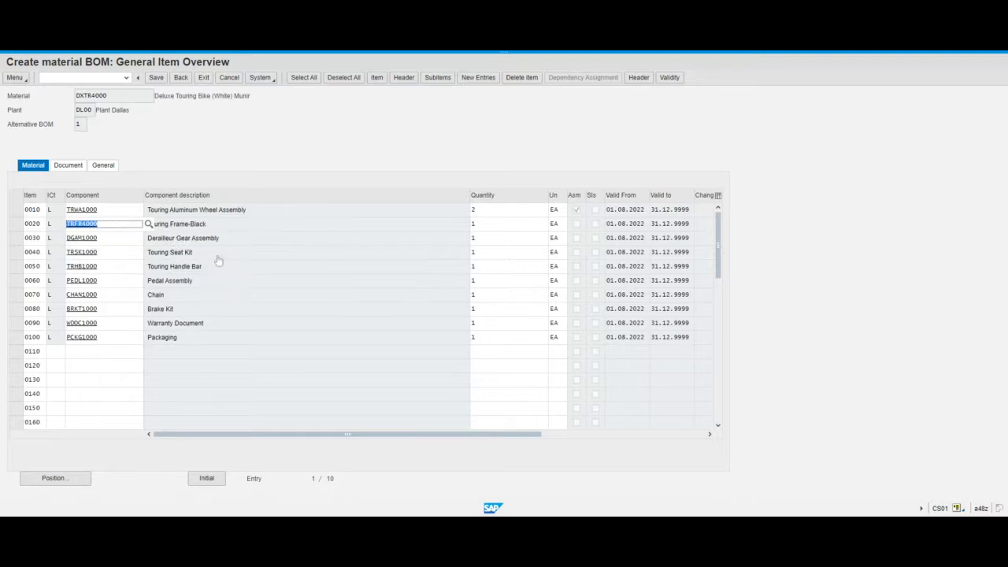
left_click(116, 228)
key("Return")
left_click(199, 227)
double_click(105, 227)
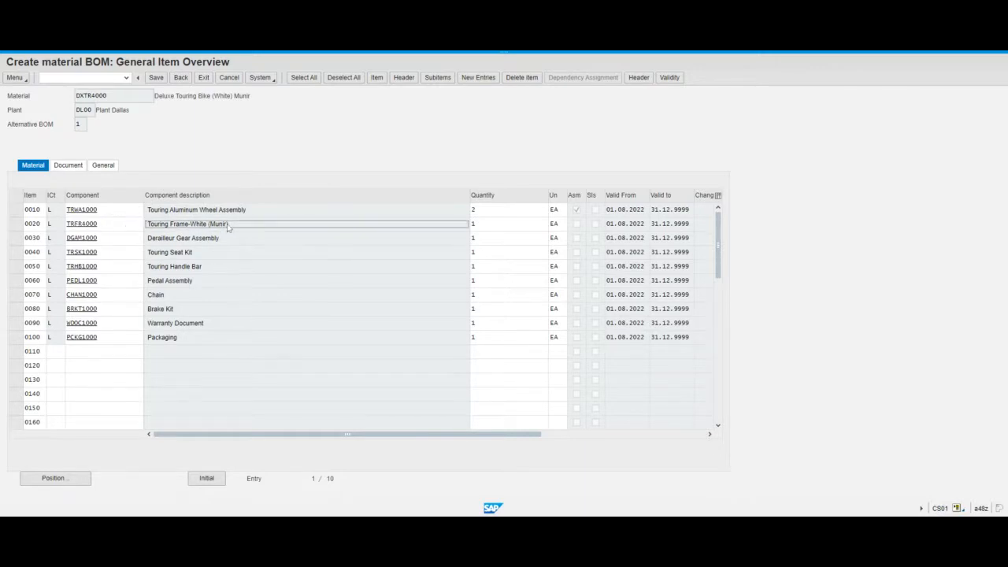
double_click(132, 227)
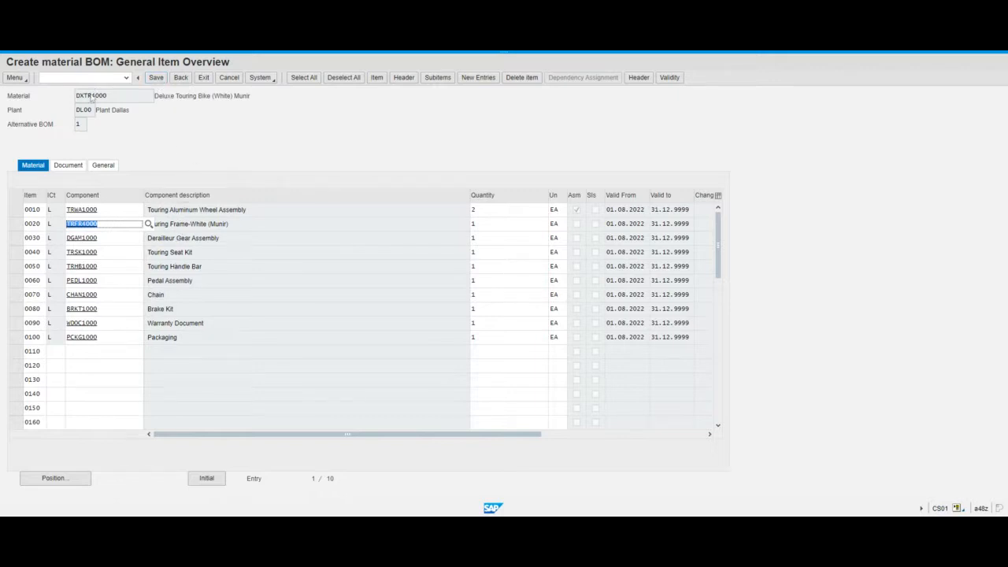
Review the DXTR4000 BOM's components from item 0010 to 0100, checking their descriptions and quantities
left_click(100, 98)
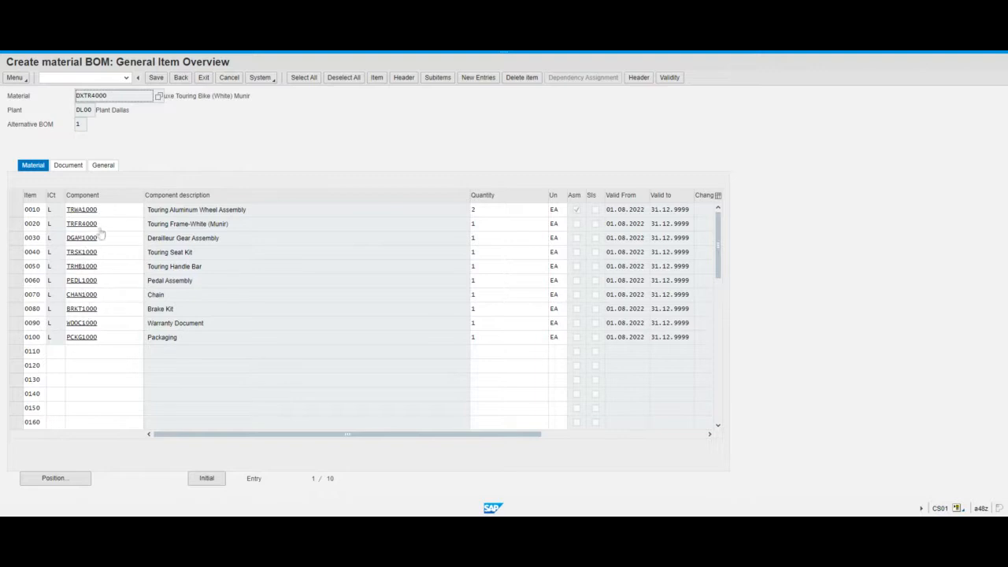
left_click(229, 214)
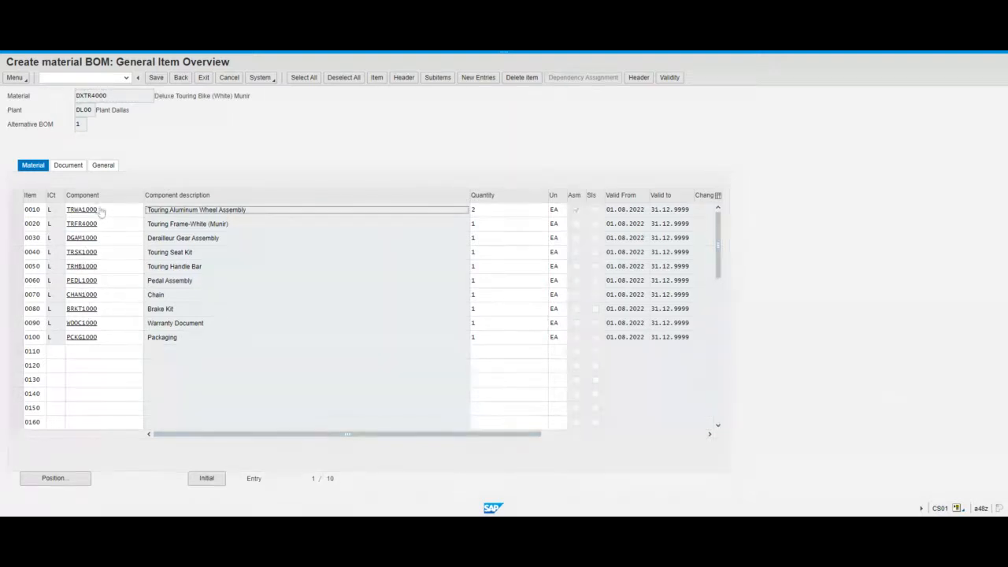
left_click(104, 213)
left_click(190, 212)
left_click(210, 226)
left_click(199, 240)
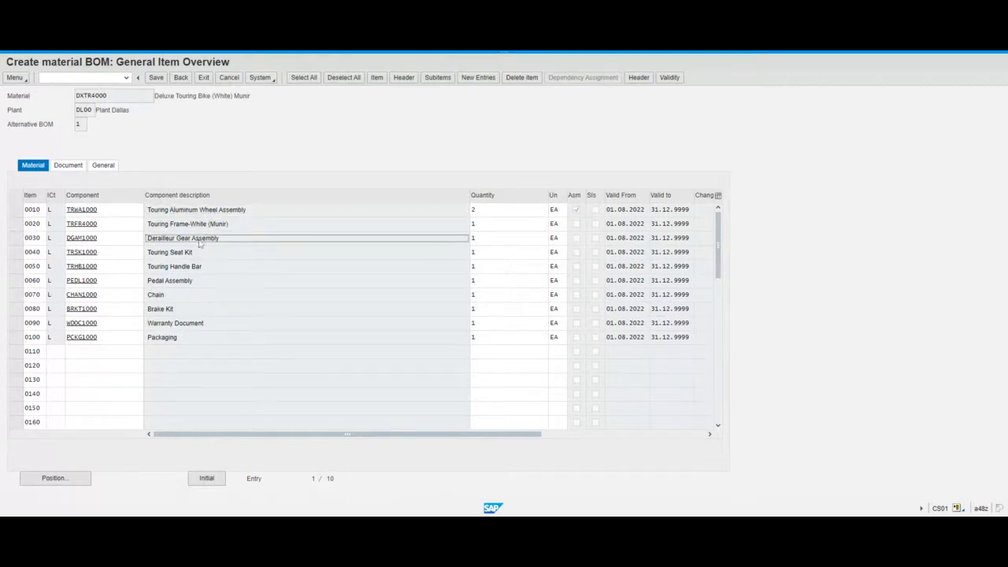
left_click(197, 253)
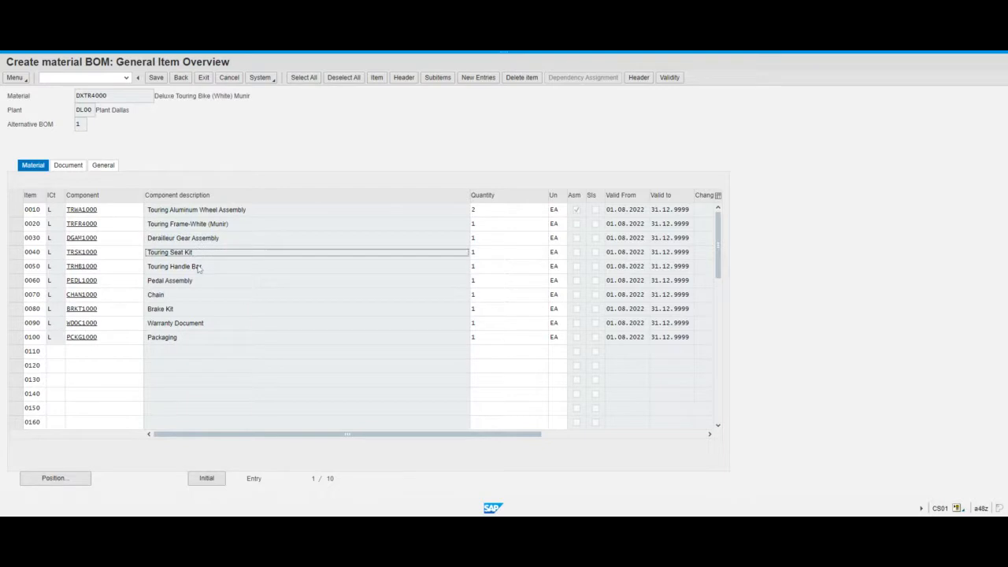
left_click(197, 268)
left_click(197, 282)
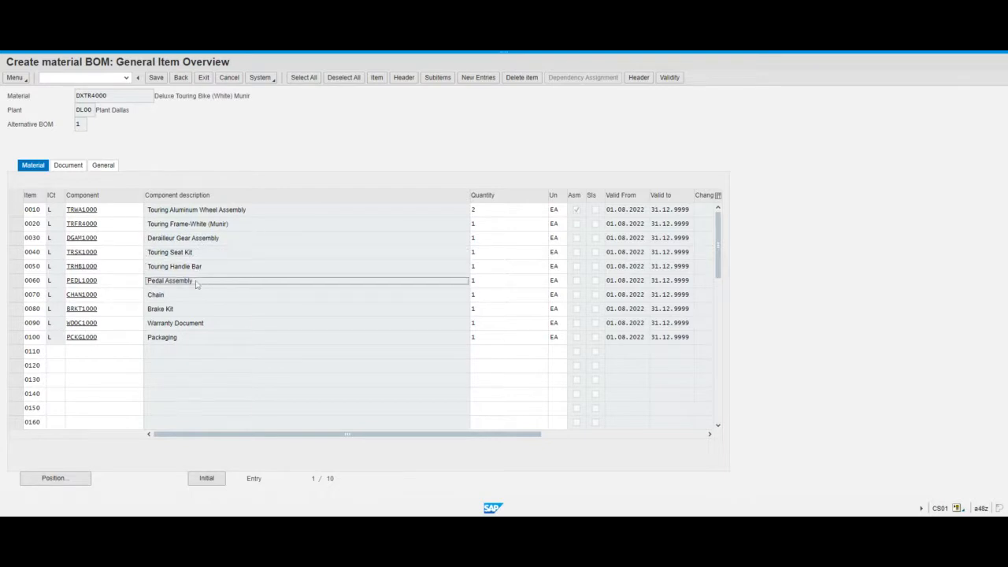
left_click(175, 297)
left_click(175, 311)
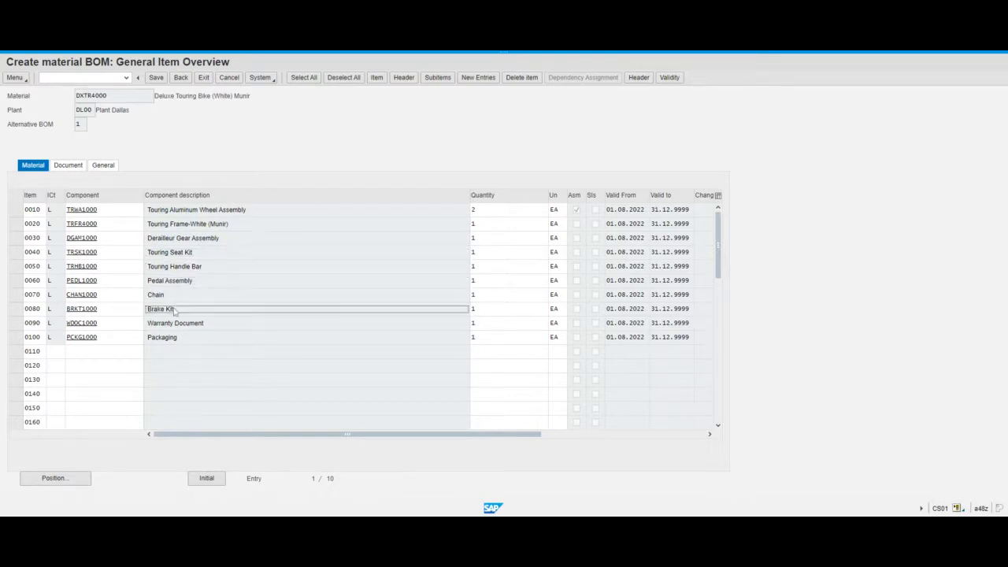
left_click(176, 326)
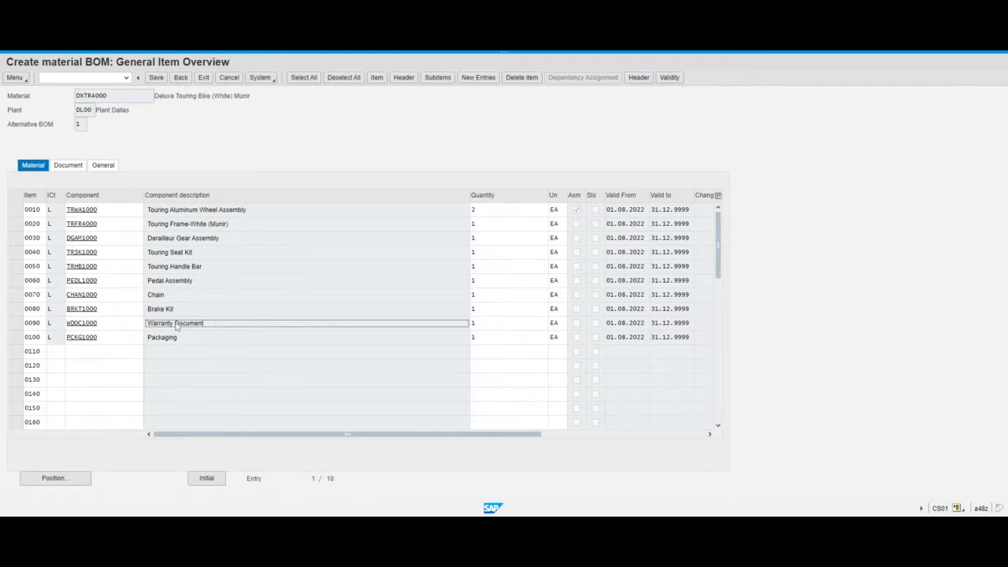
left_click(168, 340)
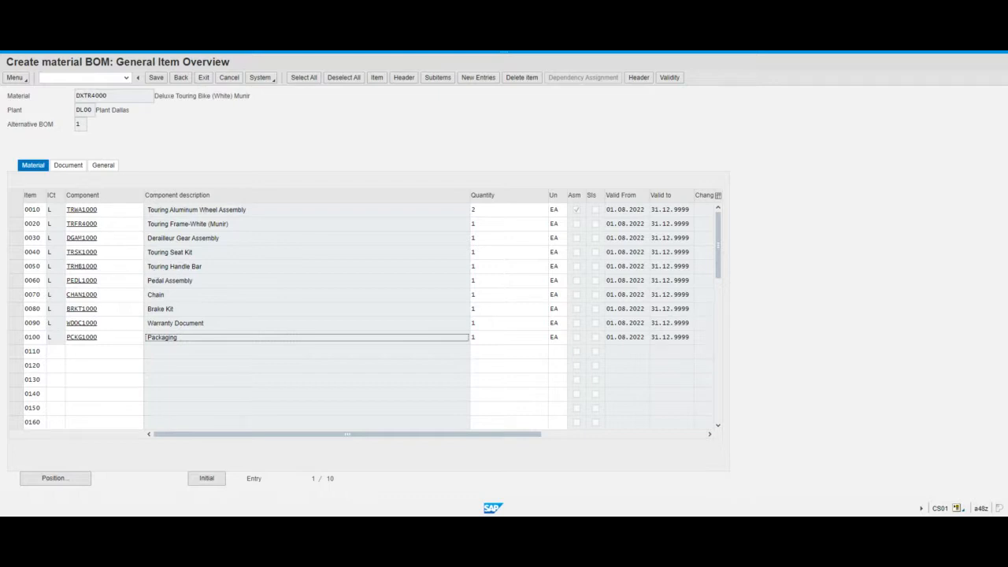
left_click(473, 352)
left_click(477, 211)
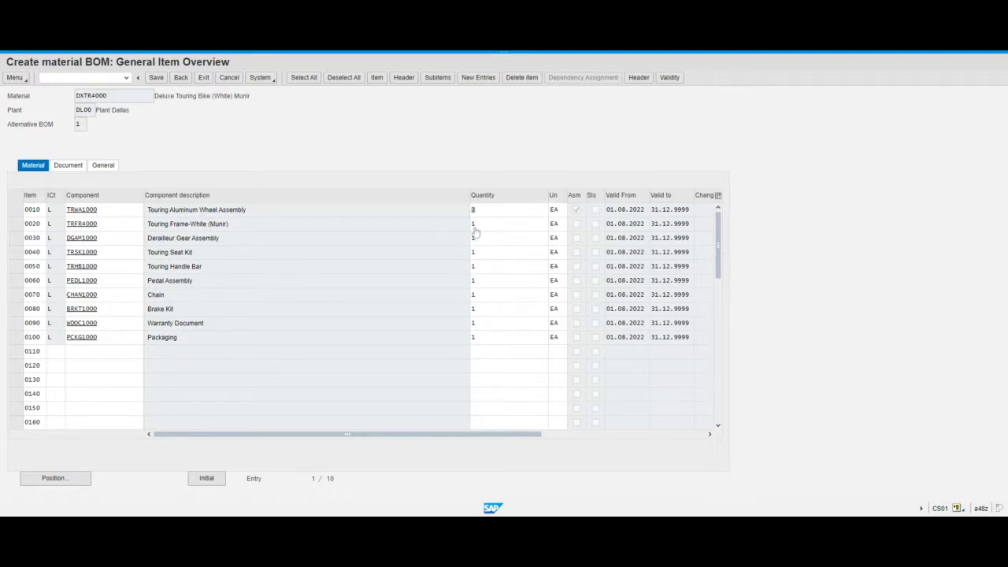
Save the DXTR4000 BOM, then view and close the details of the status message
left_click(159, 81)
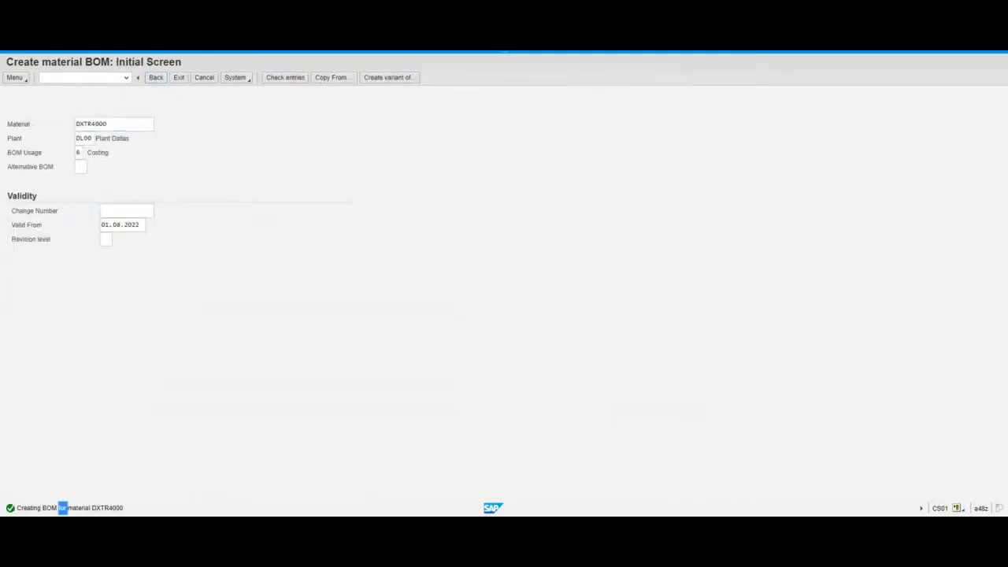
double_click(63, 509)
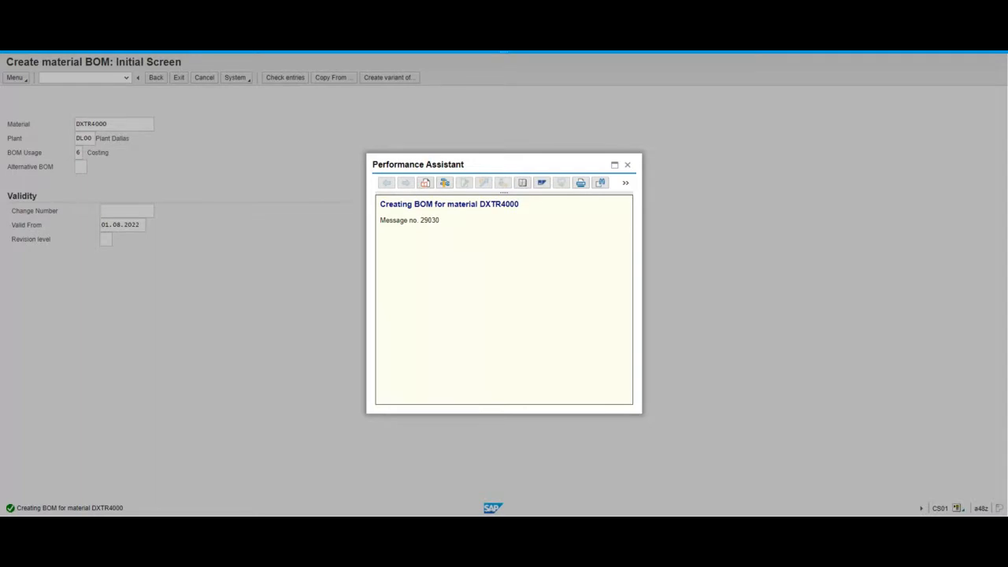
left_click(628, 166)
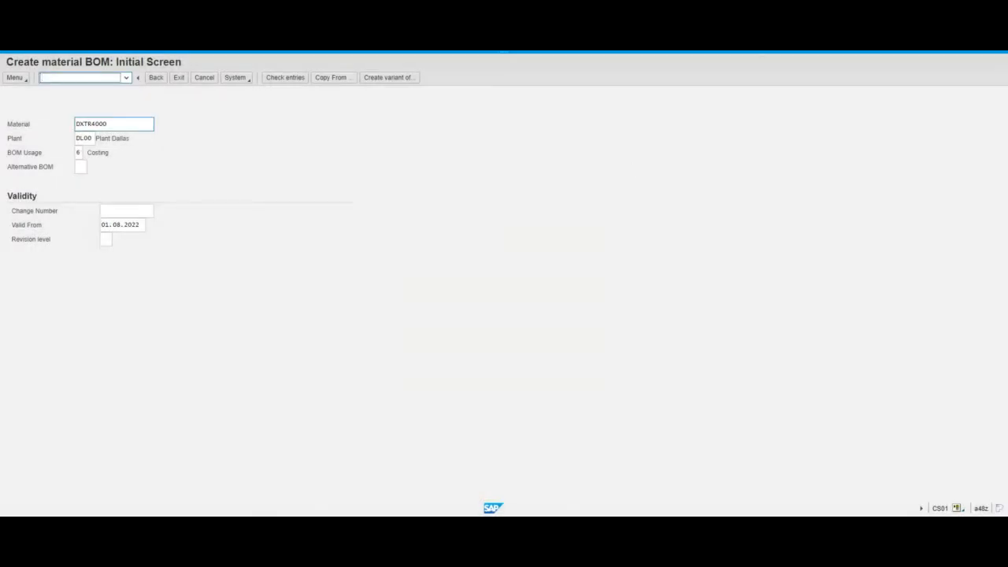
Leave the BOM creation and start transaction CA01 for creating a routing
left_click(186, 82)
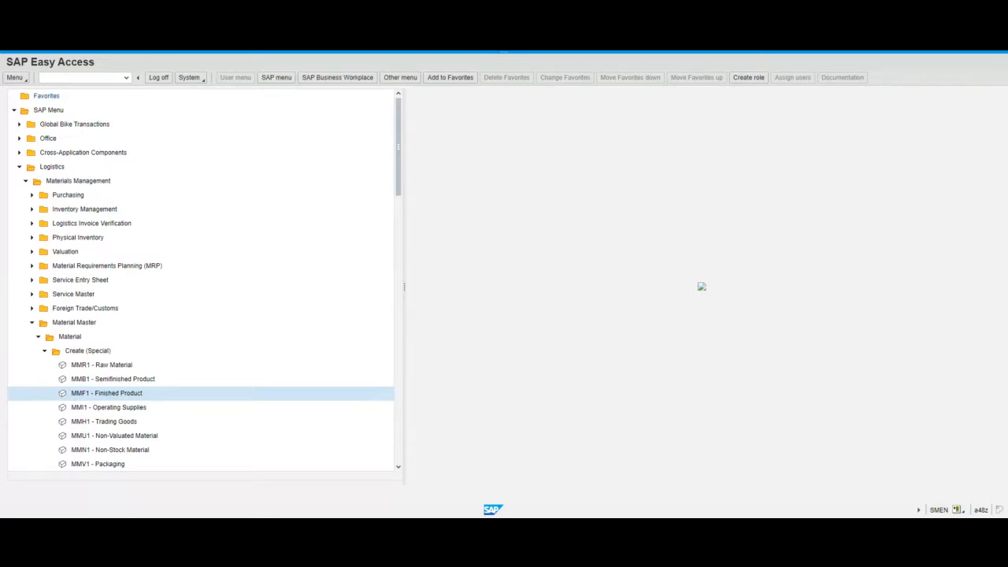
left_click(79, 77)
type("ca01")
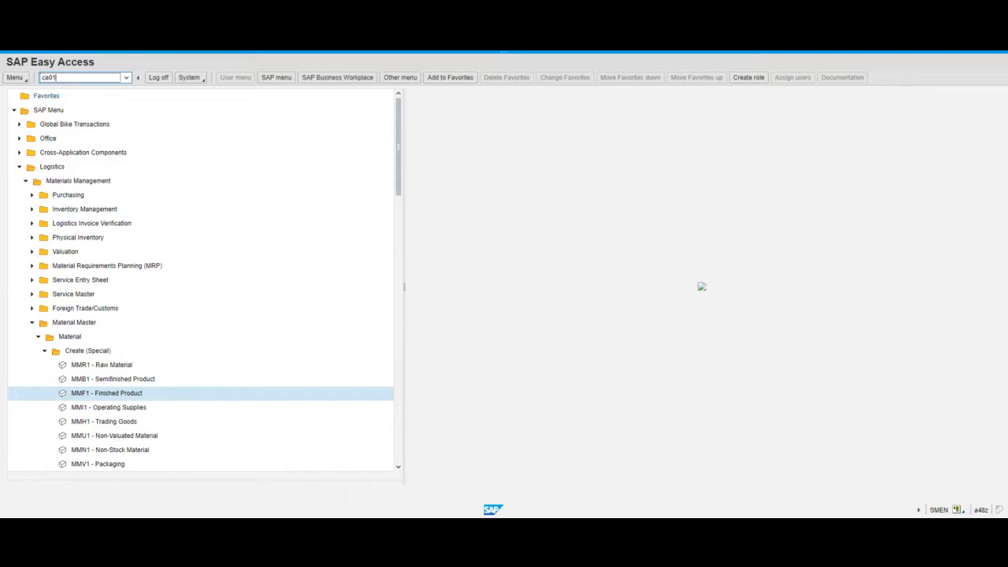
key("Return")
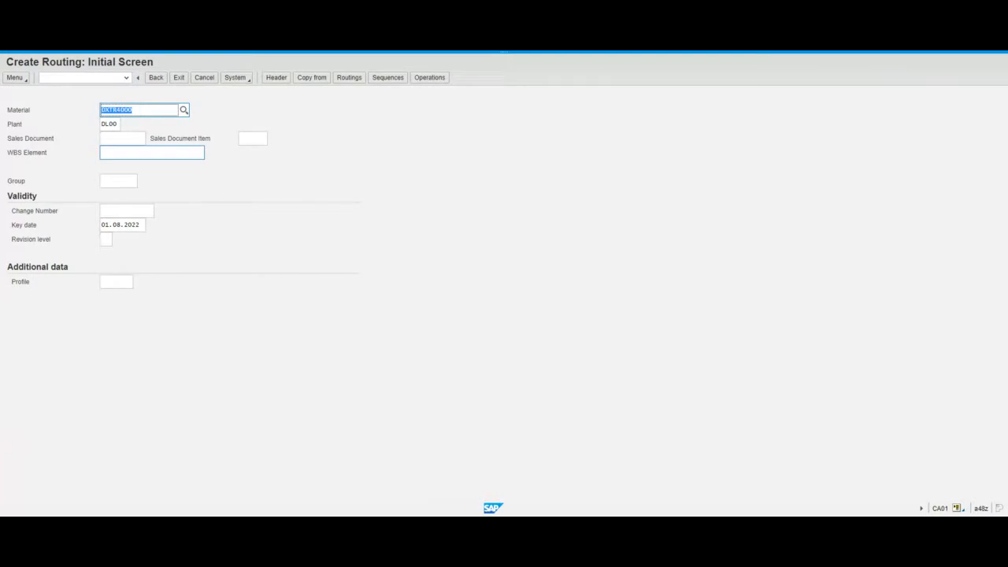
Search for materials with DXTR4*** and select DXTR4000 as the routing's material
left_click(618, 53)
key("Return")
left_click(131, 110)
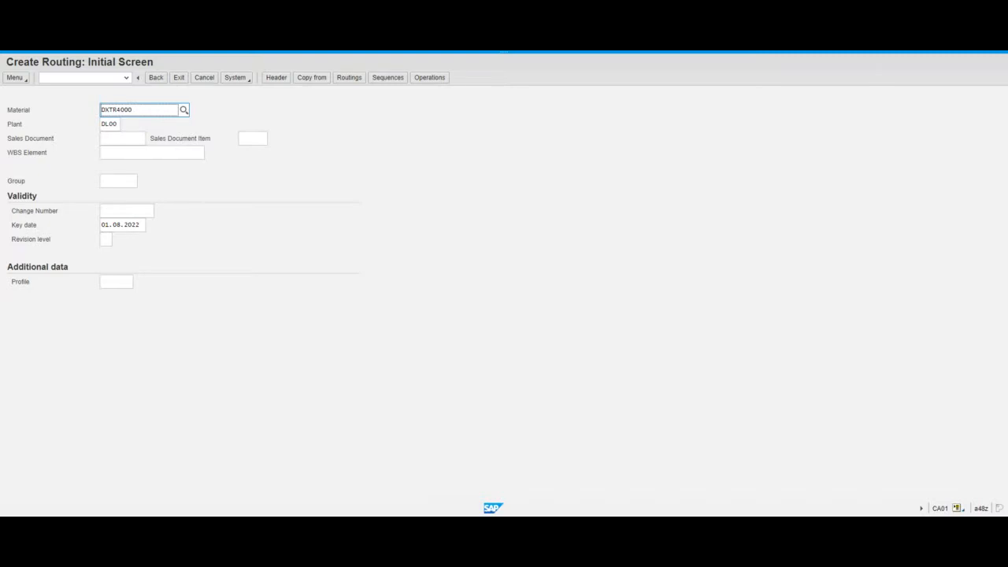
left_click_drag(131, 109, 124, 110)
type("***")
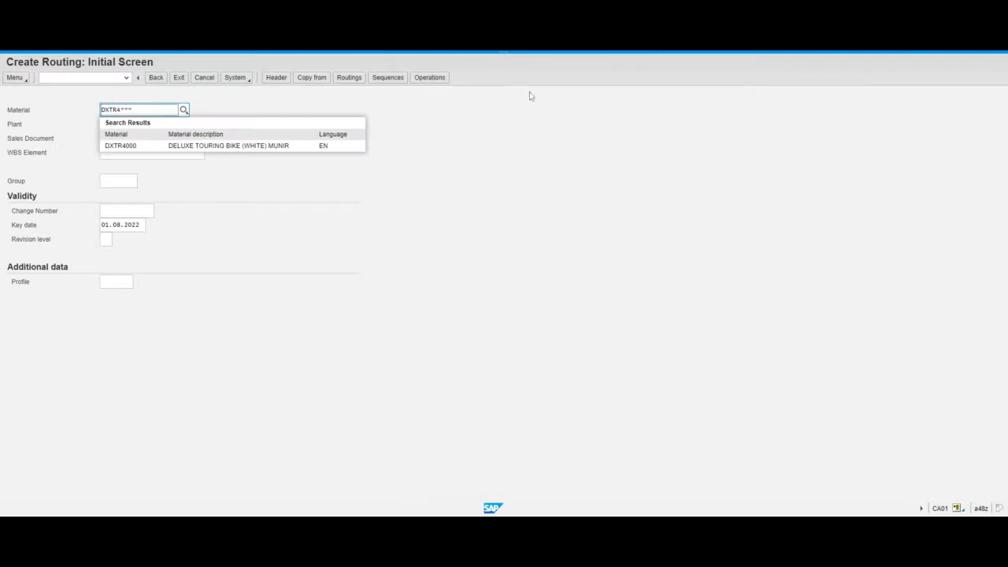
left_click(122, 147)
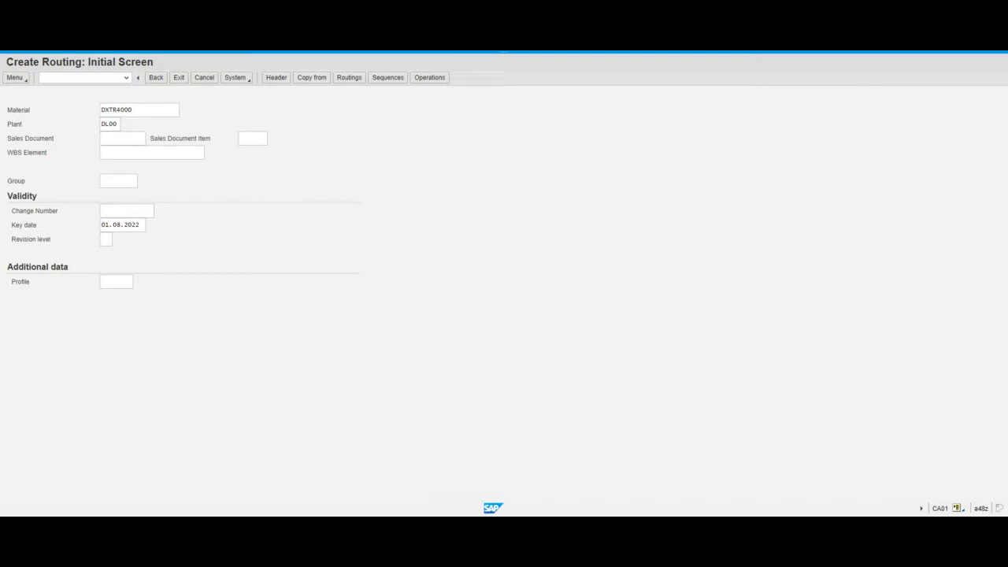
Copy the routing of material DXTR1000 in plant DL00 as the template for the DXTR4000 routing, using the Routing type
left_click(312, 79)
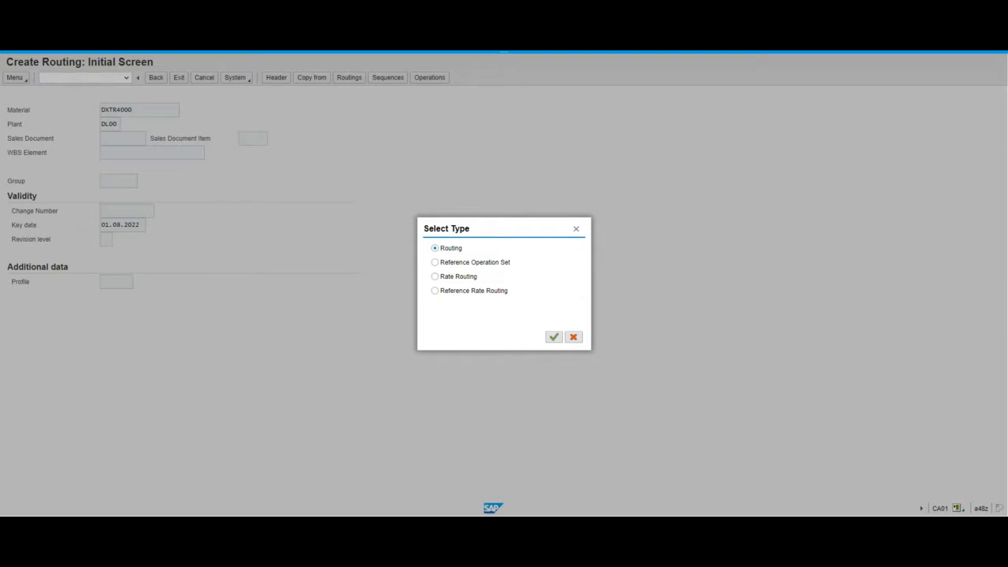
left_click(555, 338)
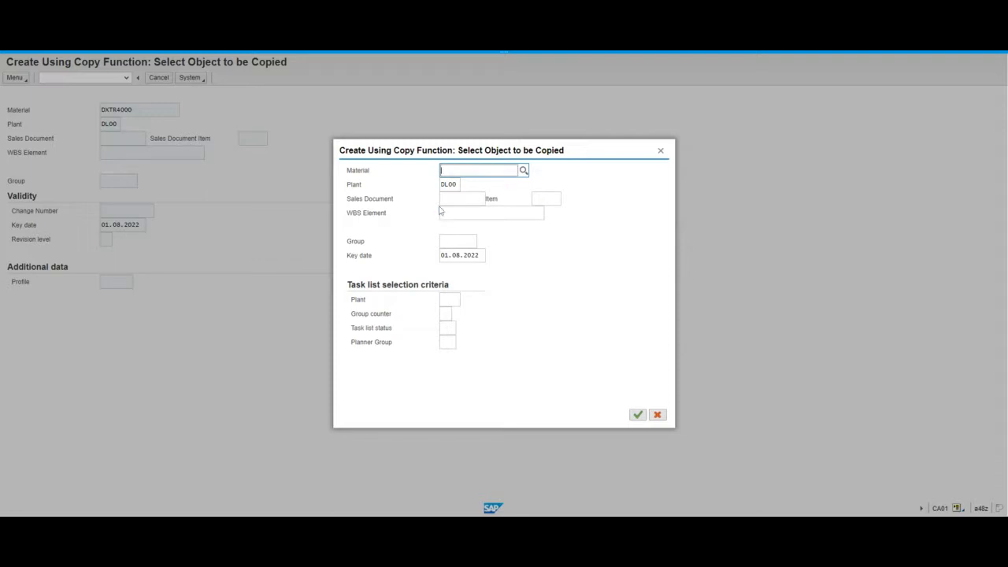
type("dx")
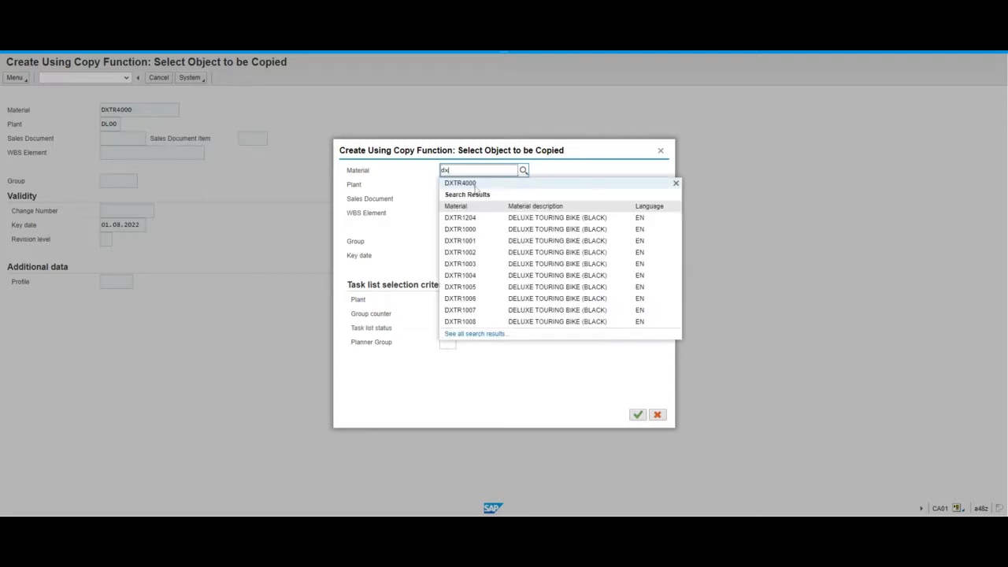
left_click(465, 229)
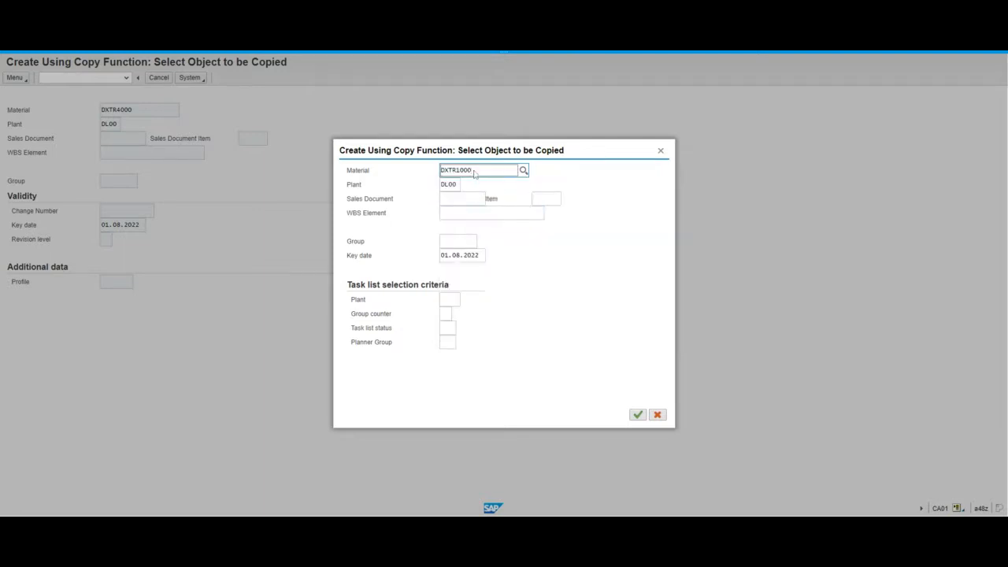
key("BackSpace")
key("BackSpace")
key("BackSpace")
type("**")
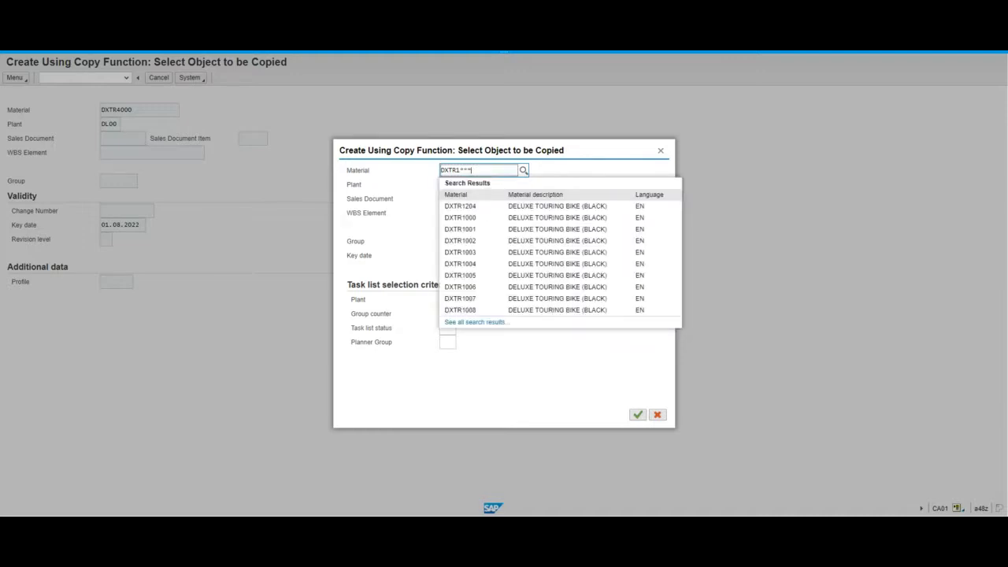
left_click(470, 219)
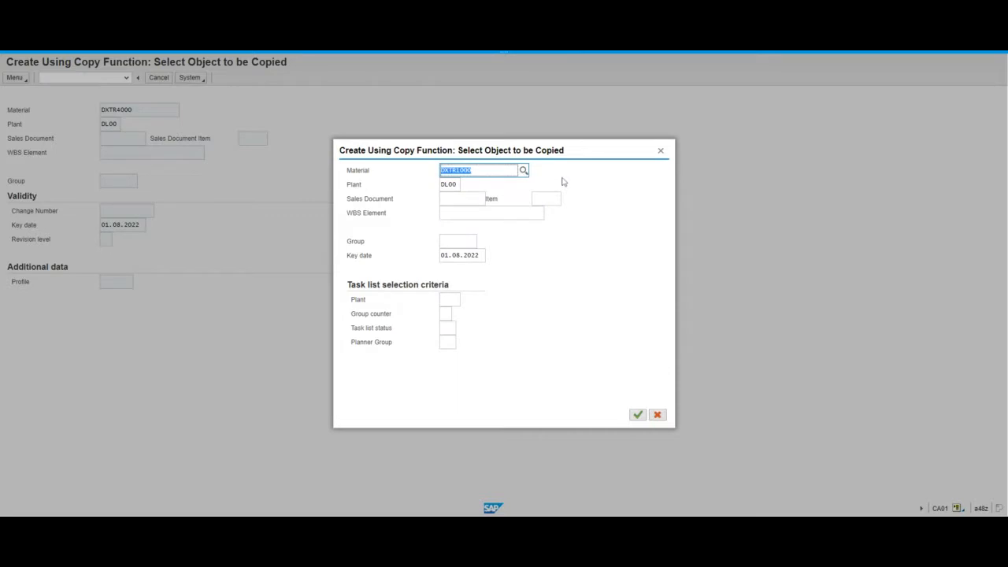
left_click(574, 173)
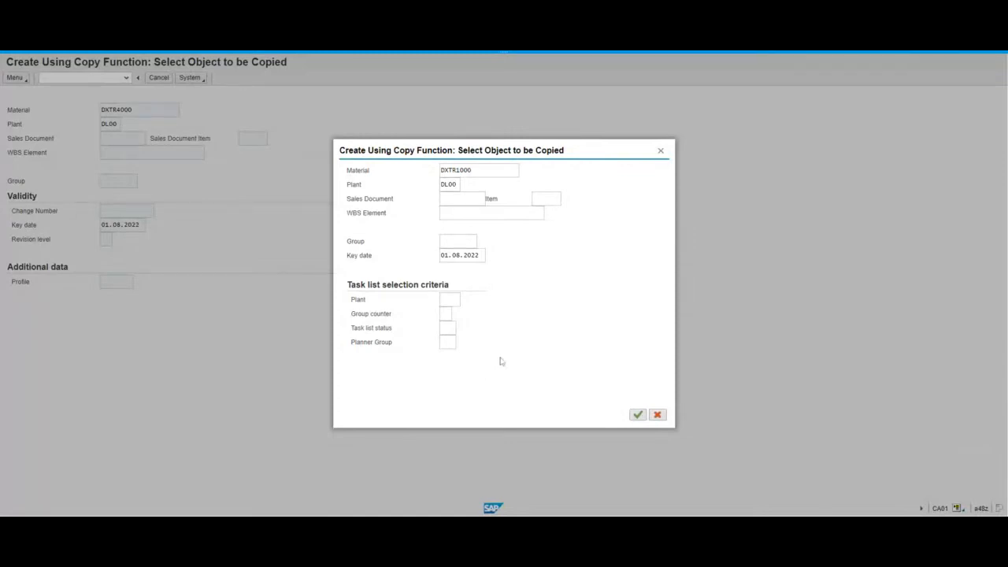
left_click(637, 416)
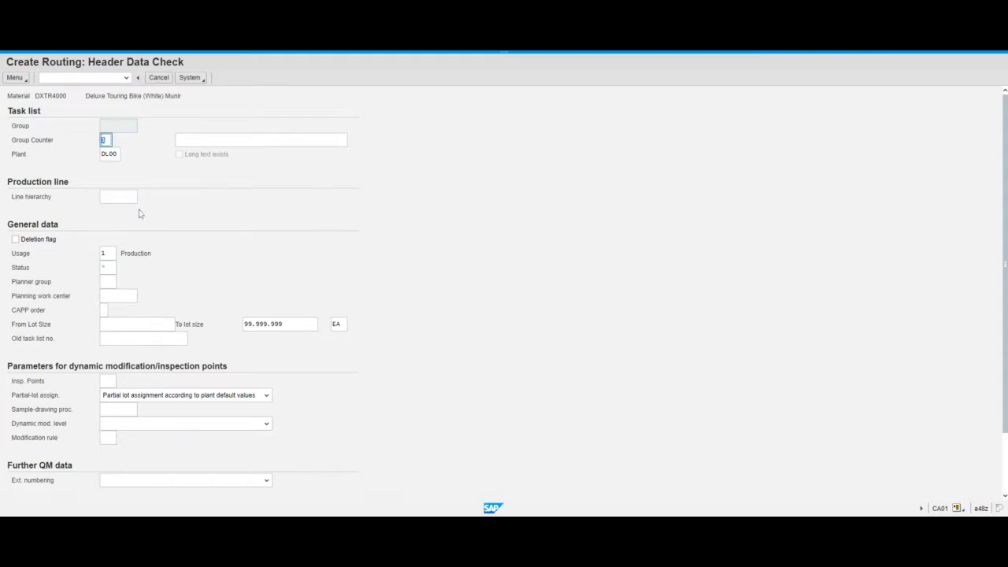
Set the routing header's status to 4, Released (general), and continue to the operation overview
scroll(382, 236, "down", 3)
scroll(445, 229, "up", 3)
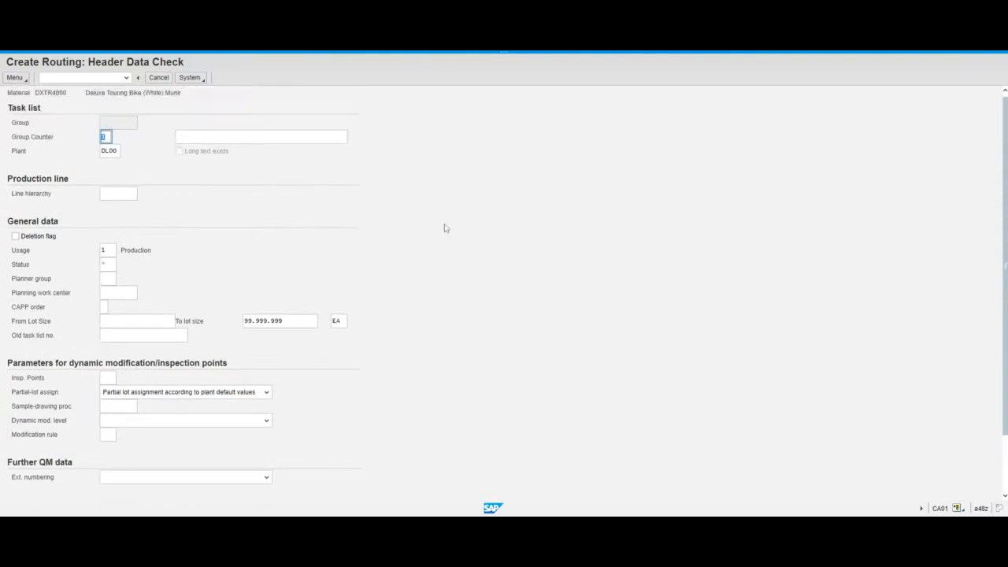
left_click(107, 266)
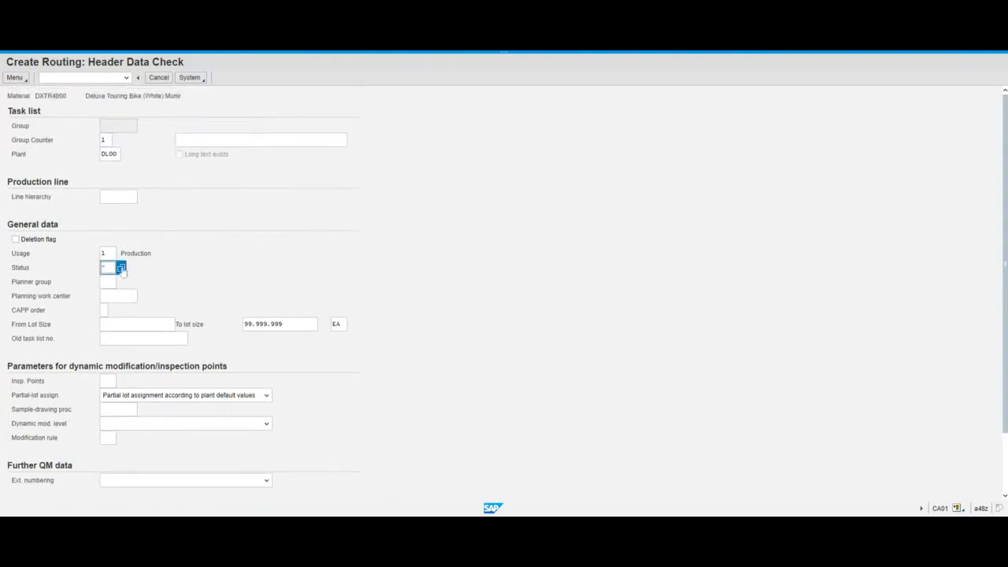
left_click(121, 268)
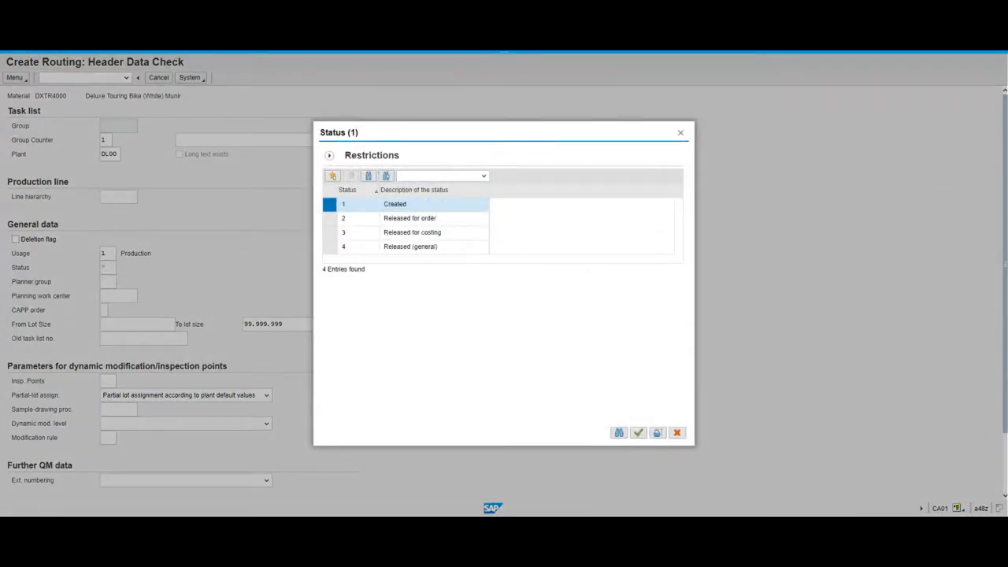
left_click(345, 249)
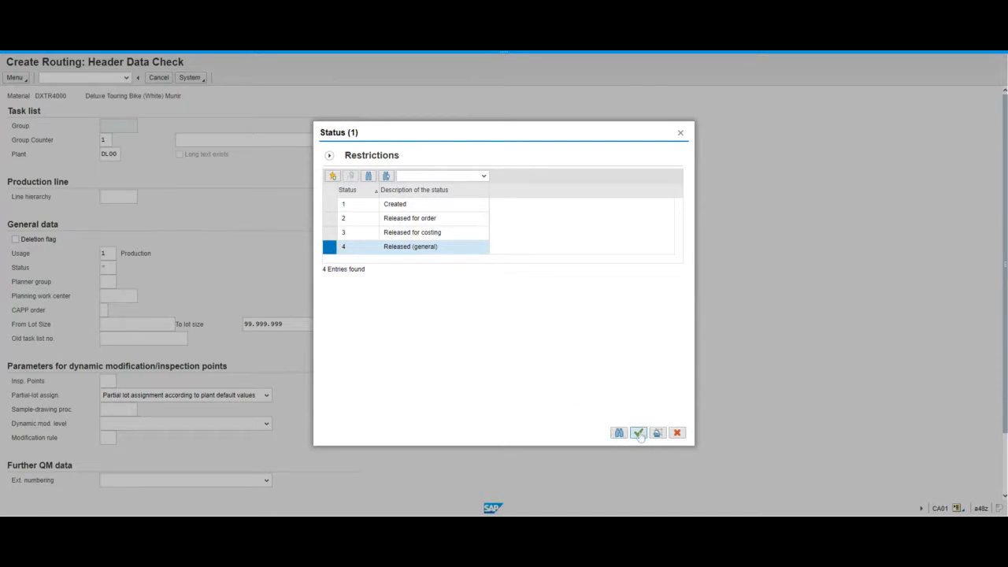
key("Return")
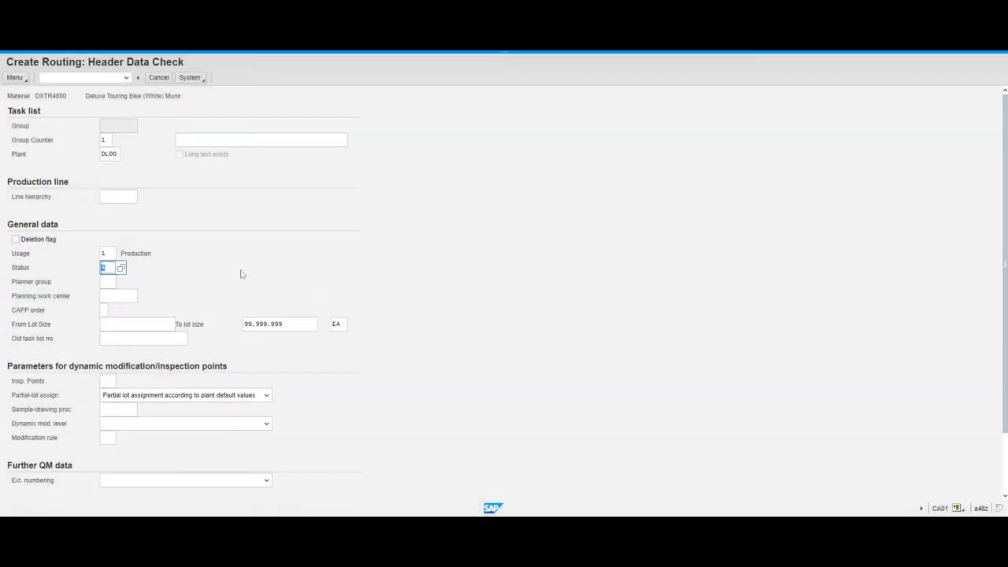
left_click(106, 253)
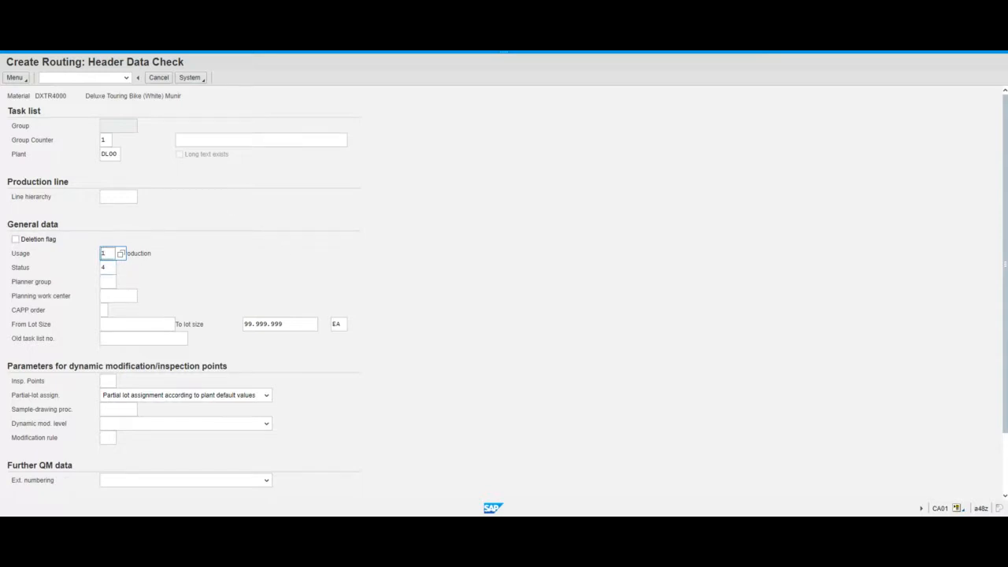
left_click(103, 267)
key("Return")
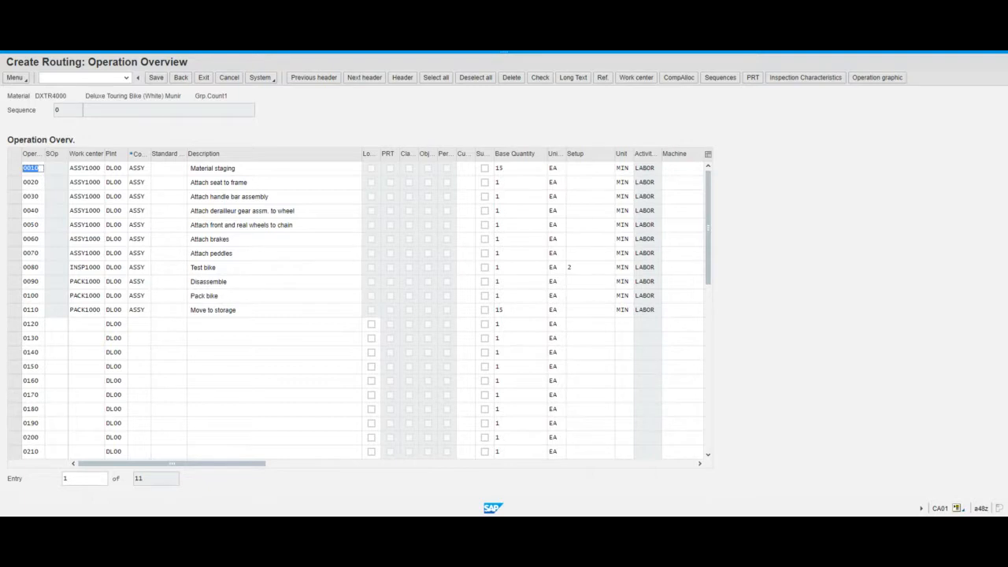
Review the copied routing operations, checking their descriptions and assigned work centers
left_click(211, 182)
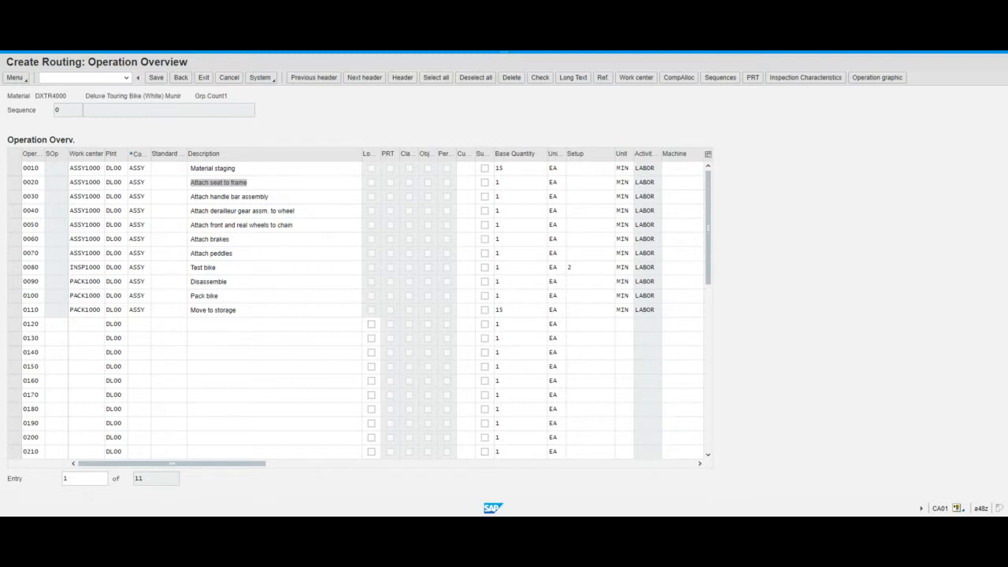
left_click(233, 199)
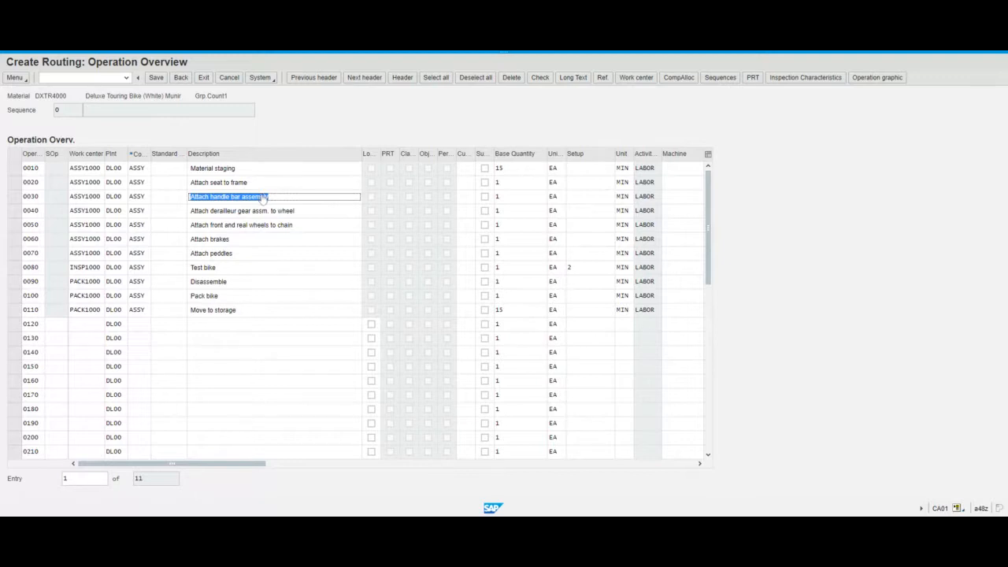
left_click(246, 213)
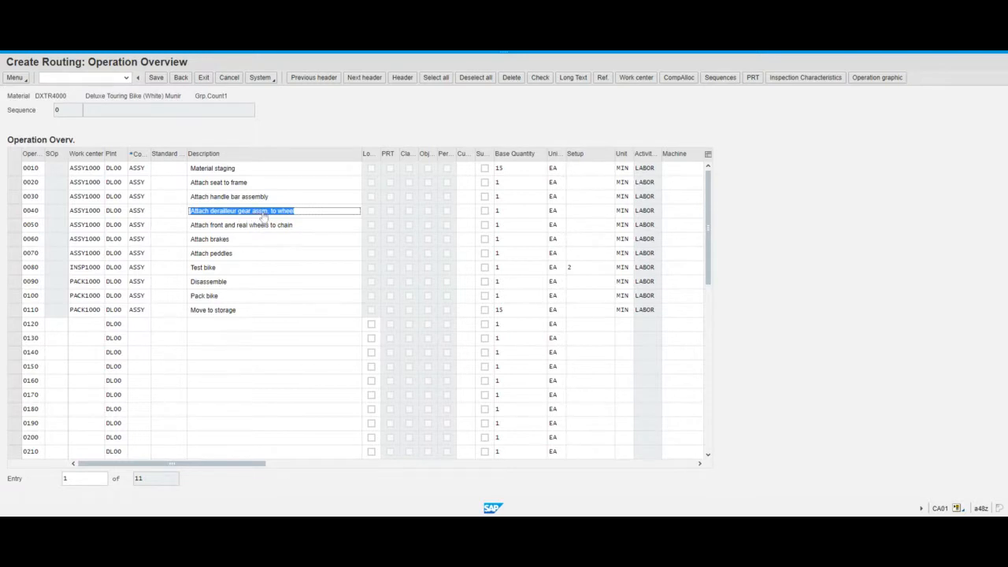
left_click(244, 228)
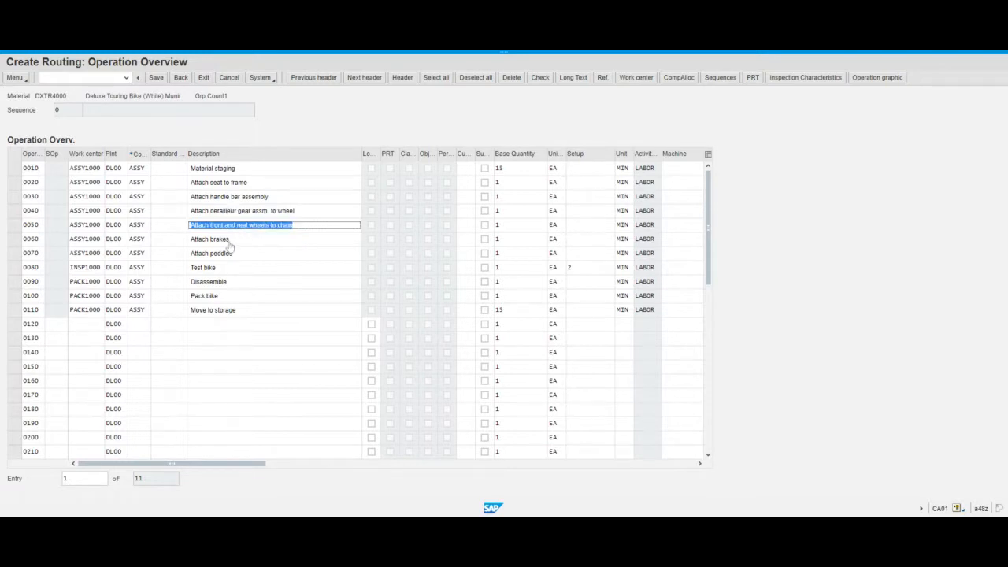
left_click(228, 240)
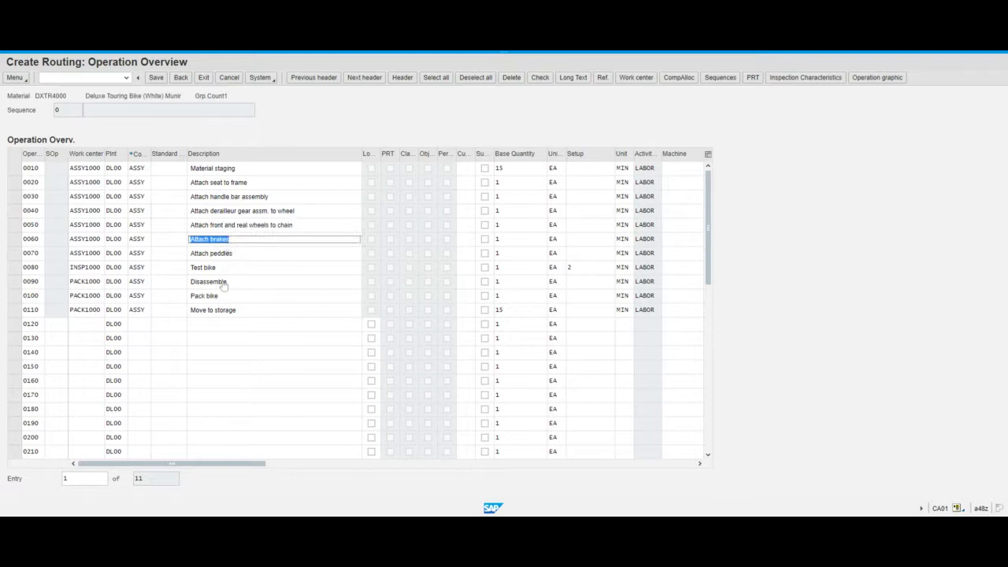
left_click(254, 256)
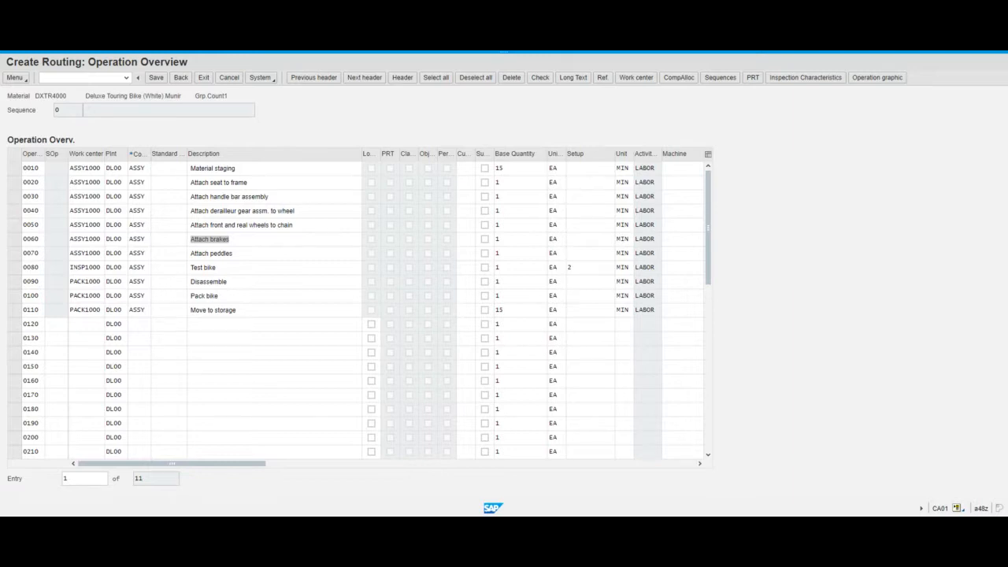
left_click(746, 313)
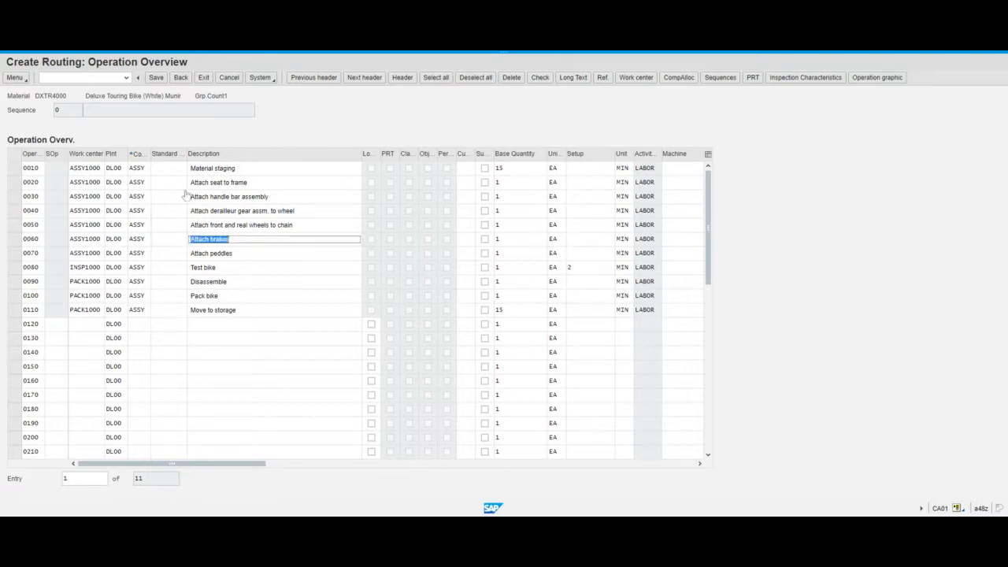
left_click(92, 171)
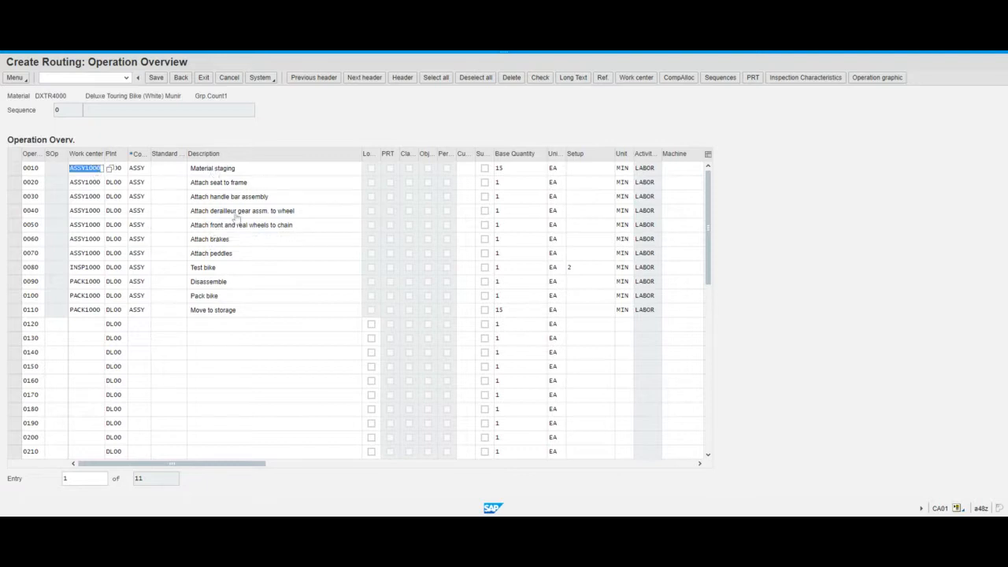
left_click(756, 229)
key("Down")
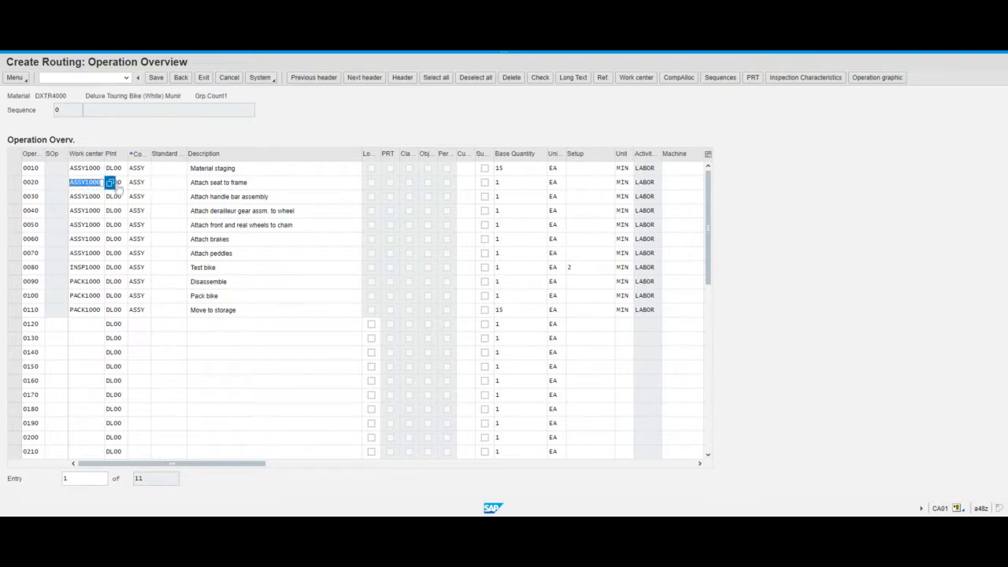
left_click(238, 188)
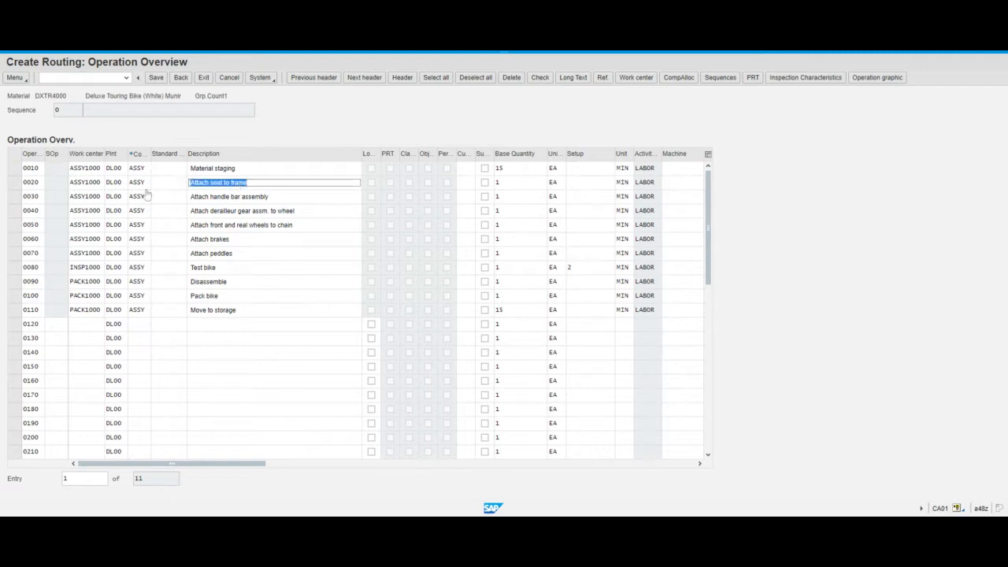
left_click(35, 197)
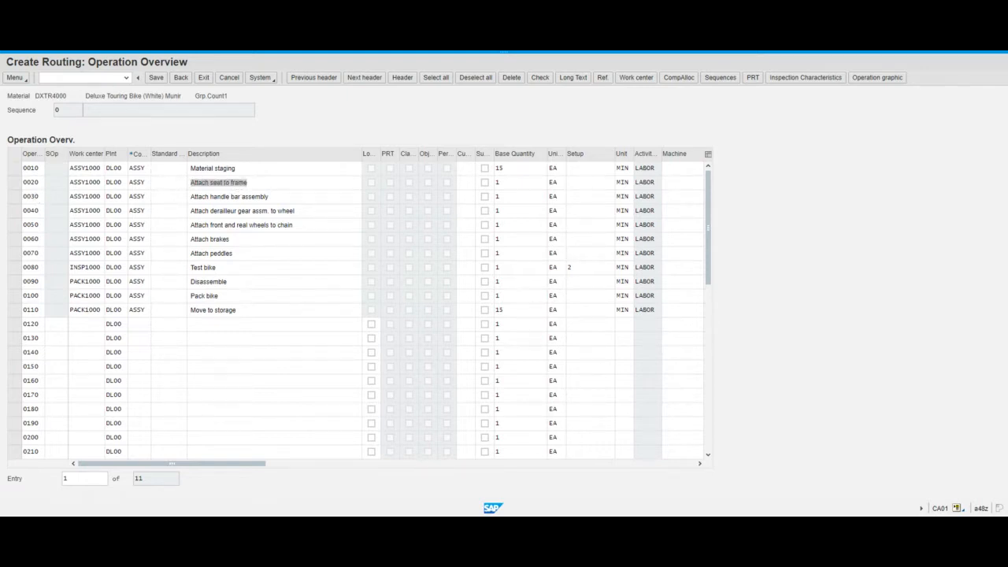
Select operation 0010 Material staging, view the component allocation with item 0020 TRFR4000, and return to the operation overview
left_click(14, 170)
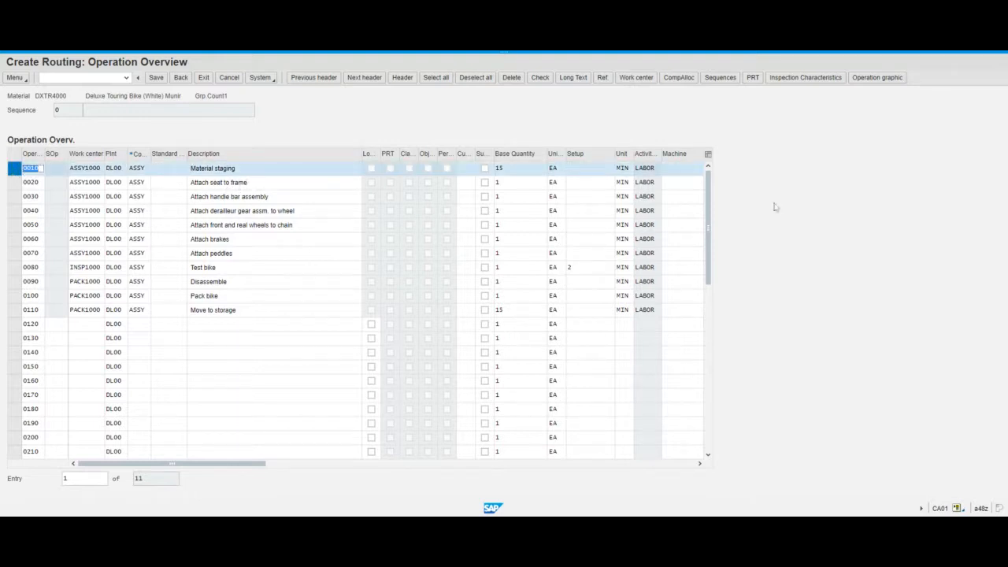
left_click(805, 214)
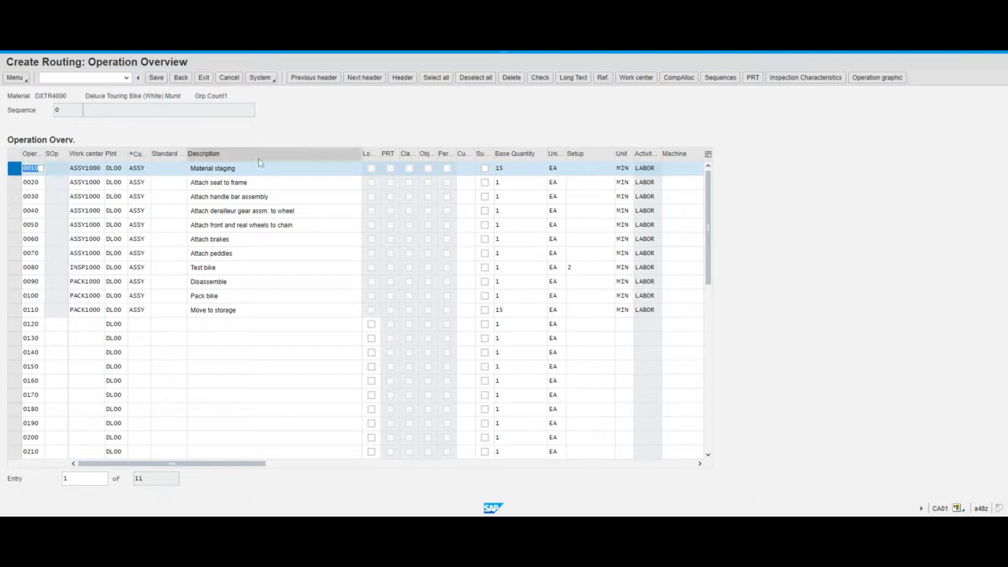
left_click(683, 79)
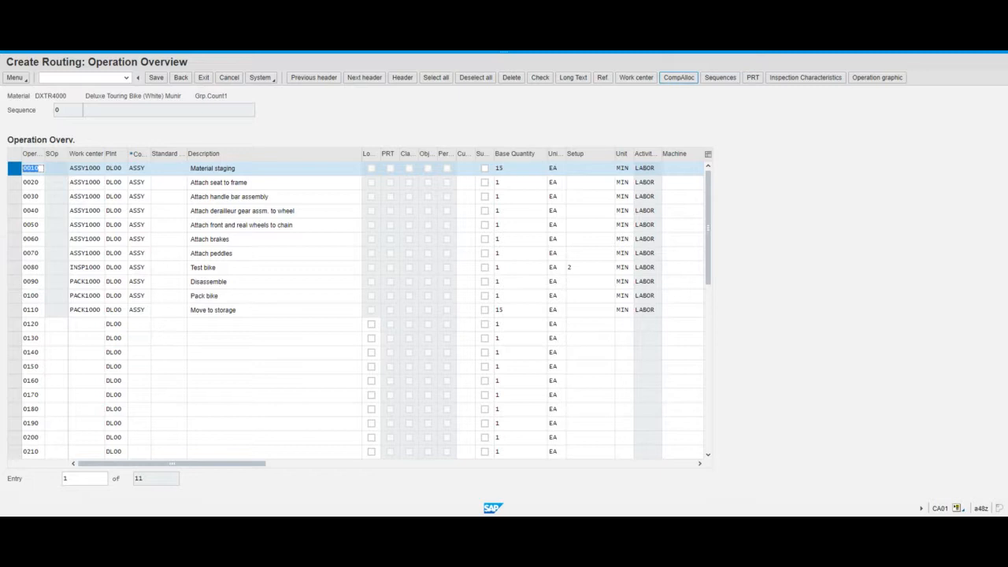
left_click(684, 81)
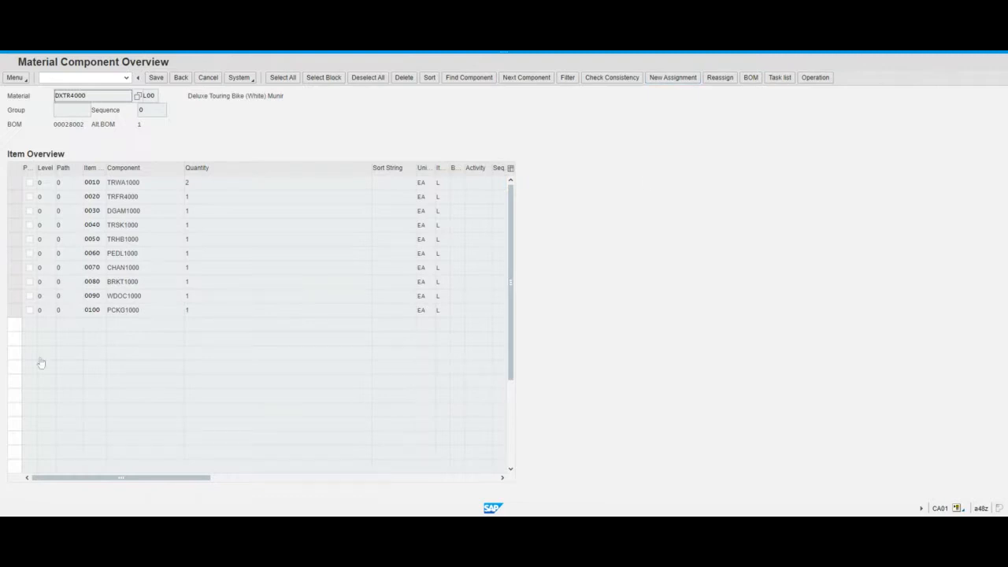
left_click(16, 197)
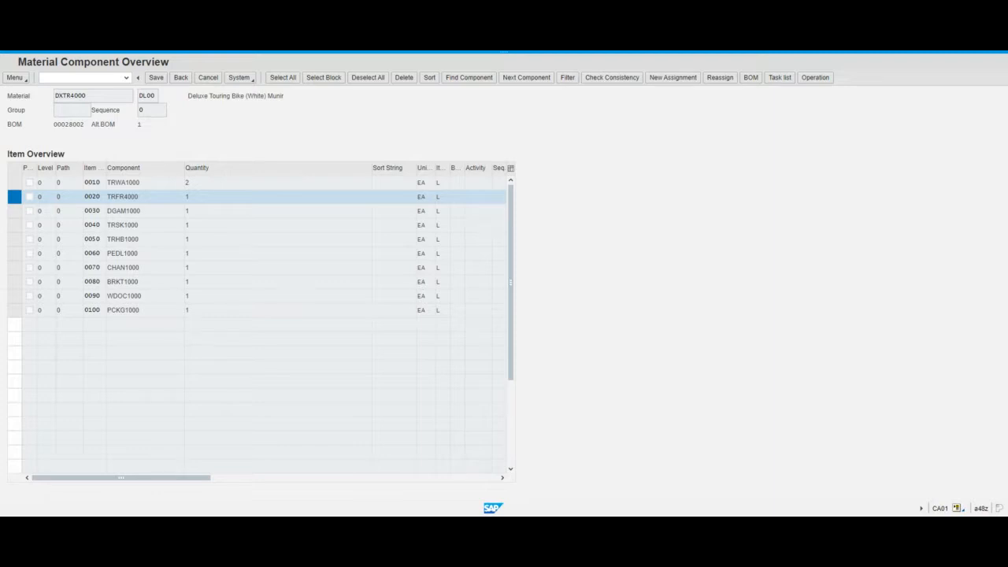
left_click(181, 78)
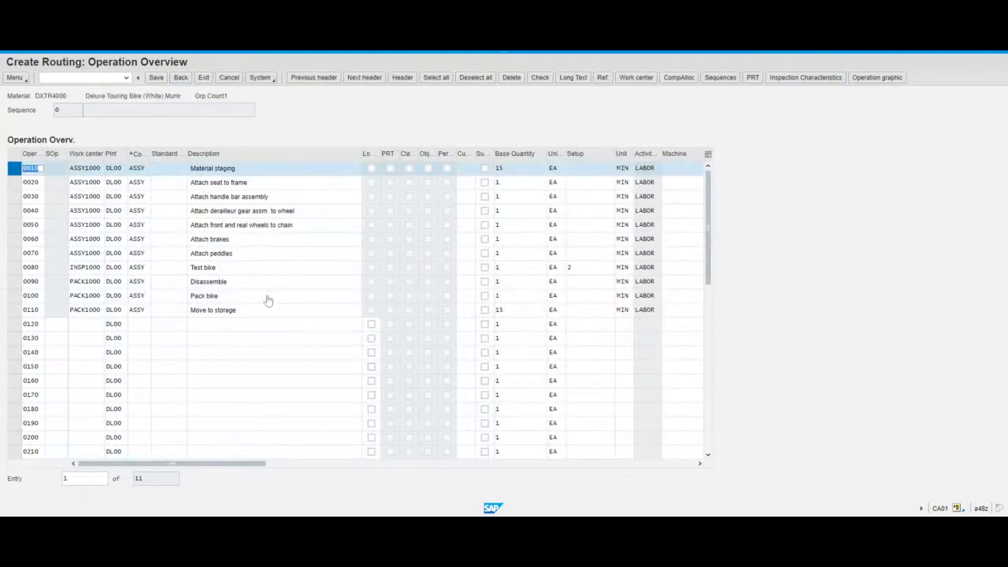
Recheck the component allocation for operation 0010 Material staging, marking item 0020 TRFR4000, and return to the operation overview
left_click(222, 171)
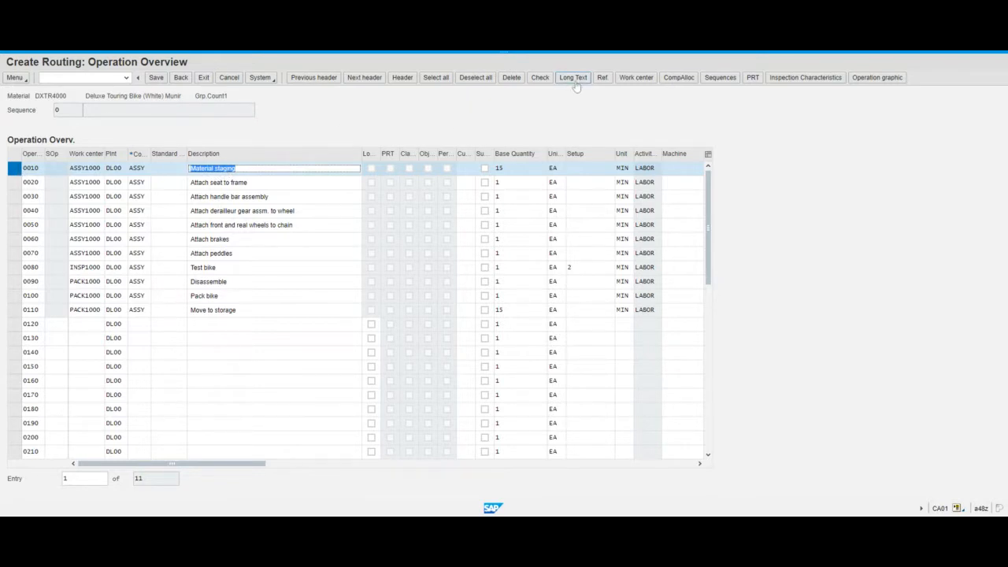
left_click(687, 78)
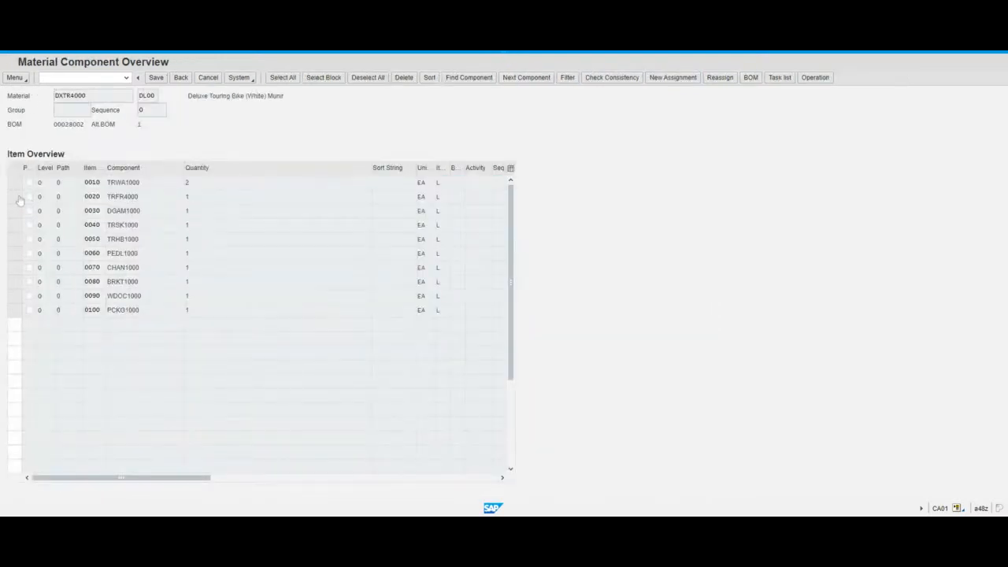
left_click(15, 196)
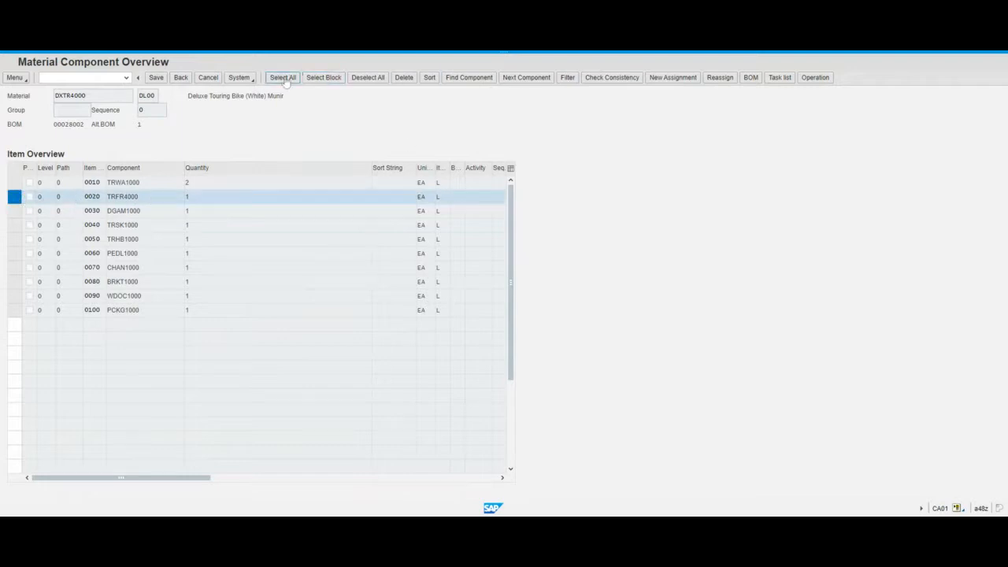
left_click(181, 78)
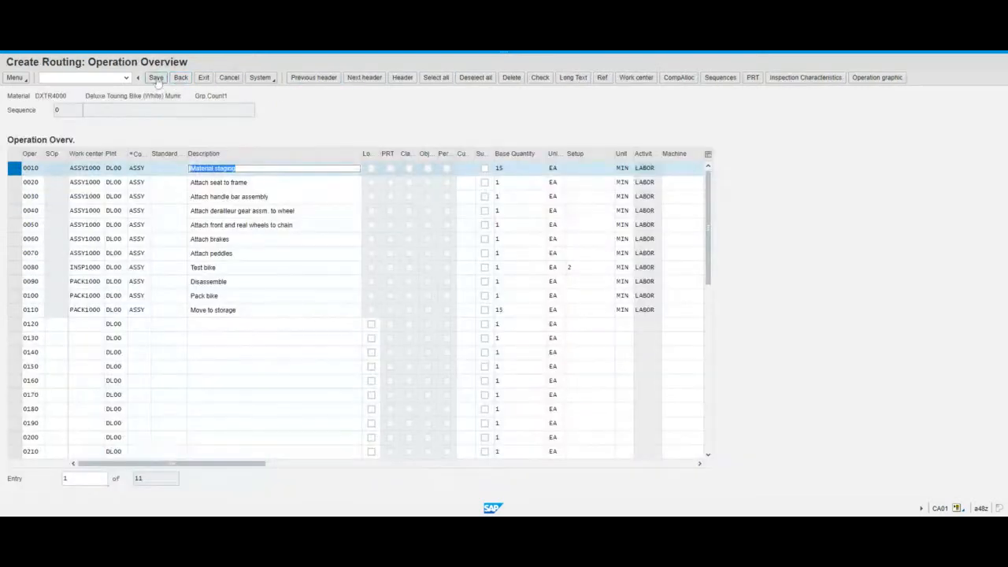
Save the DXTR4000 routing and view the details of the system message
left_click(157, 78)
left_click(157, 82)
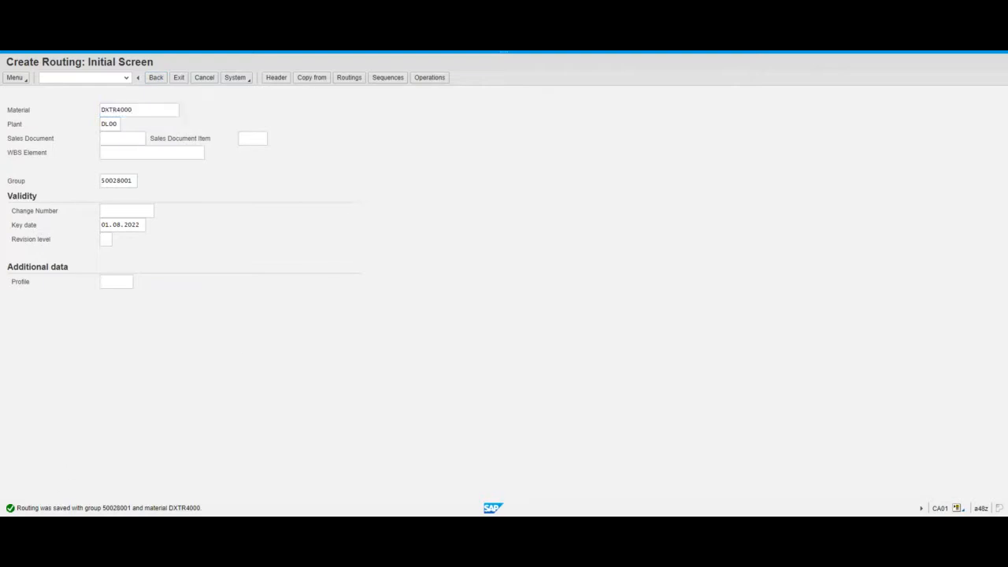
double_click(79, 509)
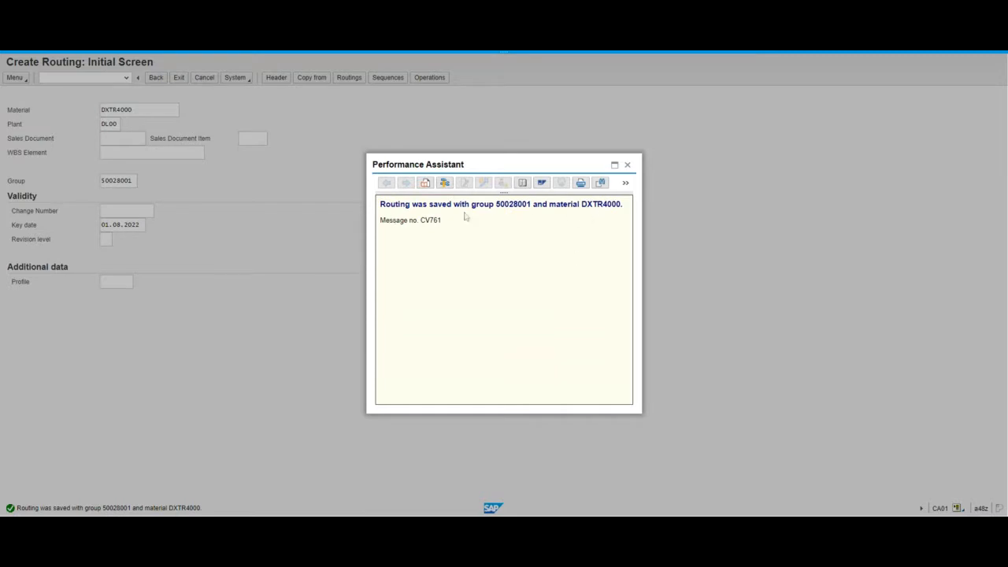
left_click_drag(379, 204, 626, 205)
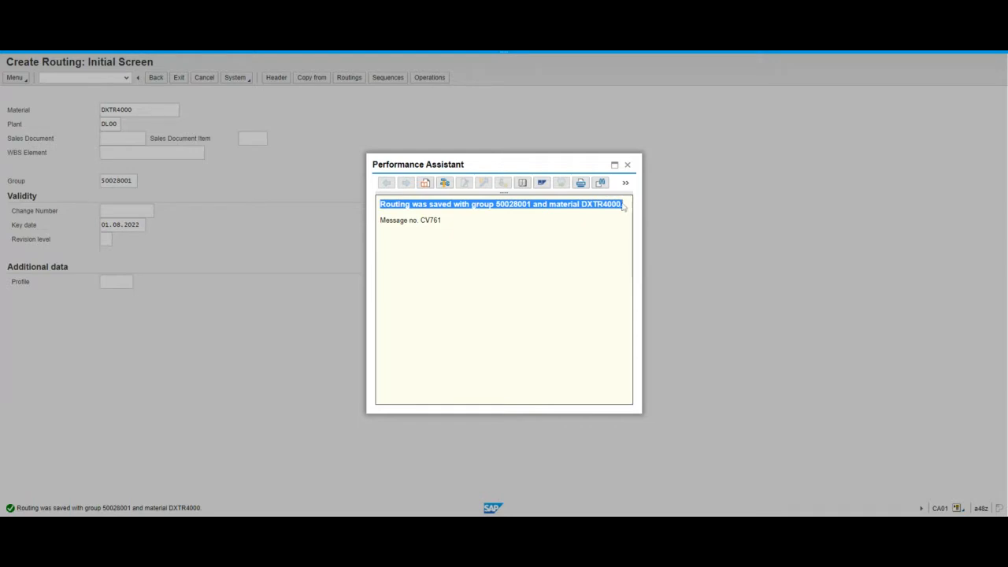
left_click(708, 279)
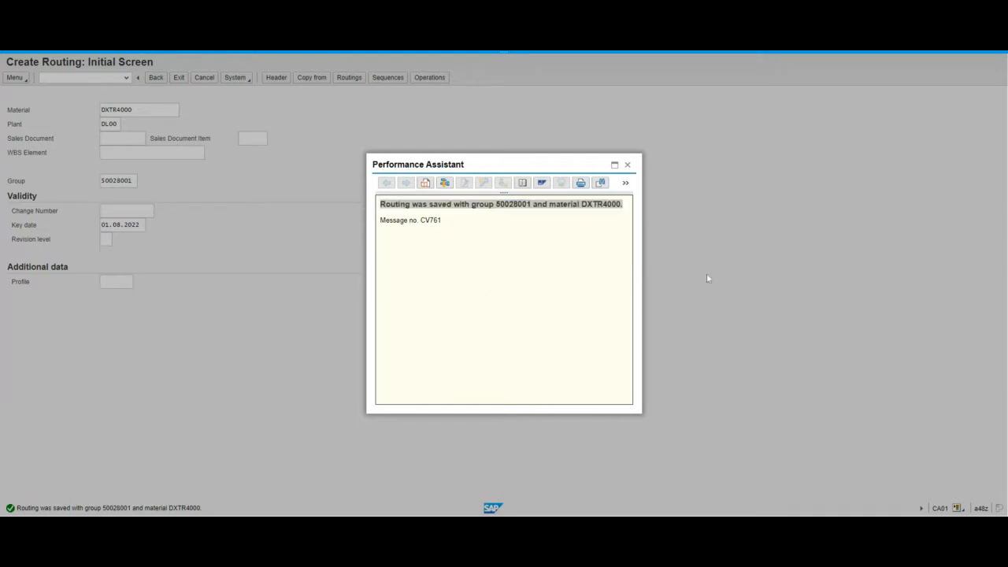
left_click(628, 166)
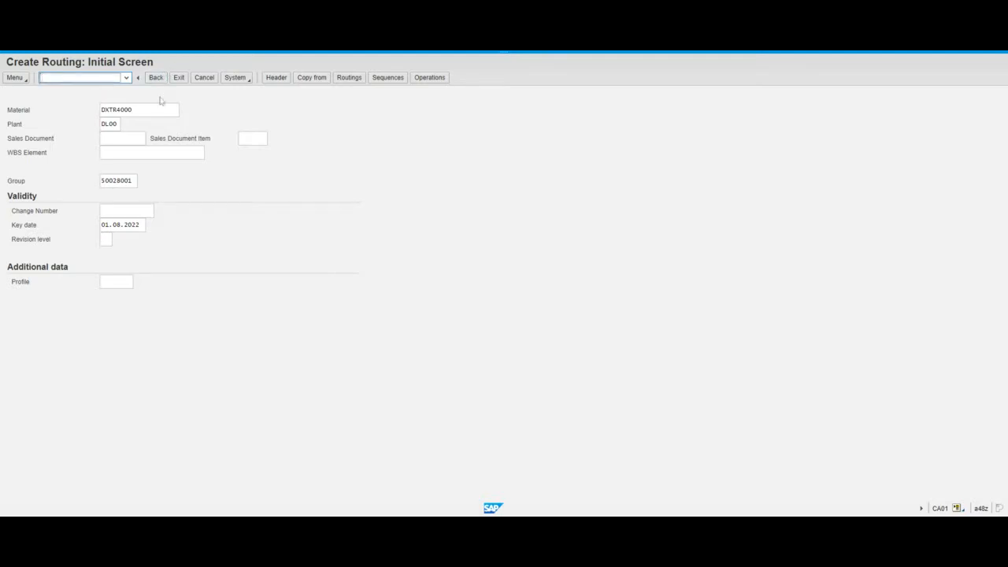
Leave routing creation and start transaction CK11N to create a material cost estimate with quantity structure
left_click(156, 82)
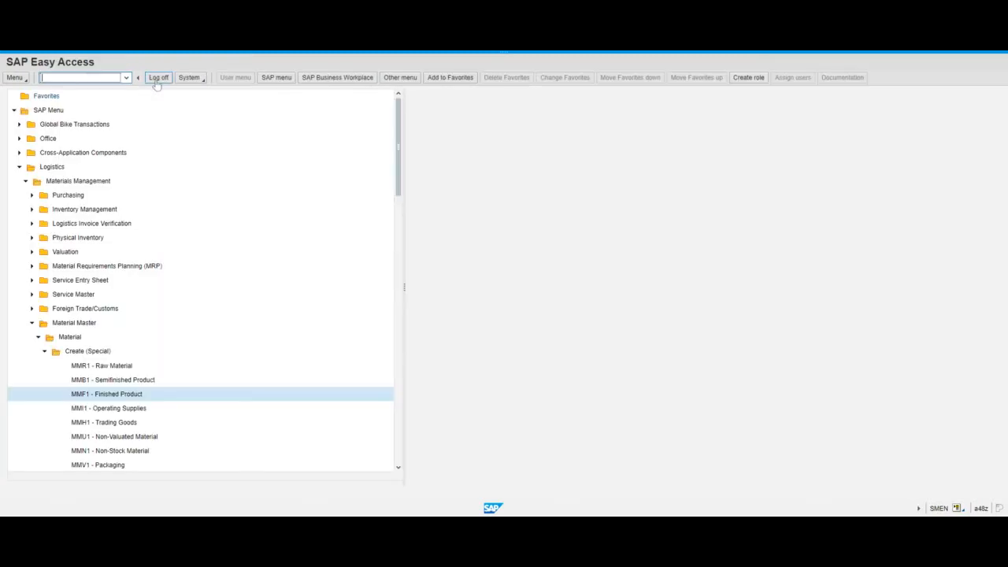
type("c")
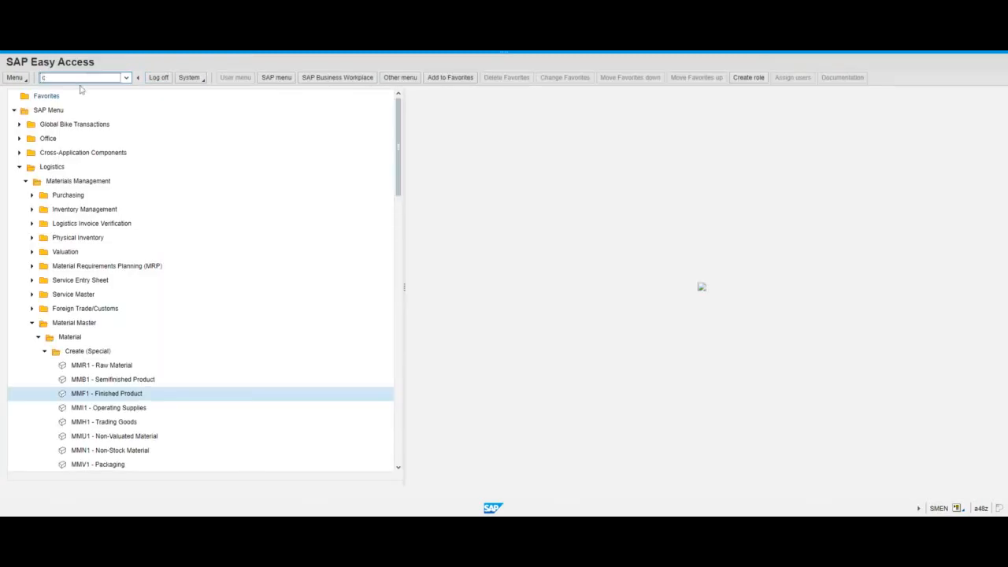
type("k11n")
left_click_drag(59, 77, 33, 84)
key("Return")
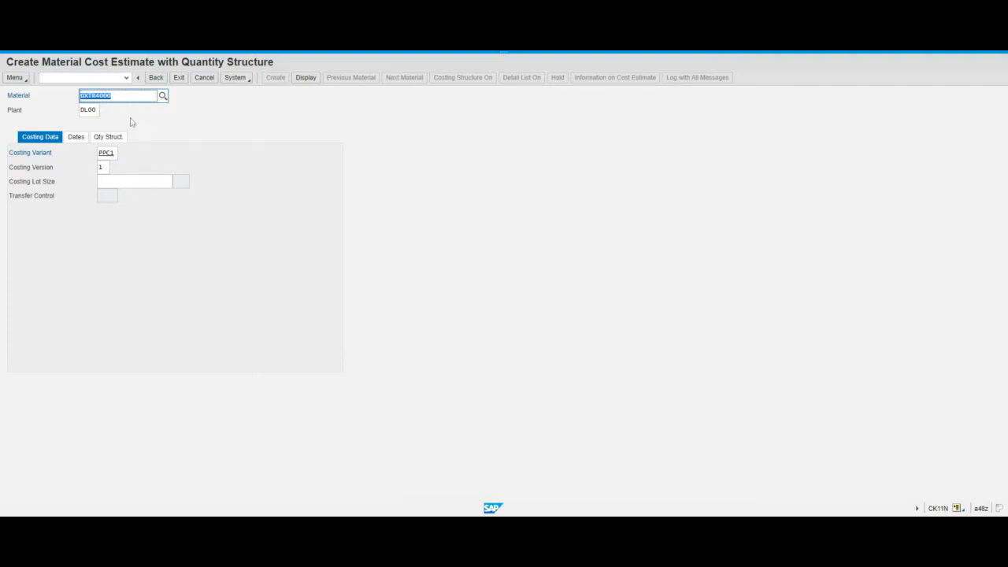
Set the costing lot size to 1 for material DXTR4000 in plant DL00, costing variant PPC1, version 1, and continue to the dates
left_click(121, 96)
left_click(155, 185)
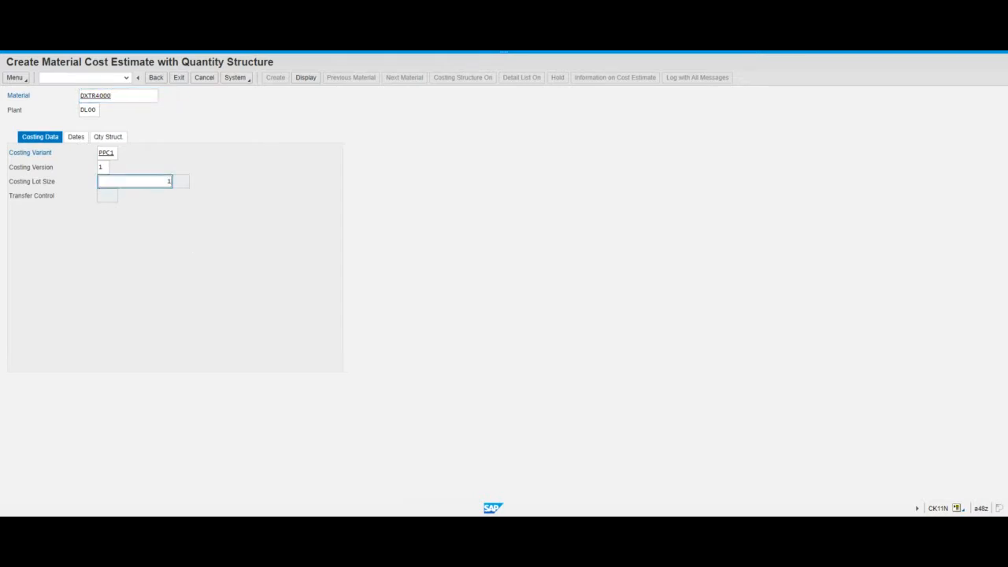
left_click(146, 269)
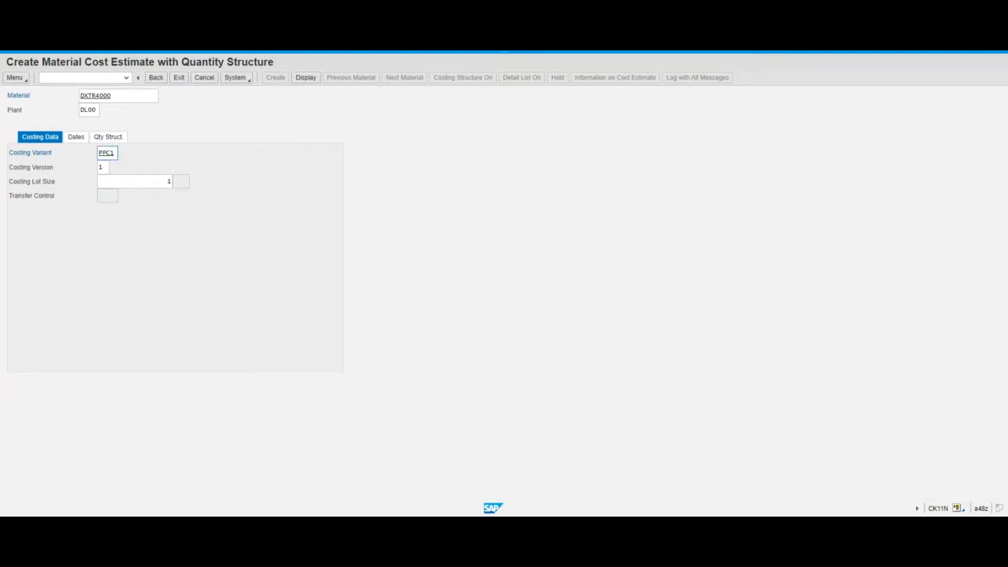
left_click(169, 182)
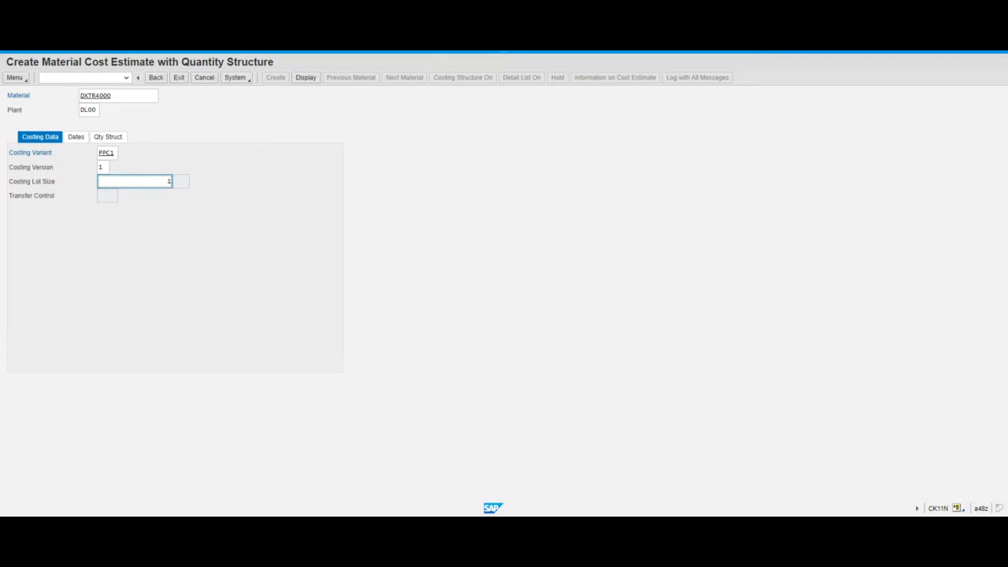
key("Return")
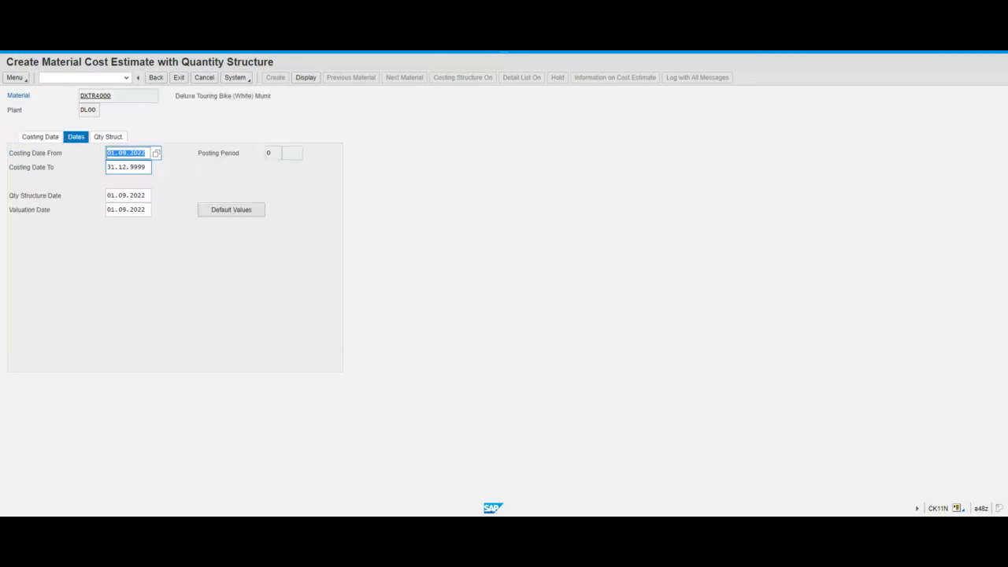
Set the Costing Date From to 01.08.2022 and run the cost estimate for DXTR4000
left_click(177, 282)
left_click(157, 155)
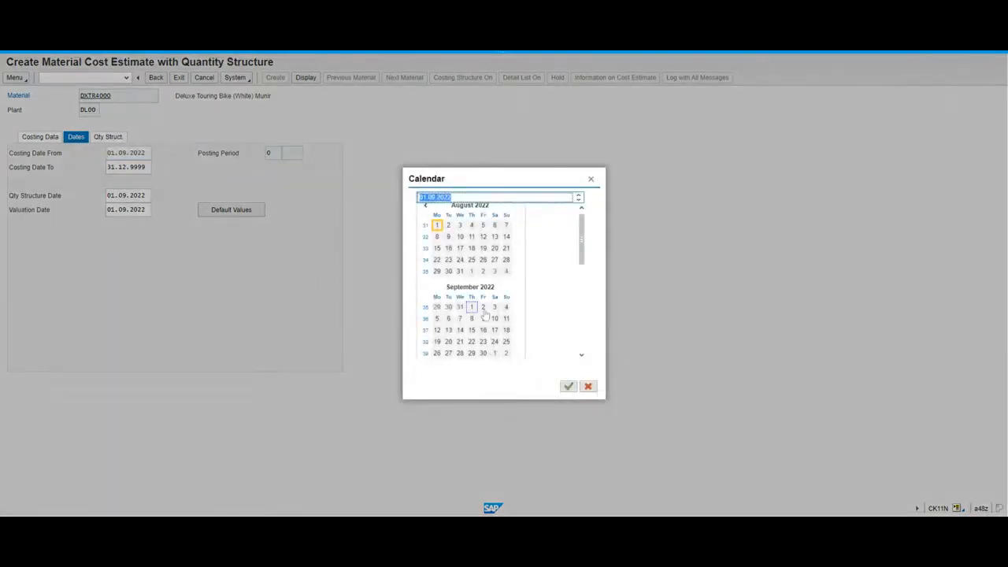
left_click(437, 225)
left_click(438, 225)
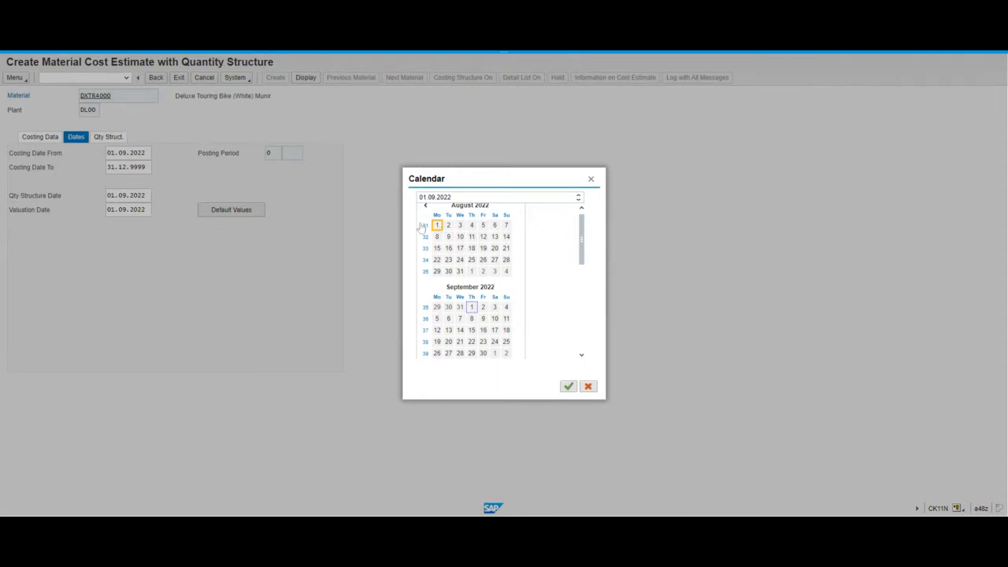
left_click(200, 290)
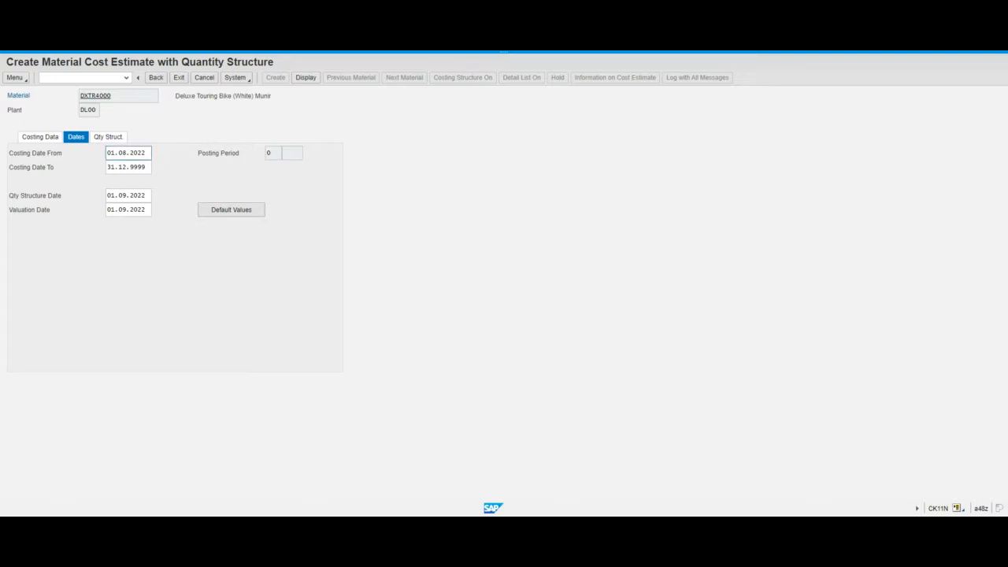
left_click(122, 153)
key("Return")
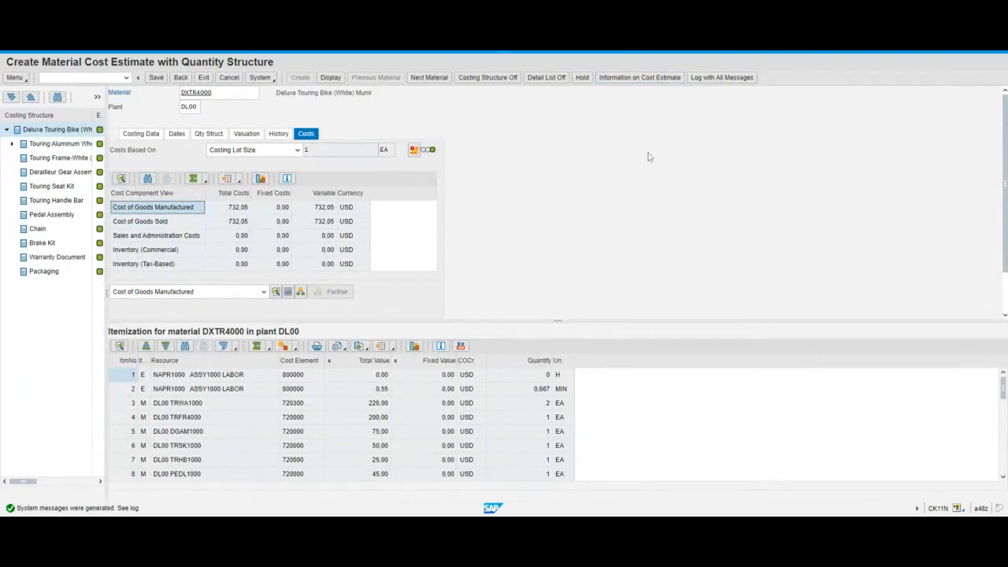
Display the cost components of DXTR4000 for the Cost of Goods Manufactured view and the Cost of Goods Sold view
left_click(232, 222)
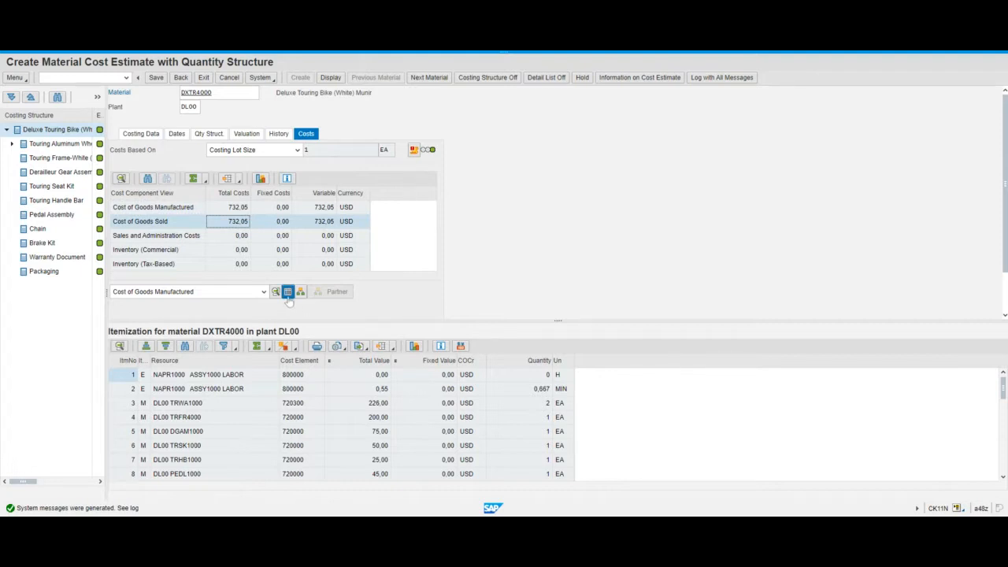
left_click(289, 293)
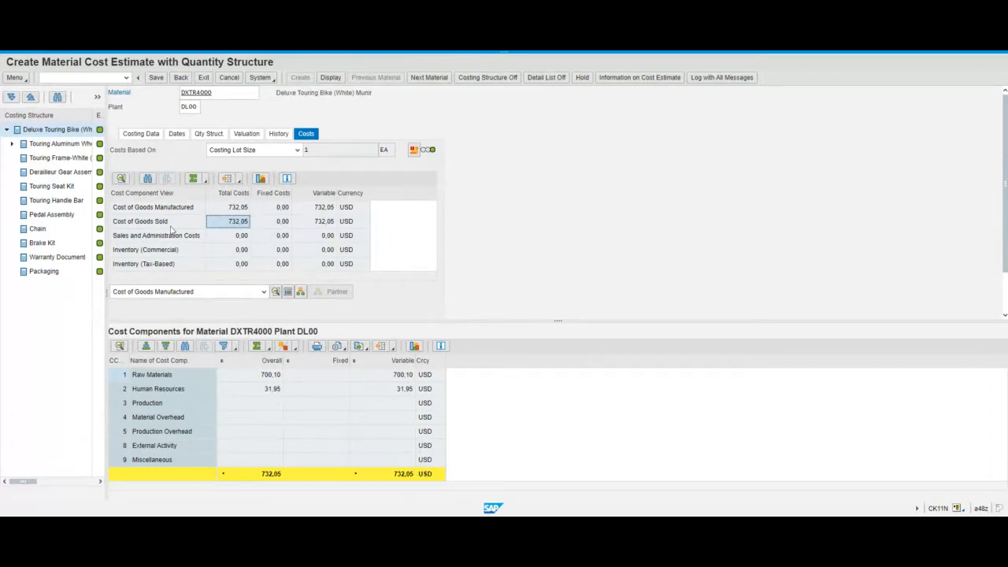
left_click(264, 292)
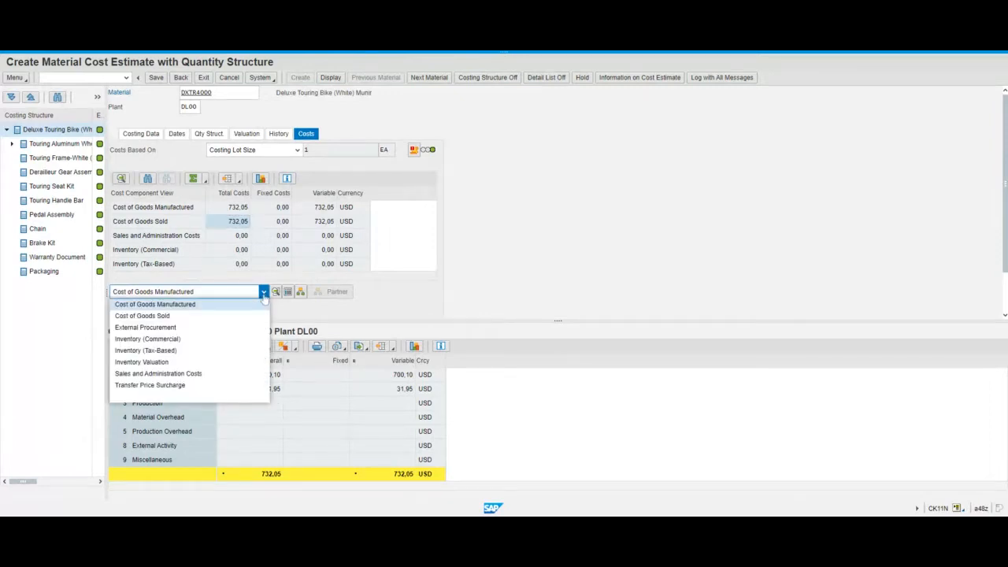
left_click(226, 316)
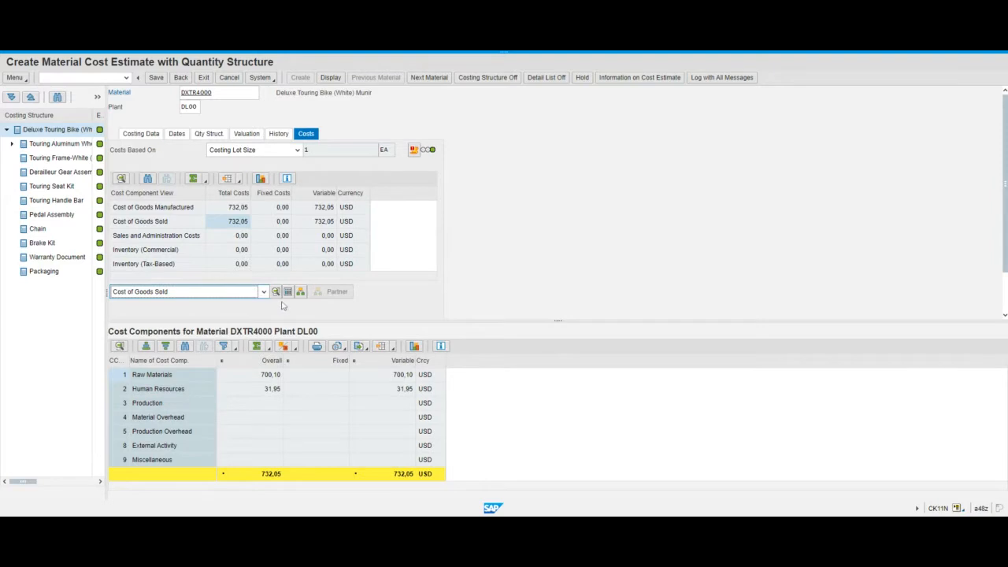
left_click(288, 292)
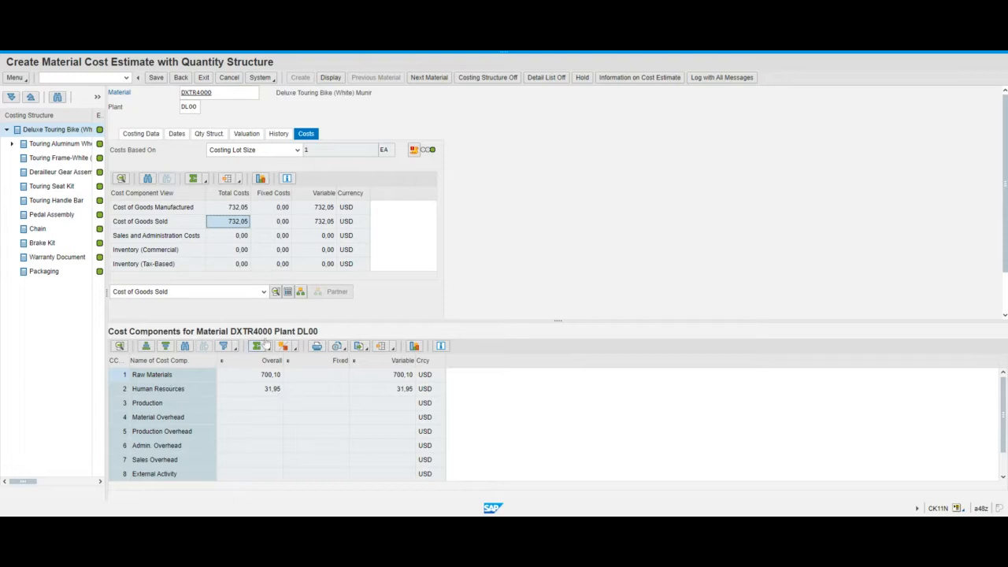
Switch the cost component view back to Cost of Goods Manufactured and save the cost estimate
left_click(264, 292)
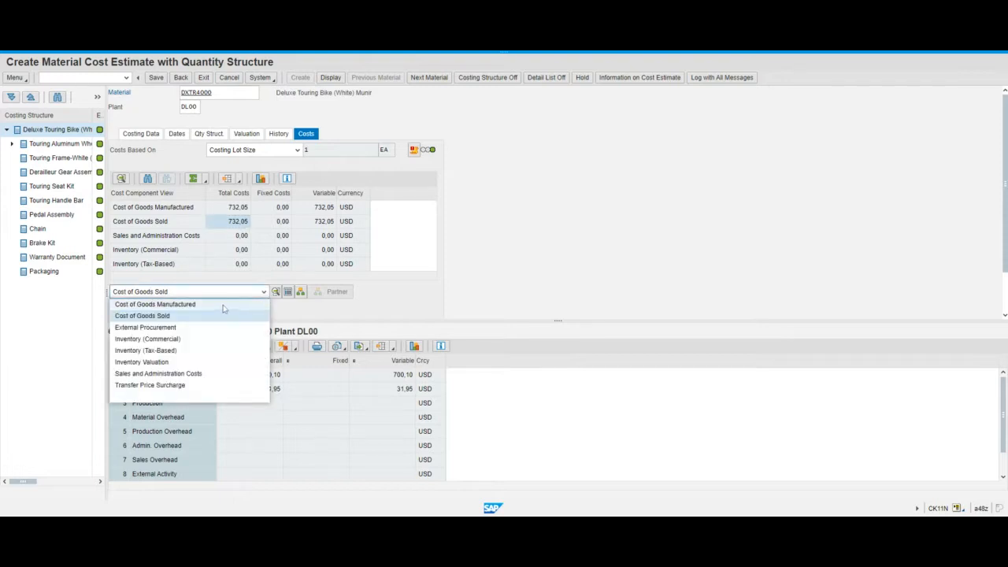
left_click(223, 305)
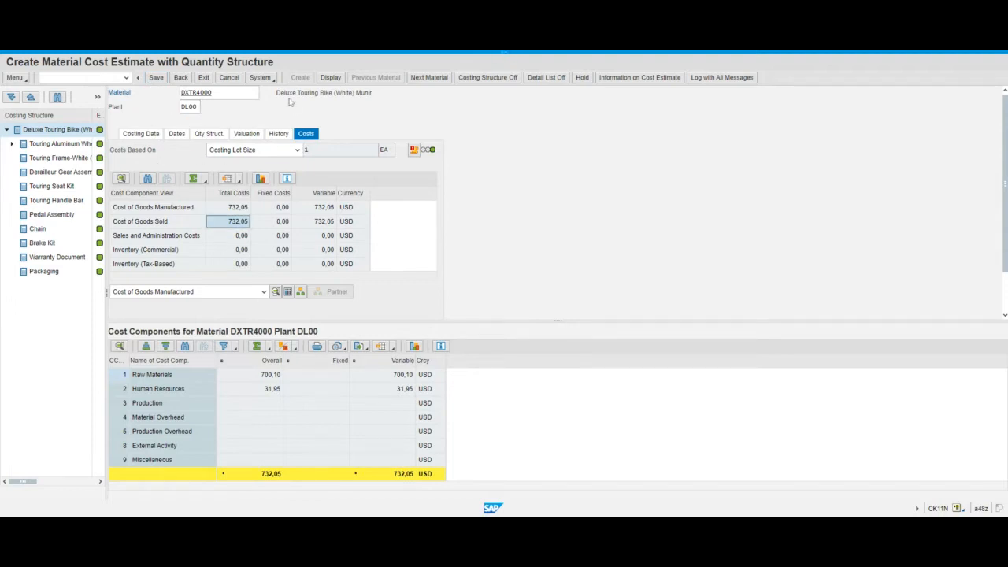
left_click(161, 81)
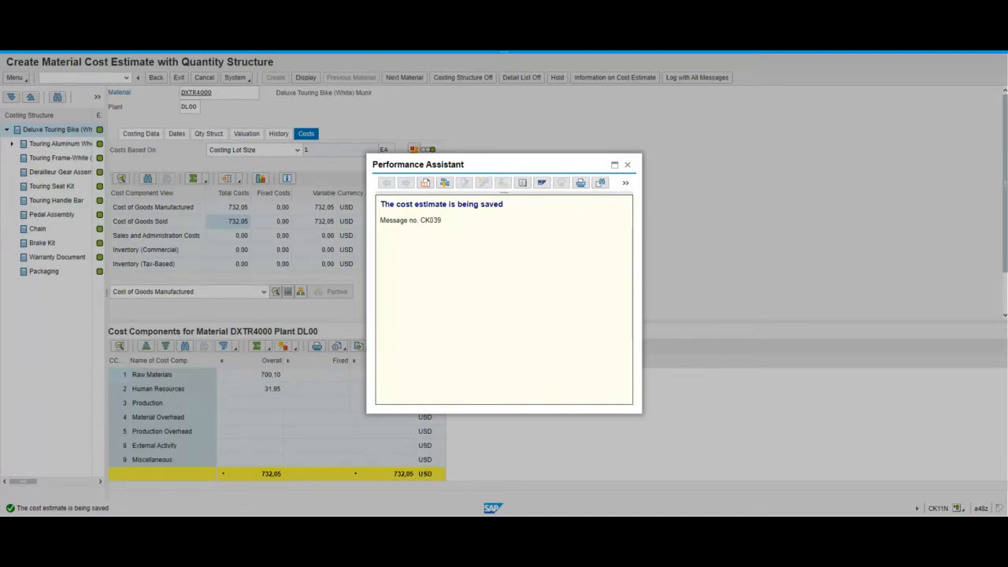
left_click(629, 165)
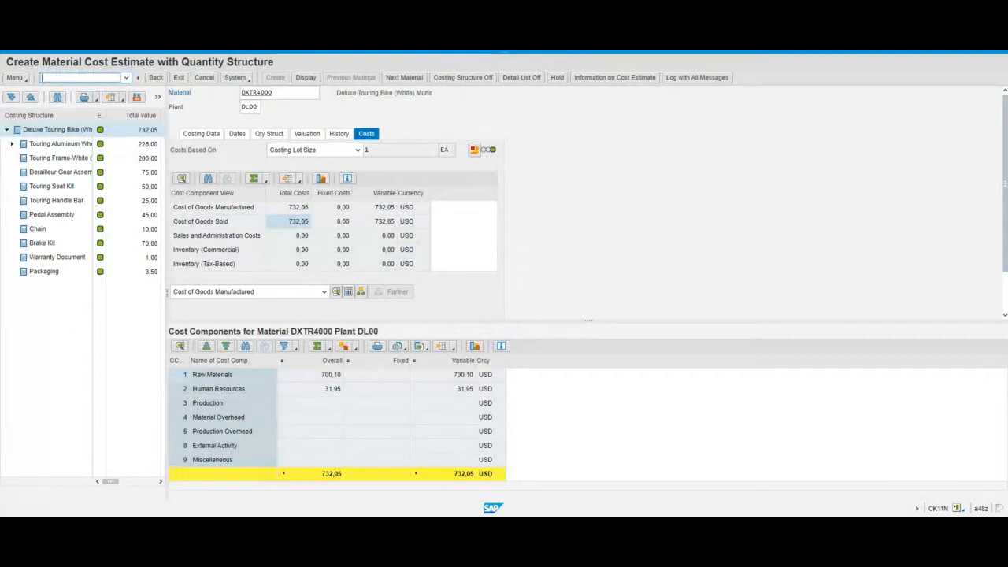
Widen the costing structure to show currency and quantity, and examine the total values of the wheel, frame, derailleur gear and seat components
left_click_drag(160, 201, 183, 201)
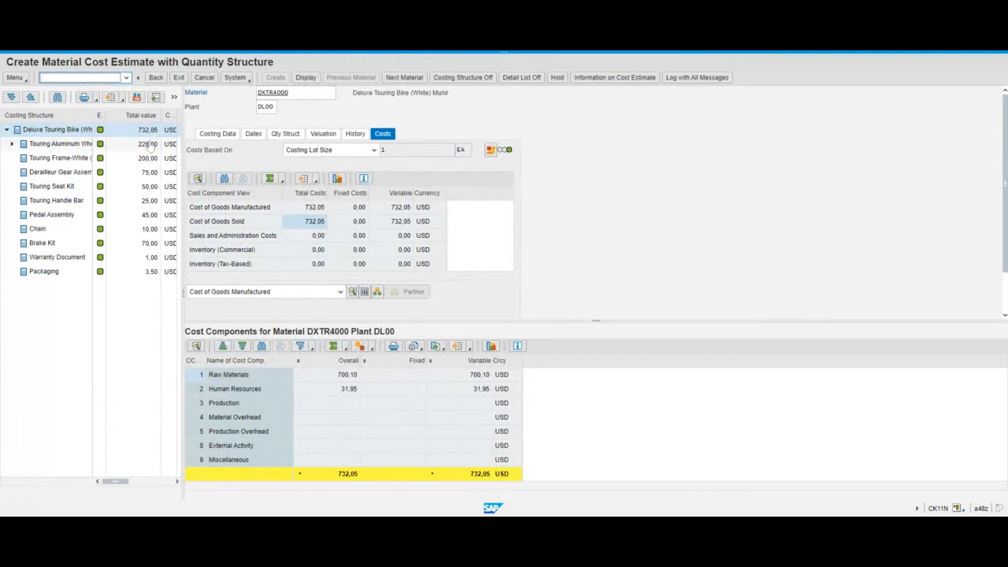
left_click(150, 146)
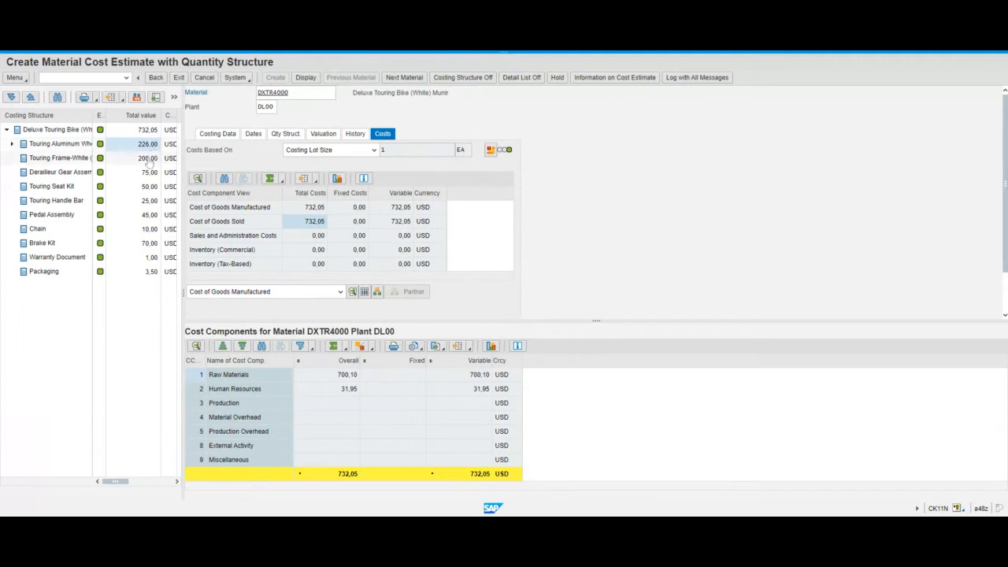
left_click(150, 160)
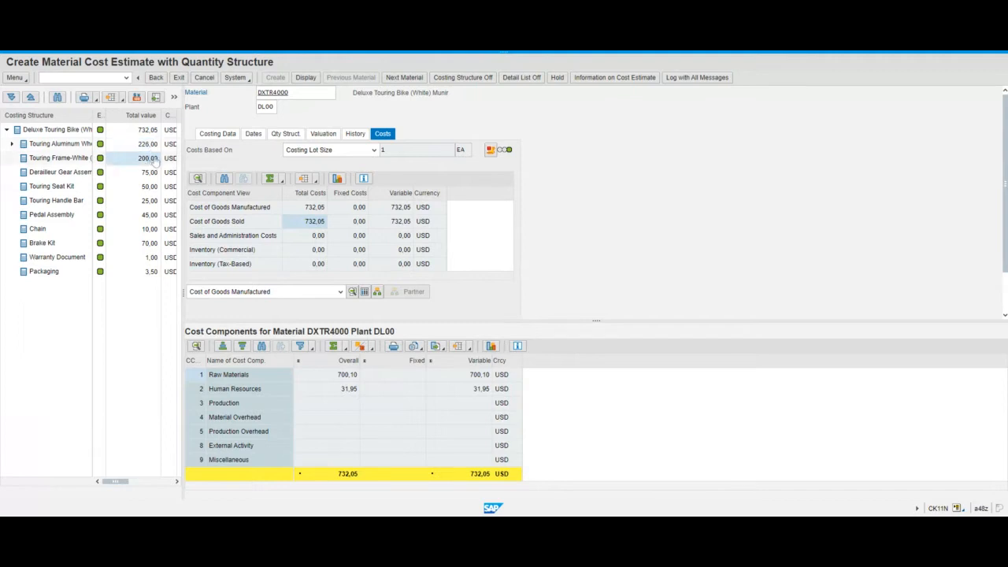
left_click(154, 175)
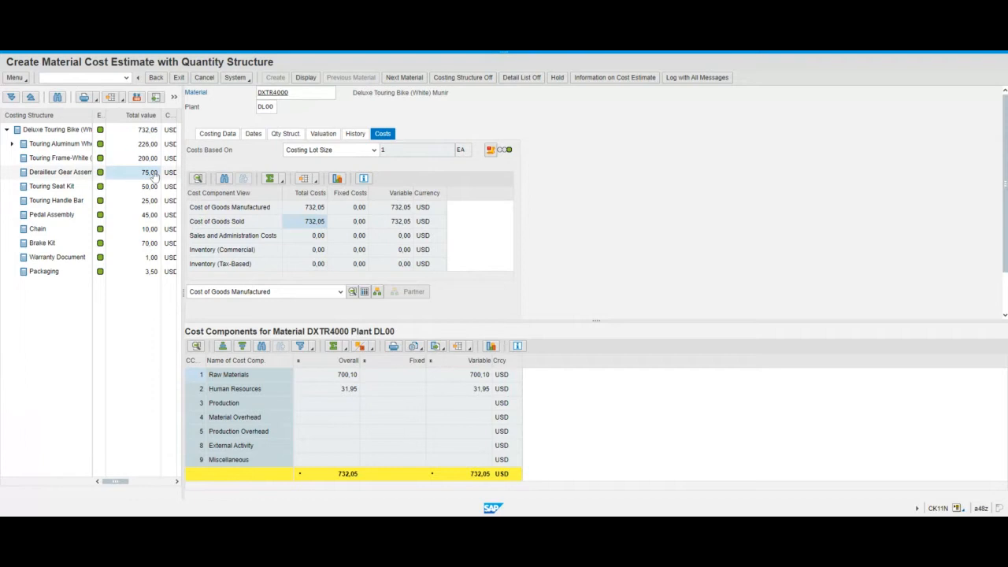
left_click(150, 186)
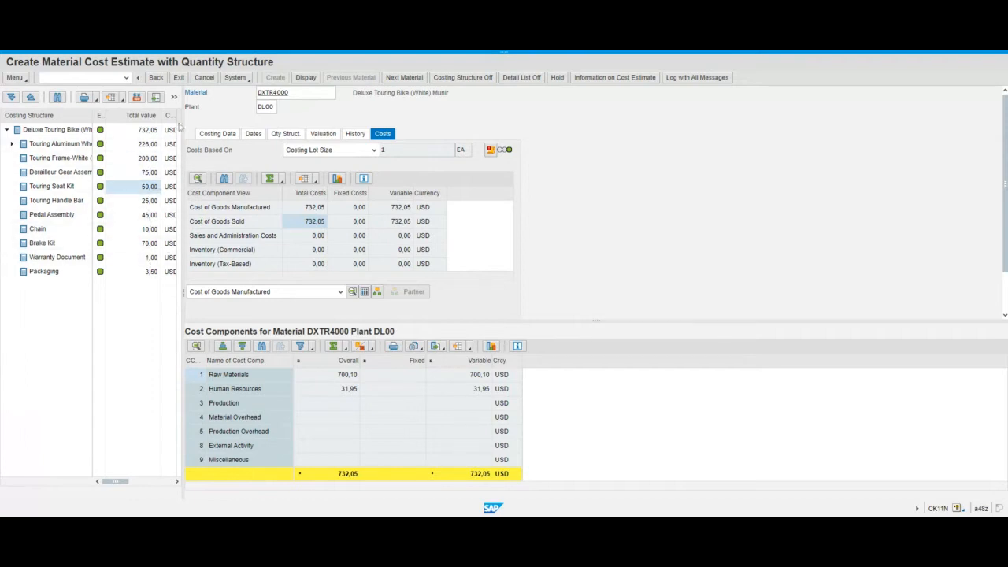
left_click_drag(180, 127, 229, 139)
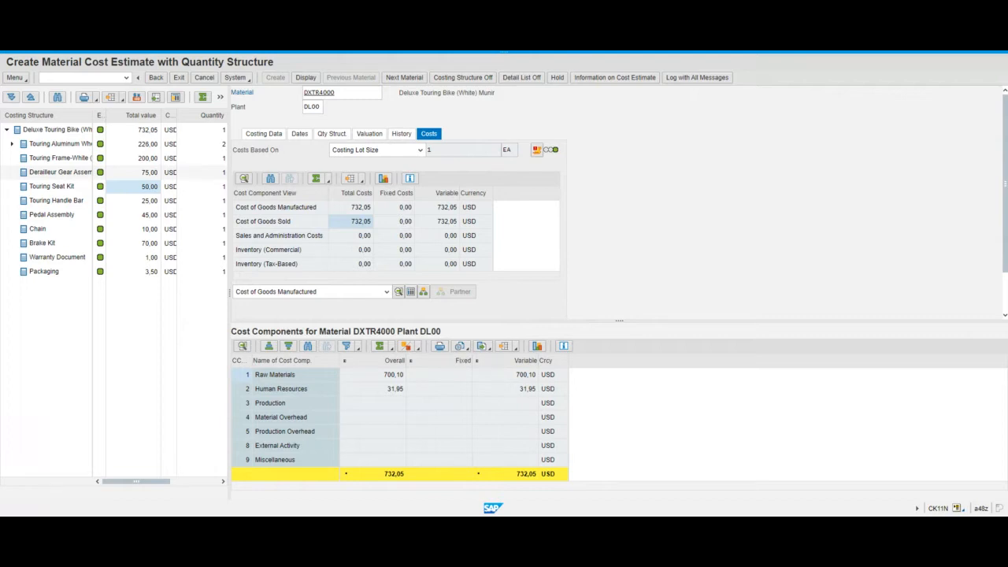
Exit the cost estimate and open transaction CK24 to mark the standard price
left_click(181, 78)
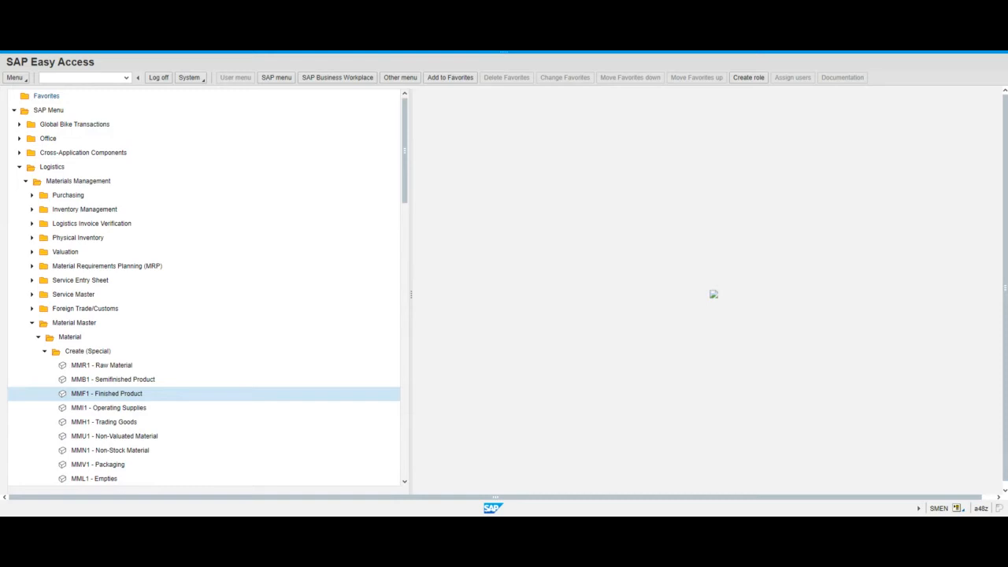
left_click(44, 77)
type("ck24")
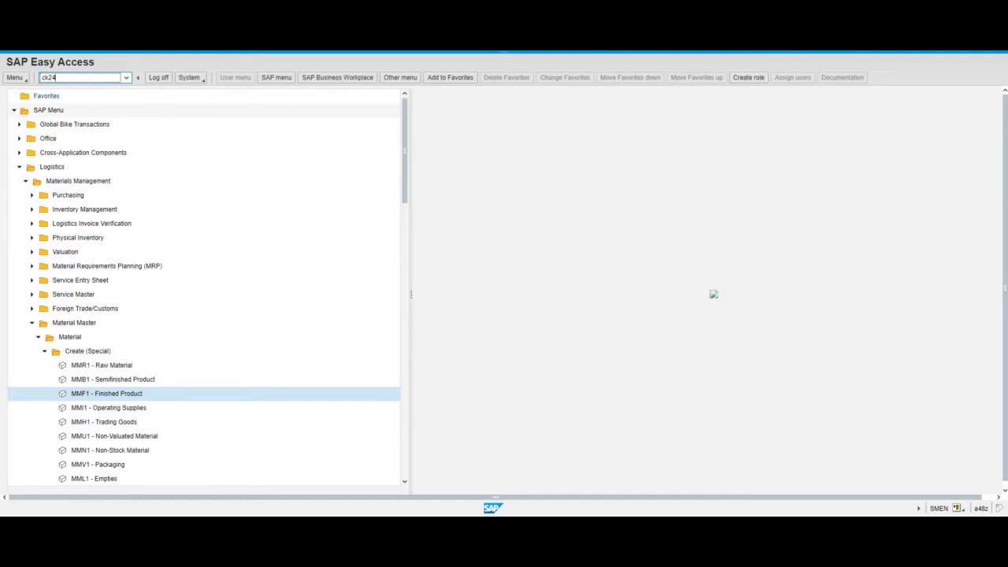
key("Return")
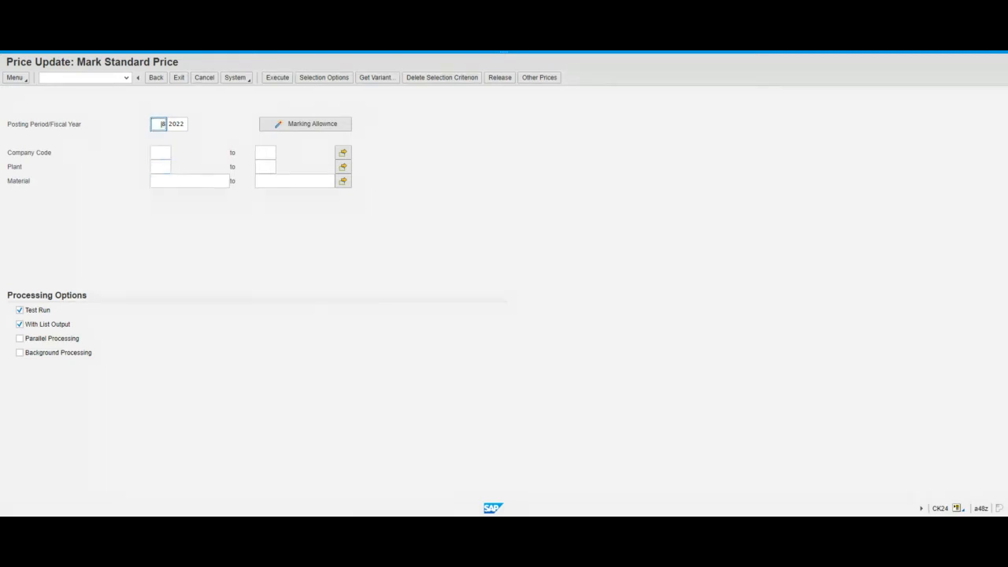
Restrict the price update to company code US00 and plant DL00
left_click(160, 152)
type("us0")
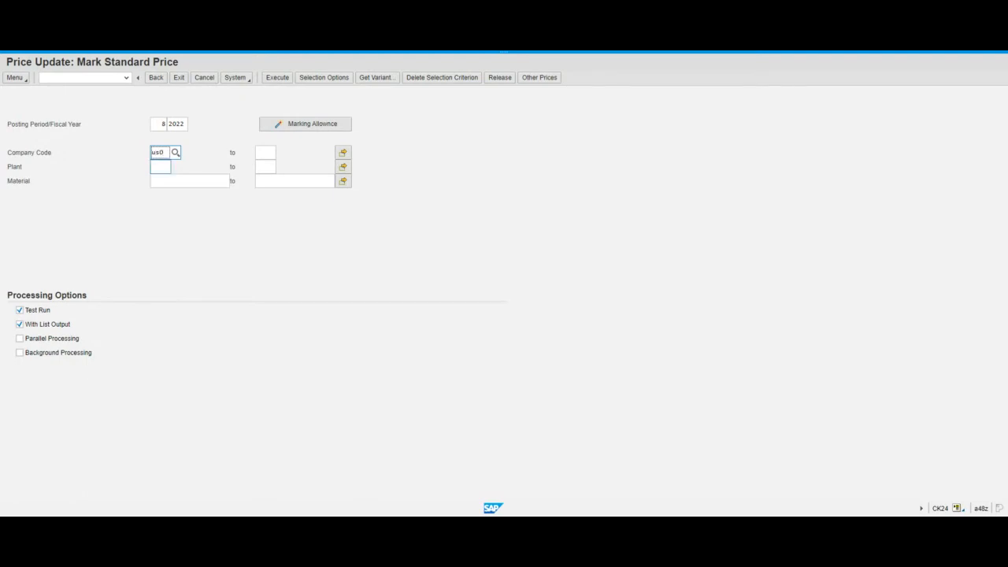
left_click(166, 190)
left_click(161, 167)
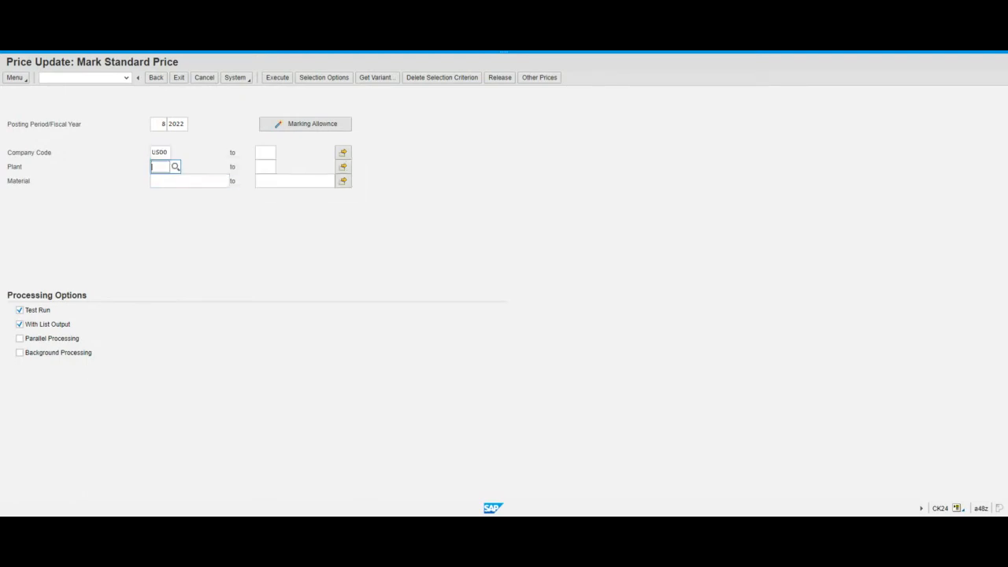
type("dl")
left_click(169, 202)
Run the standard price marking for material DXTR4000 with Test Run turned off
type("d")
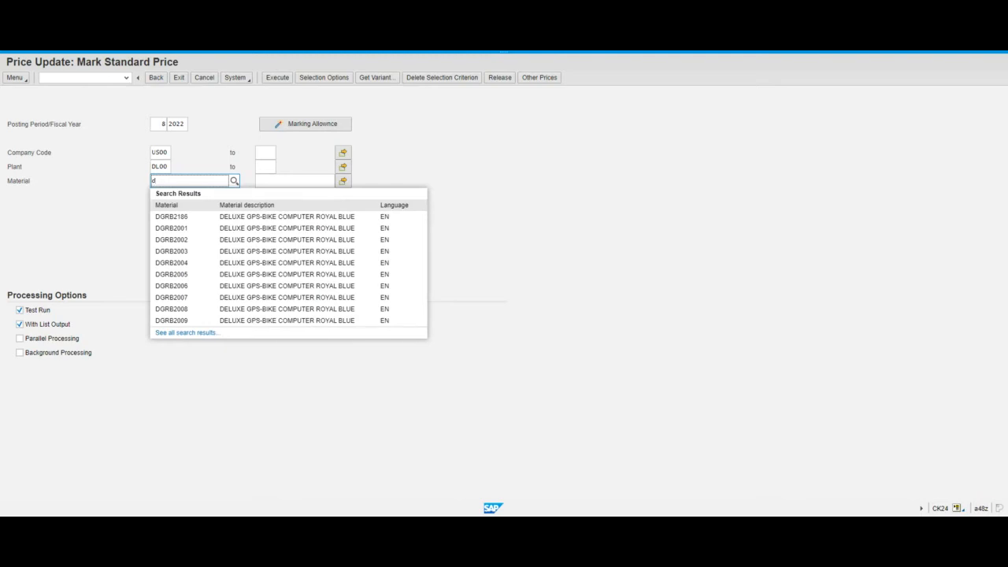
type("xtr4")
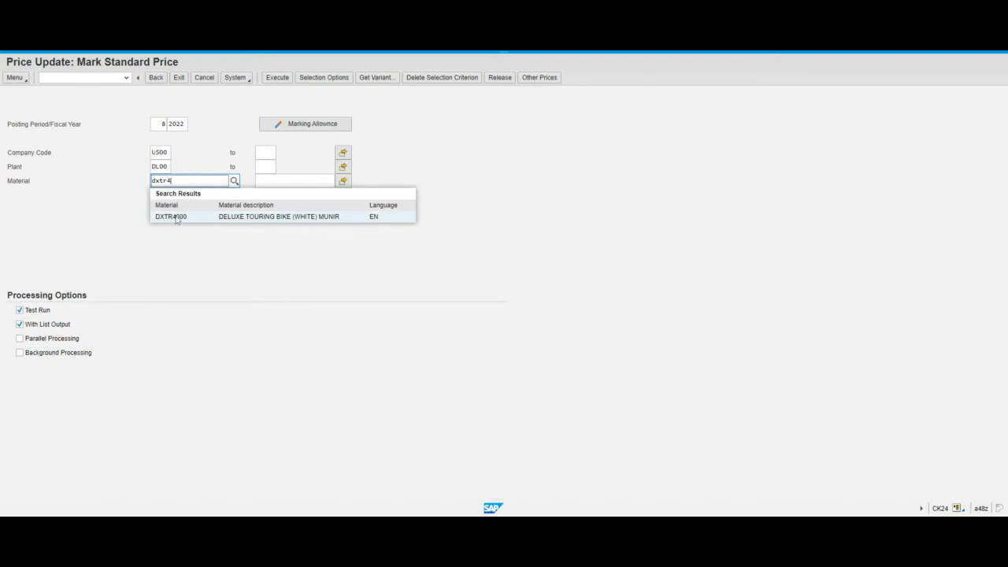
left_click(177, 219)
left_click(177, 241)
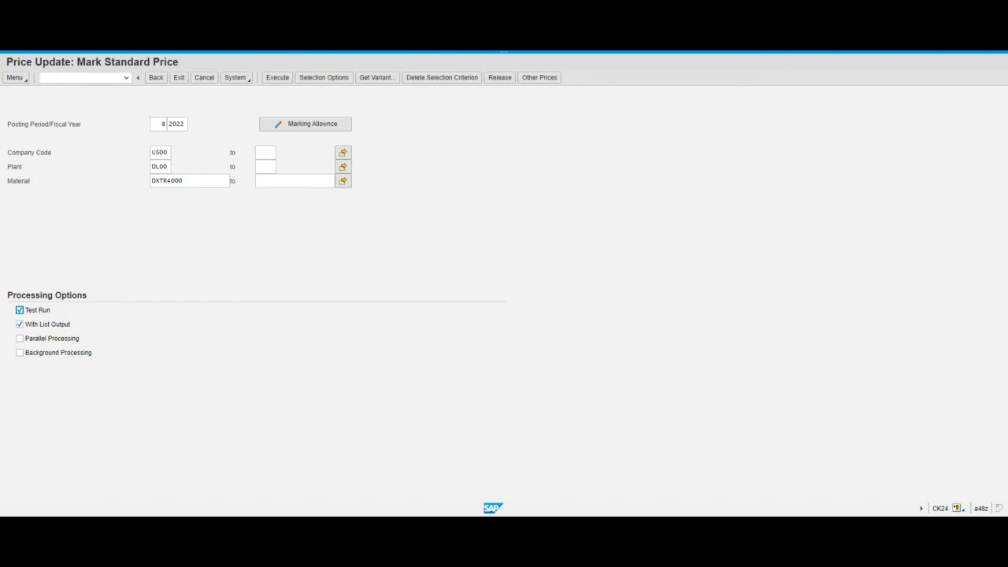
left_click(20, 310)
left_click(282, 80)
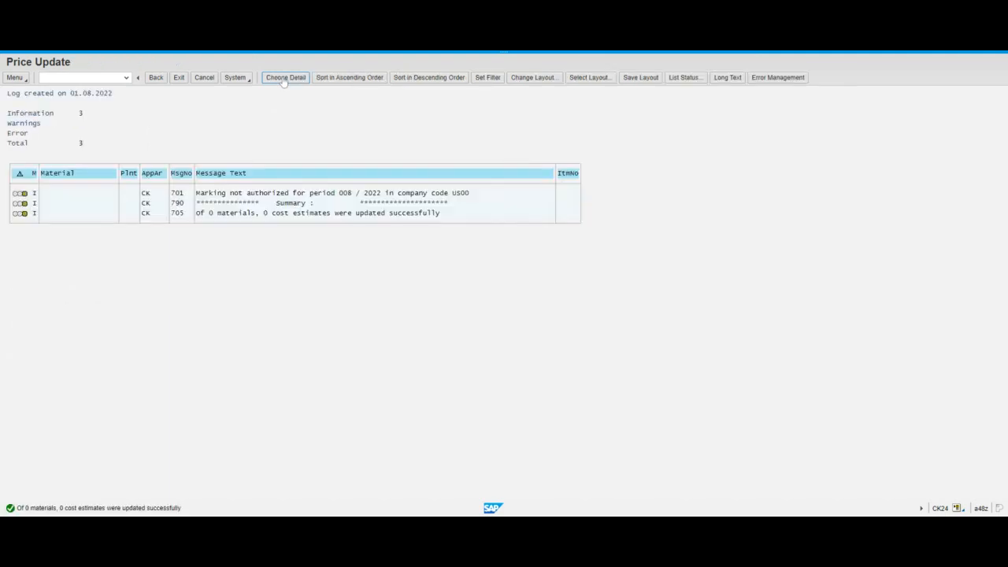